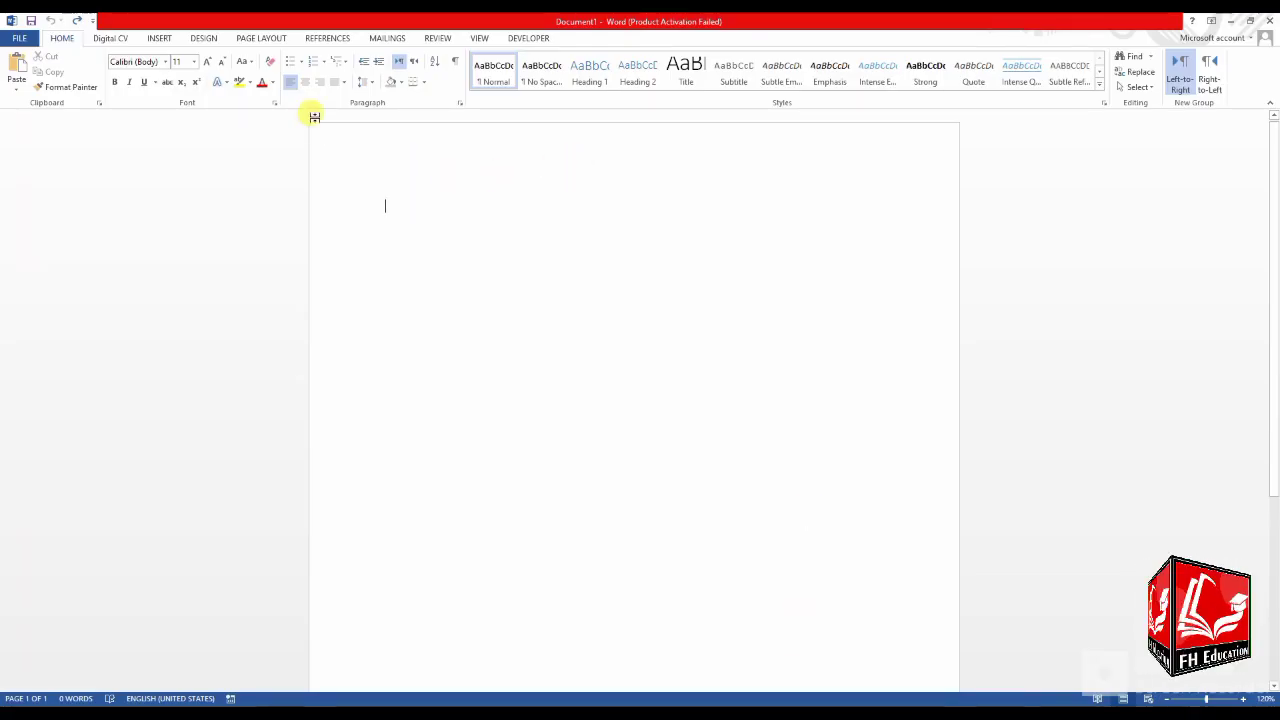
Insert a table with seven columns and six rows into the blank document.
{"action": "left_click", "coordinate": [148, 40]}
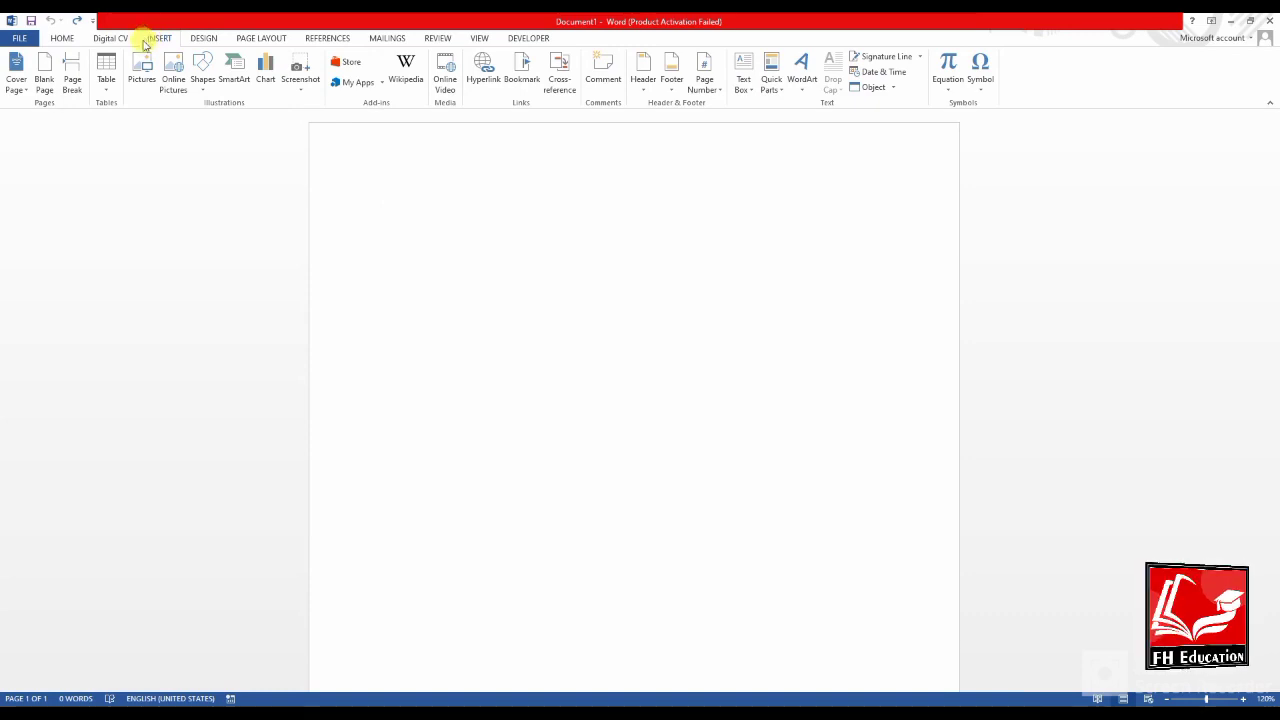
{"action": "left_click", "coordinate": [110, 89]}
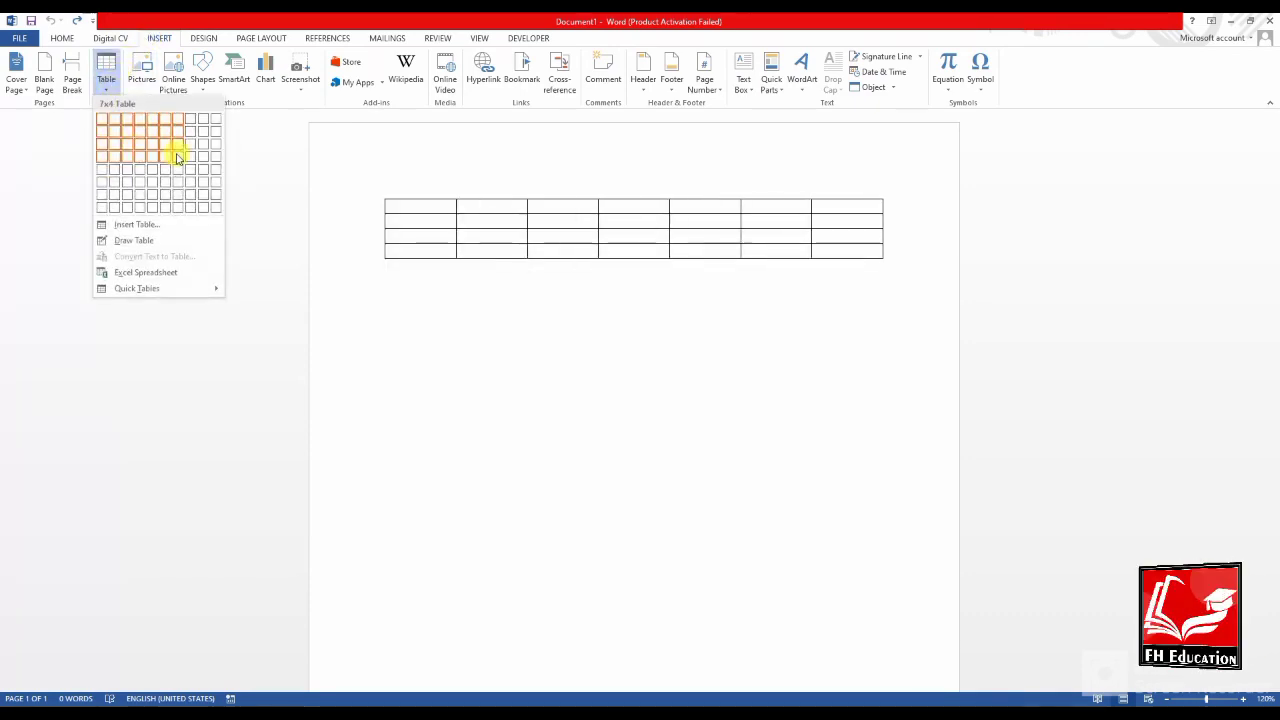
{"action": "left_click", "coordinate": [178, 186]}
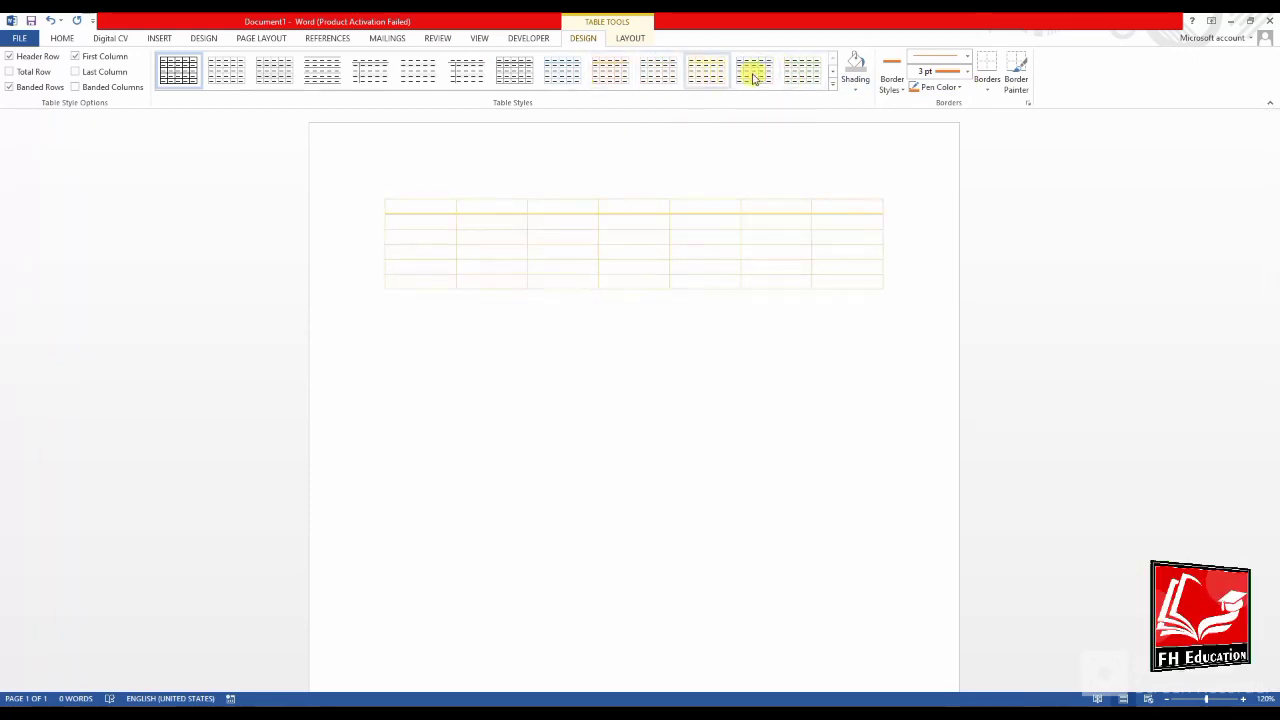
Look through the available shading colours, border styles and border options for the table.
{"action": "left_click", "coordinate": [853, 90]}
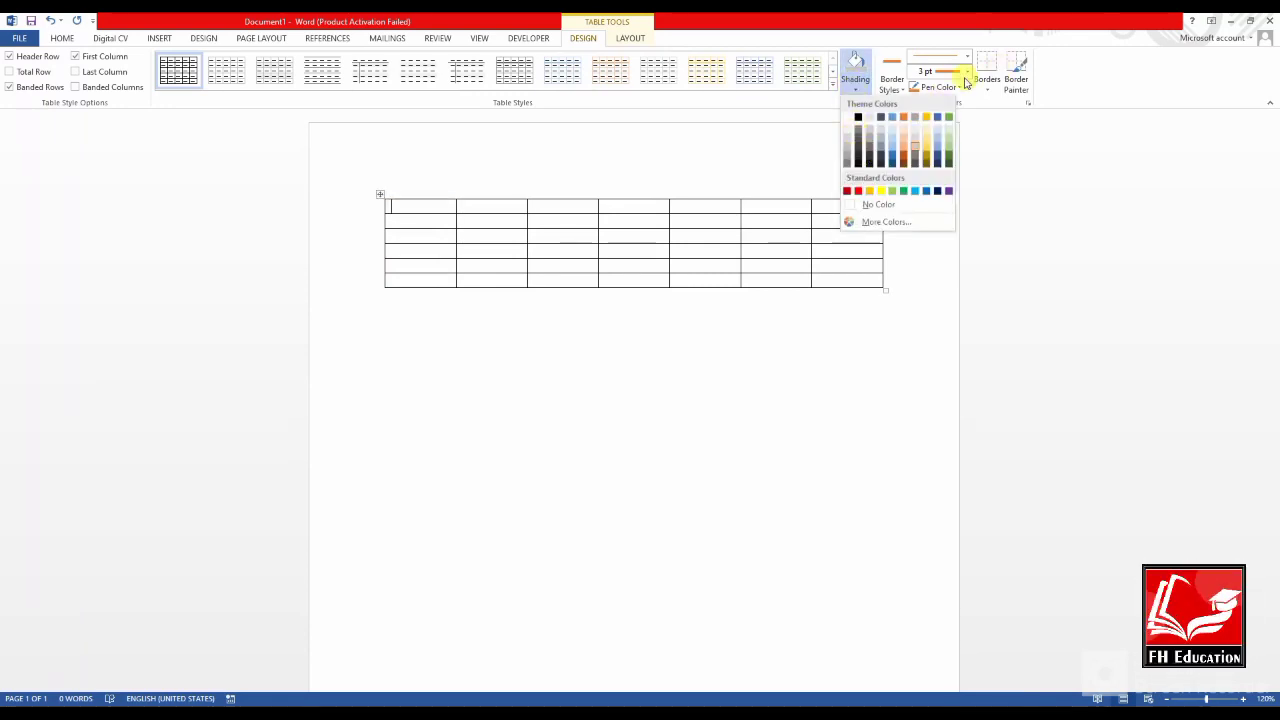
{"action": "left_click", "coordinate": [908, 89]}
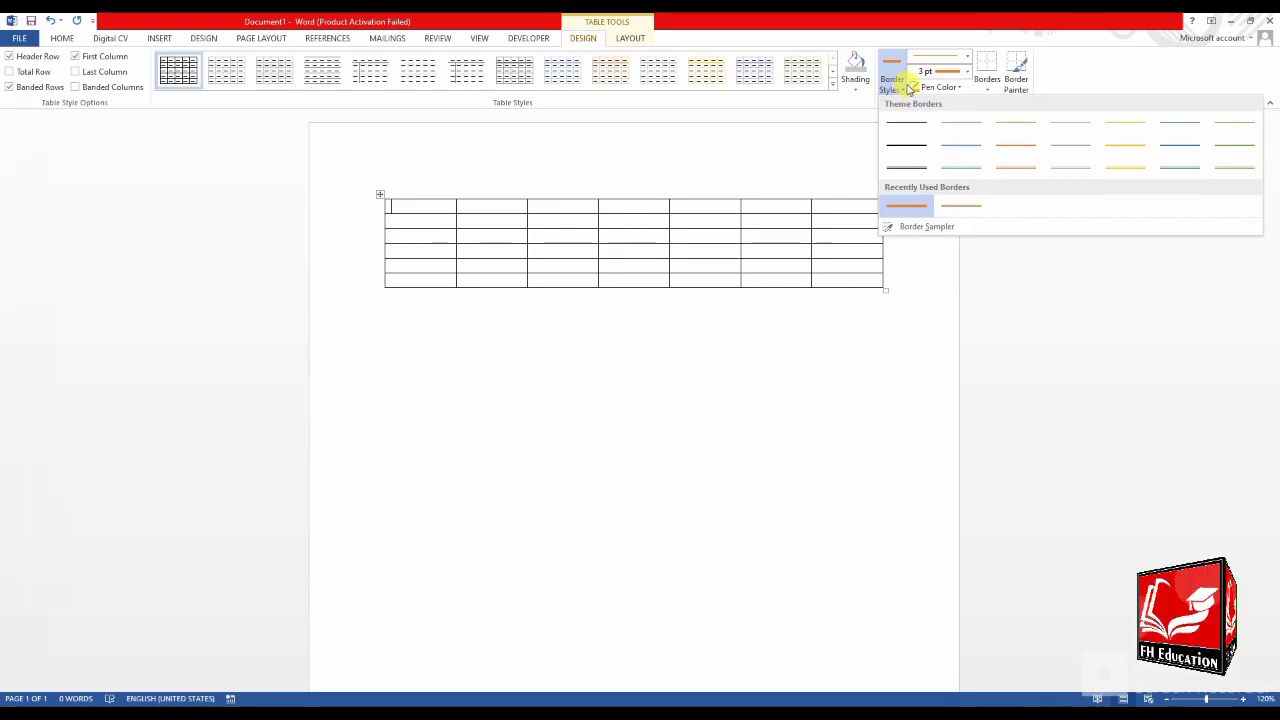
{"action": "left_click", "coordinate": [984, 89]}
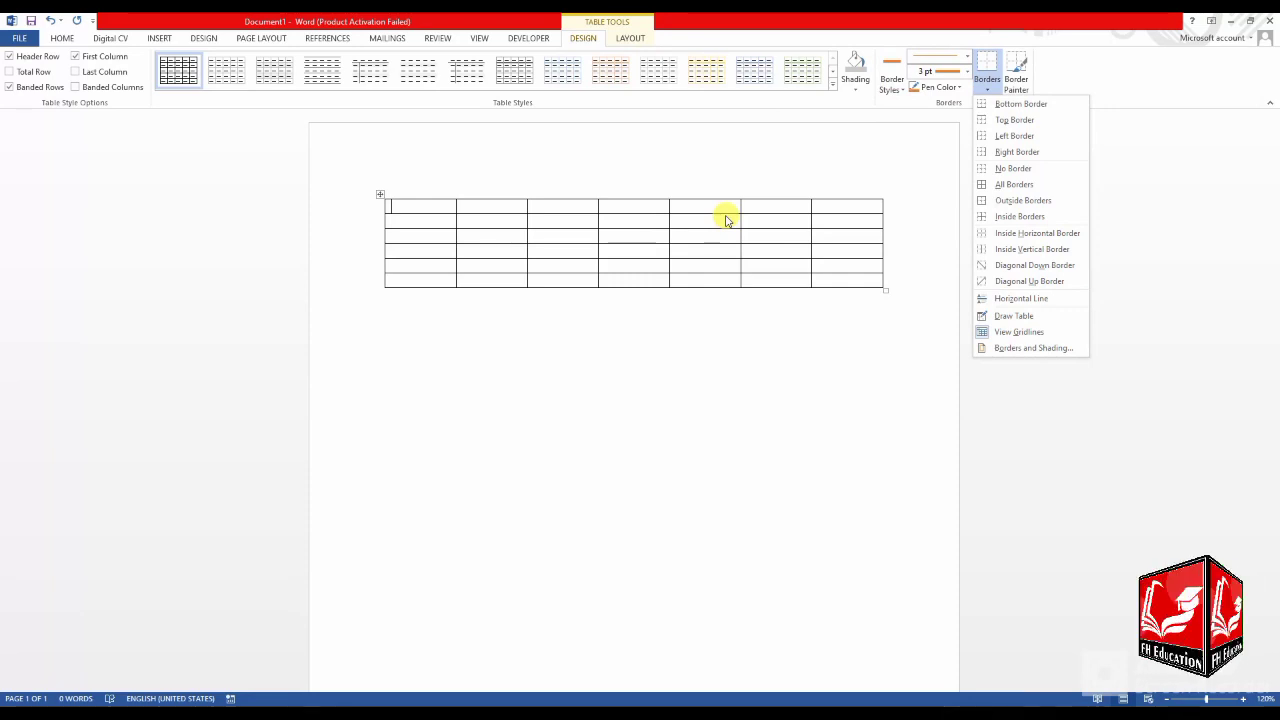
Merge the first two cells of the table's top row into one cell.
{"action": "left_click", "coordinate": [627, 39]}
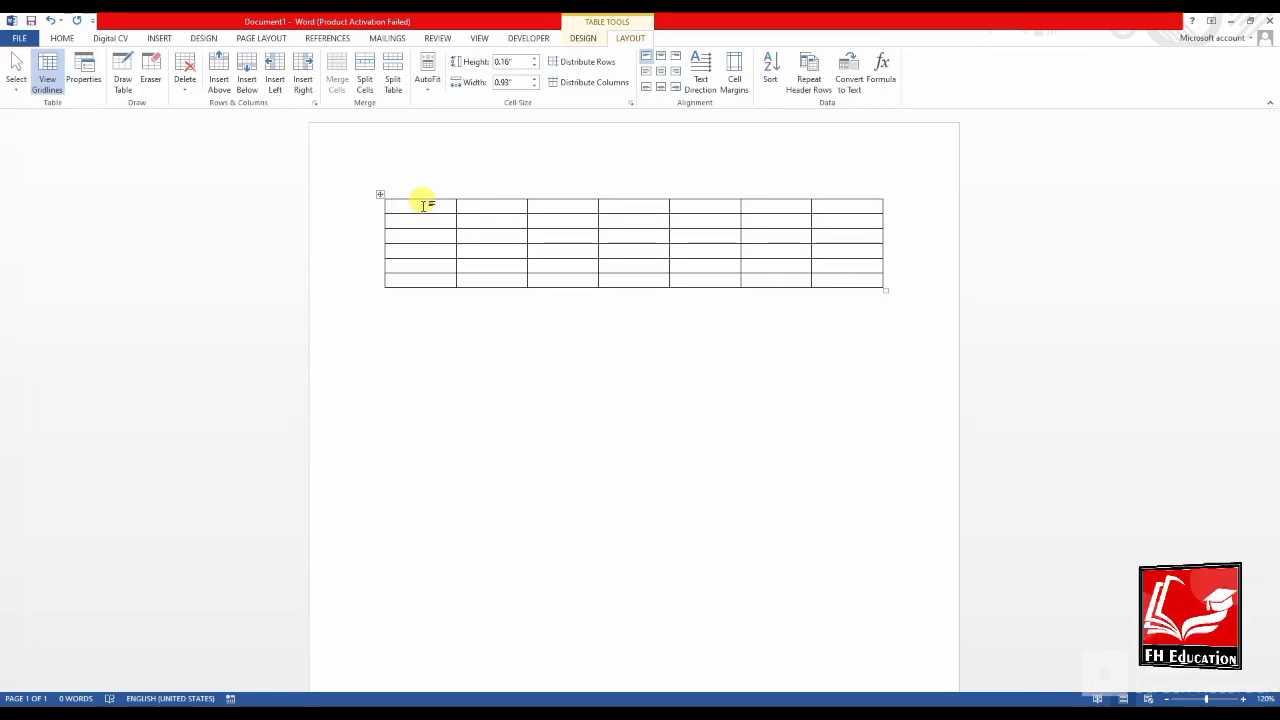
{"action": "left_click_drag", "start_coordinate": [437, 200], "coordinate": [491, 210]}
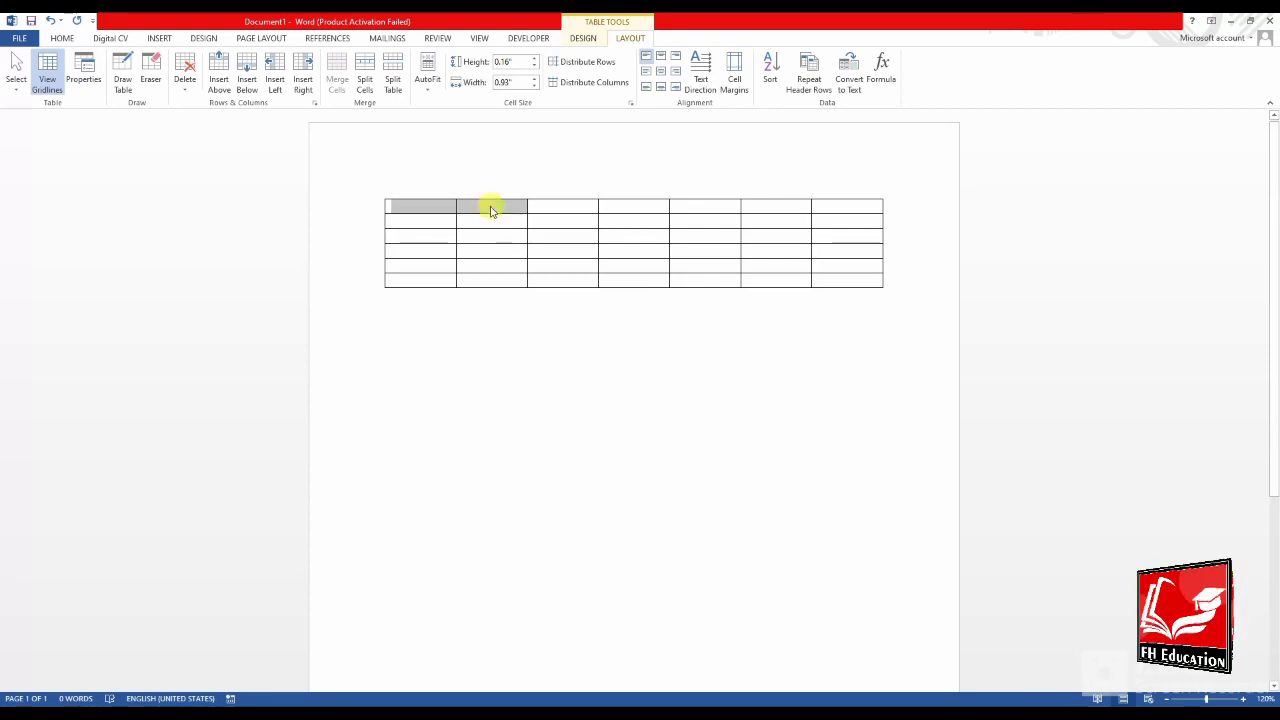
{"action": "left_click_drag", "start_coordinate": [414, 200], "coordinate": [426, 289]}
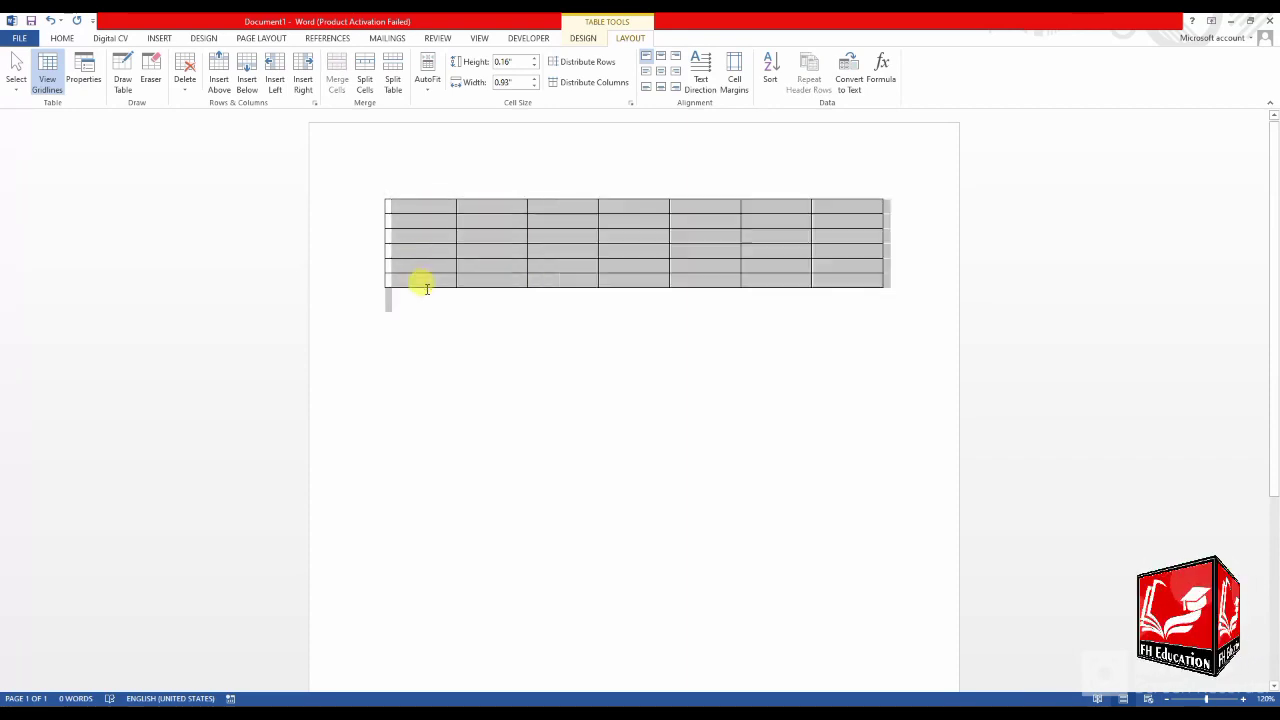
{"action": "left_click_drag", "start_coordinate": [417, 209], "coordinate": [866, 200]}
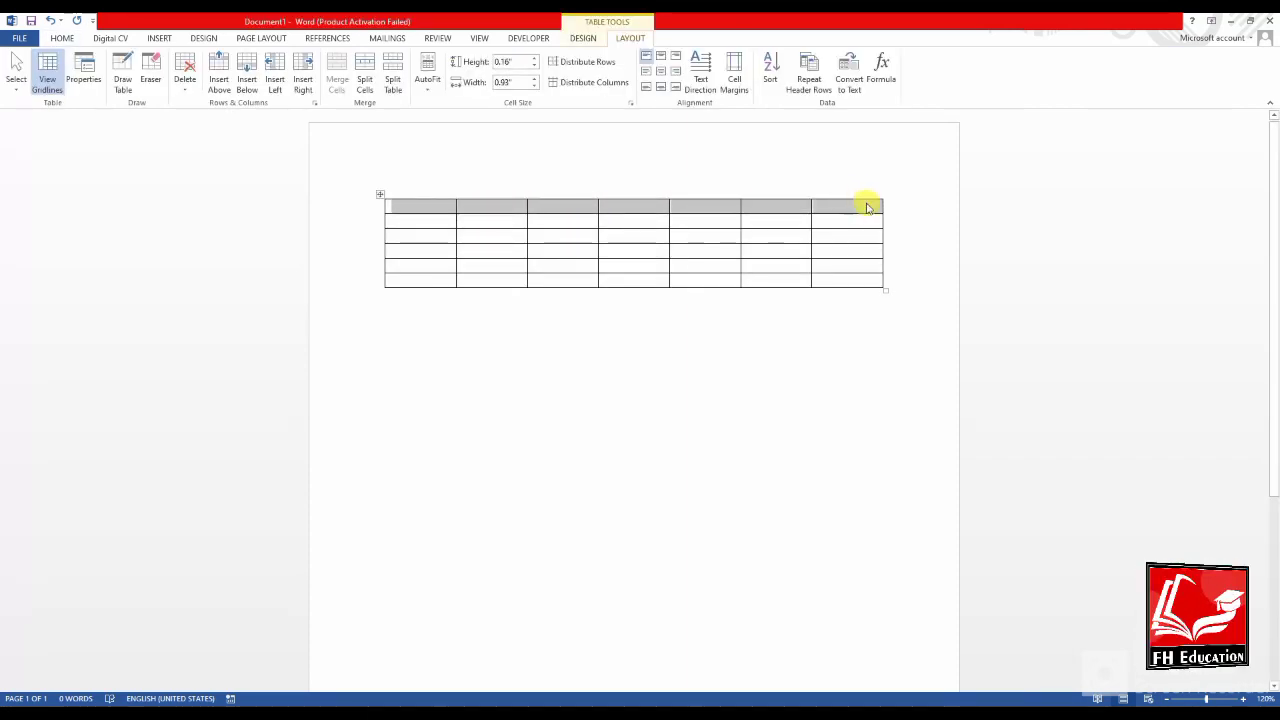
{"action": "left_click", "coordinate": [425, 210]}
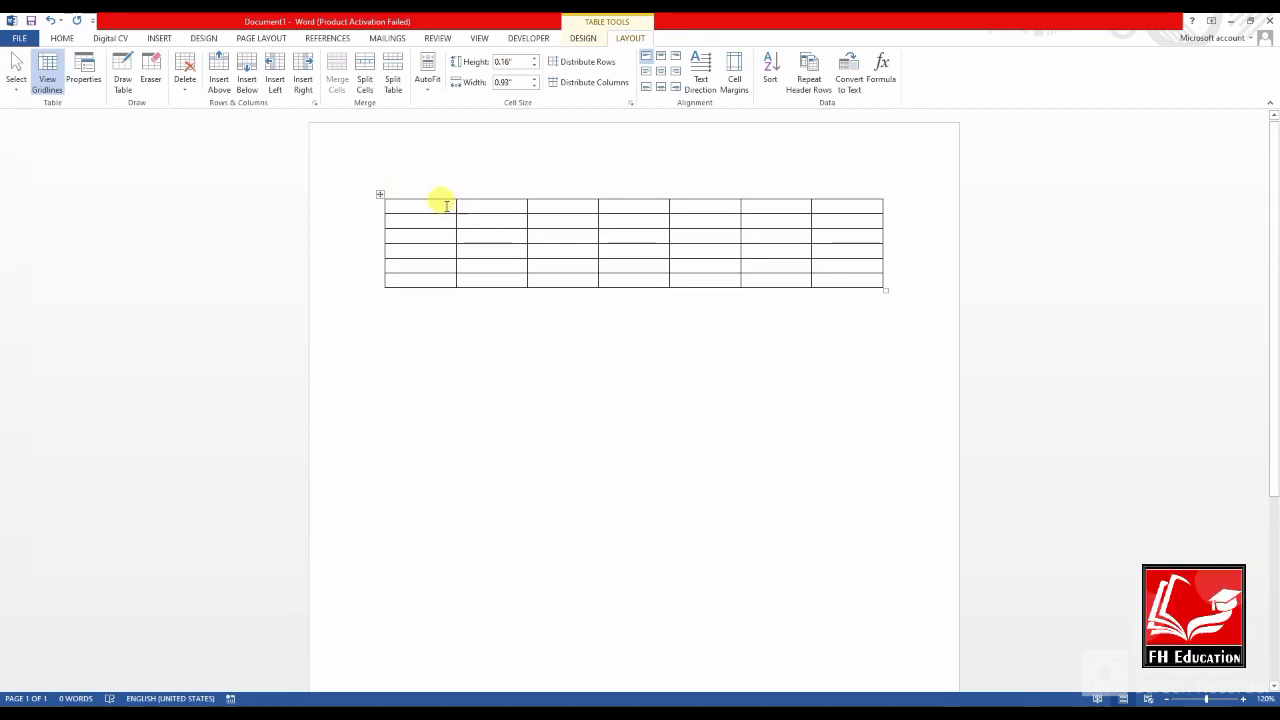
{"action": "left_click_drag", "start_coordinate": [446, 204], "coordinate": [476, 210]}
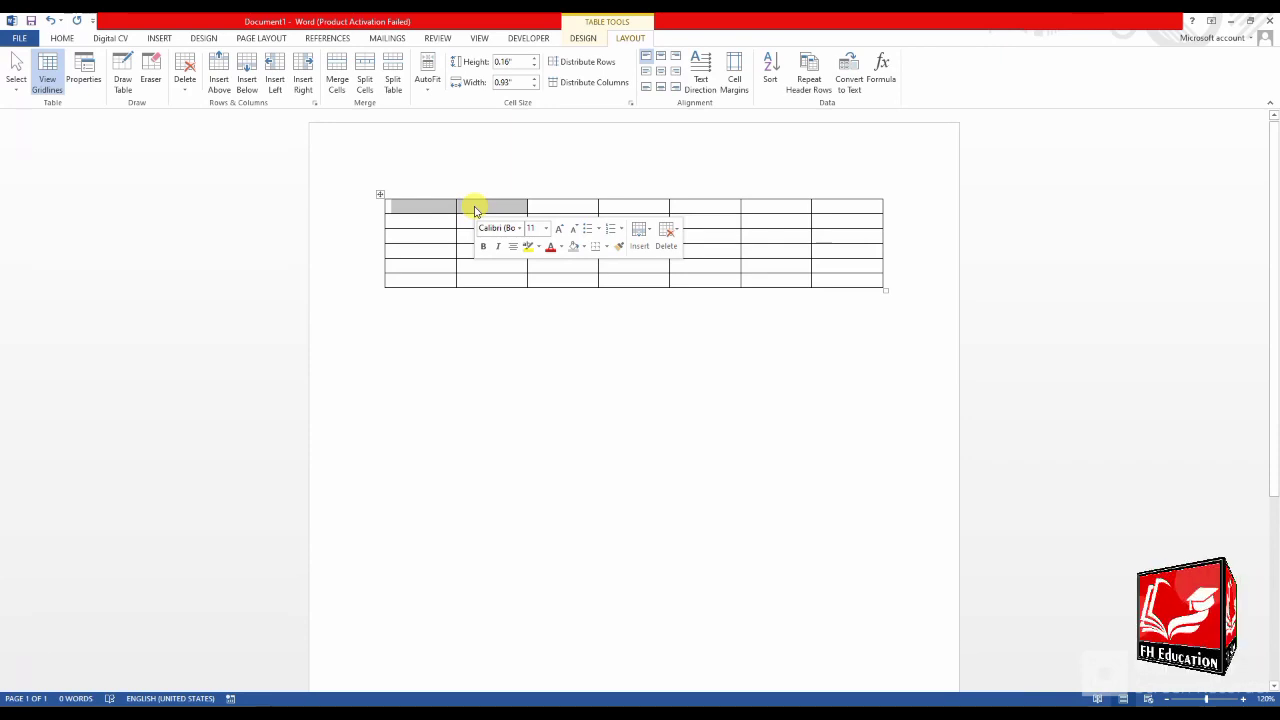
{"action": "left_click", "coordinate": [335, 88]}
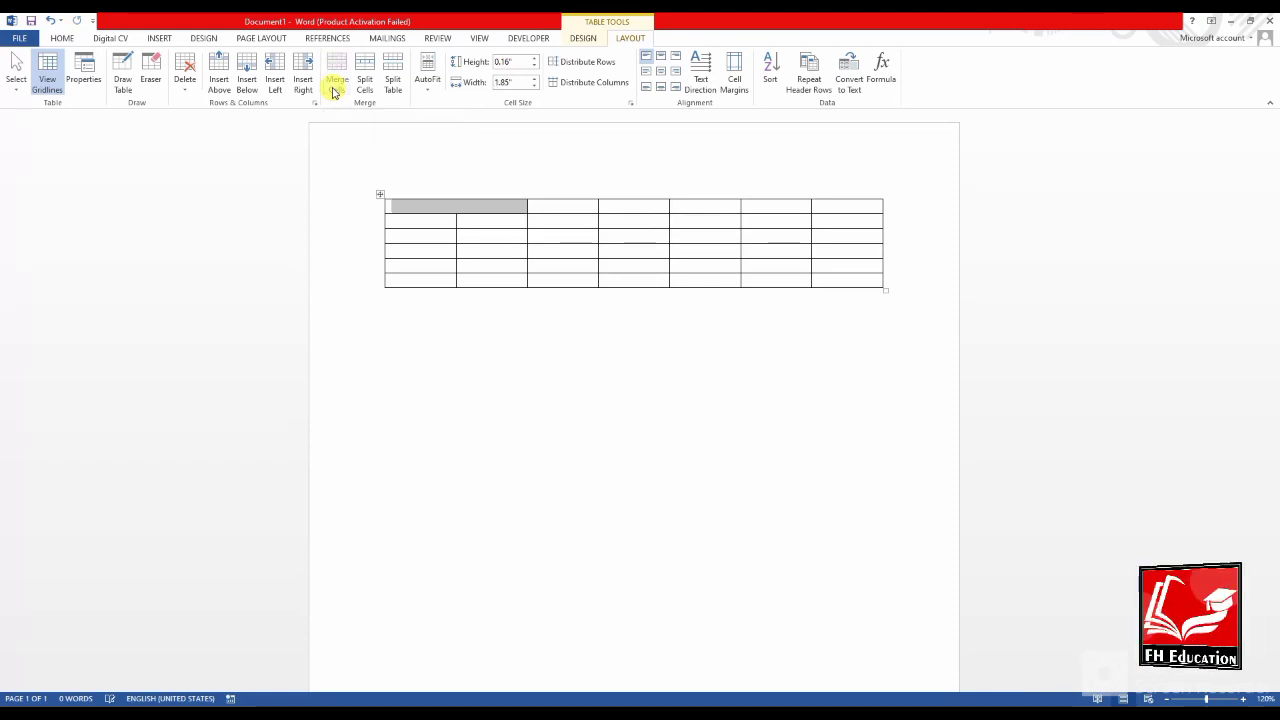
{"action": "left_click", "coordinate": [465, 222]}
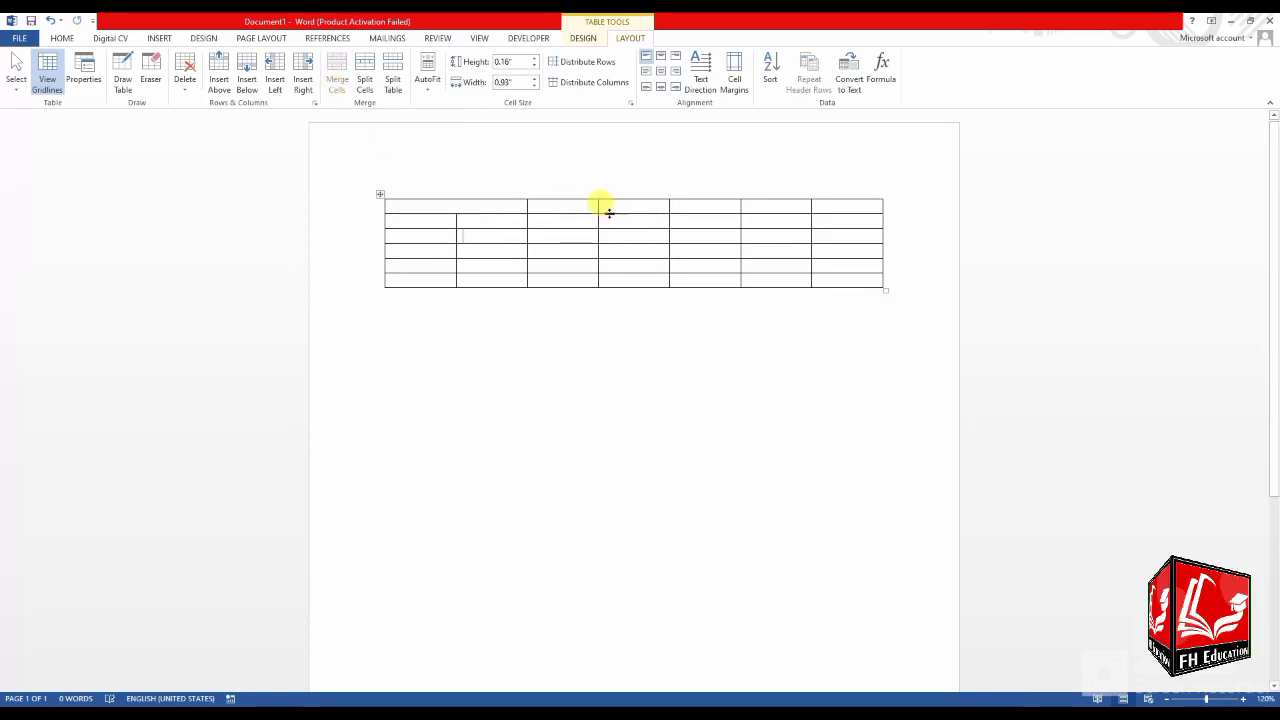
Merge all cells of the table's top row into a single full-width cell.
{"action": "left_click_drag", "start_coordinate": [449, 199], "coordinate": [871, 203]}
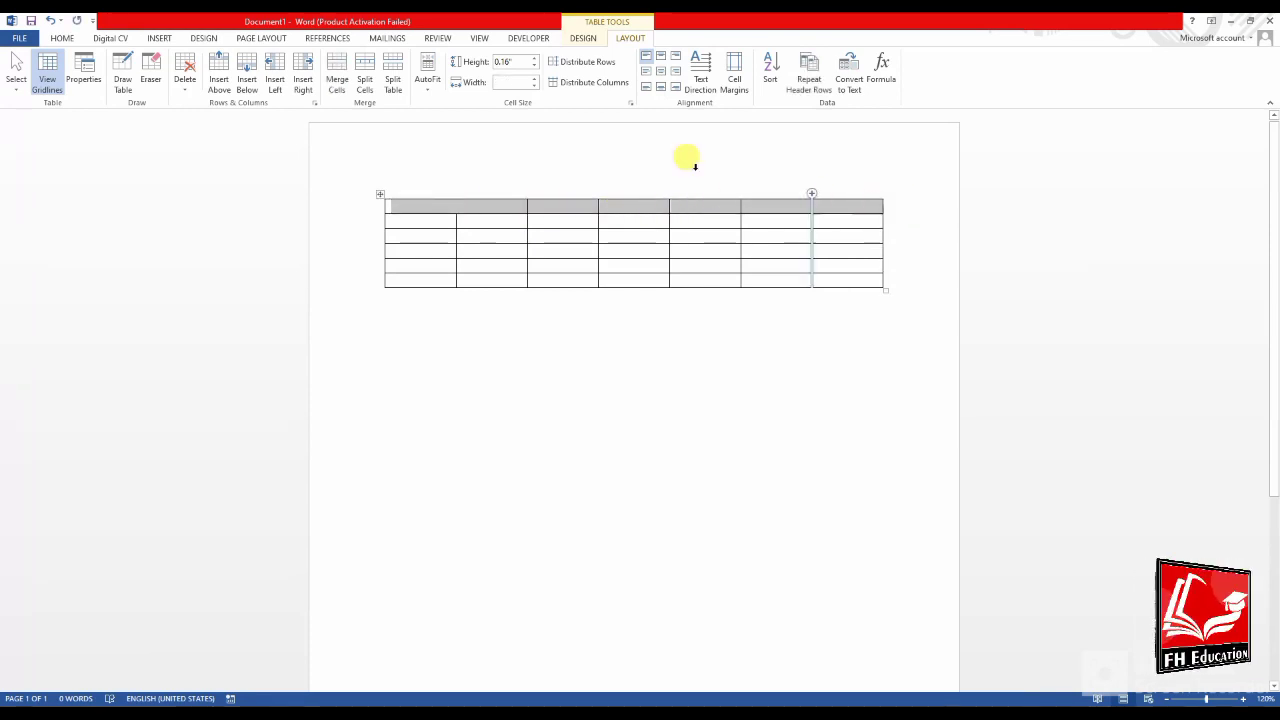
{"action": "left_click", "coordinate": [336, 80]}
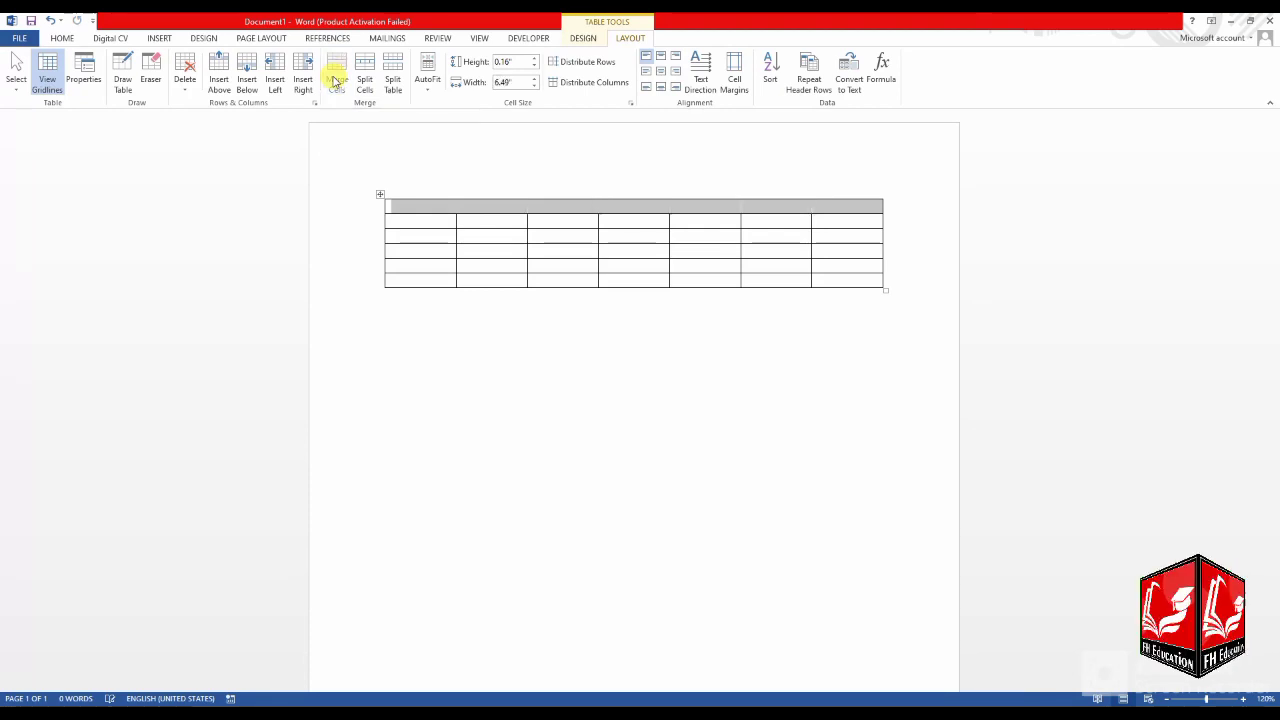
{"action": "left_click", "coordinate": [636, 236]}
{"action": "left_click", "coordinate": [756, 203]}
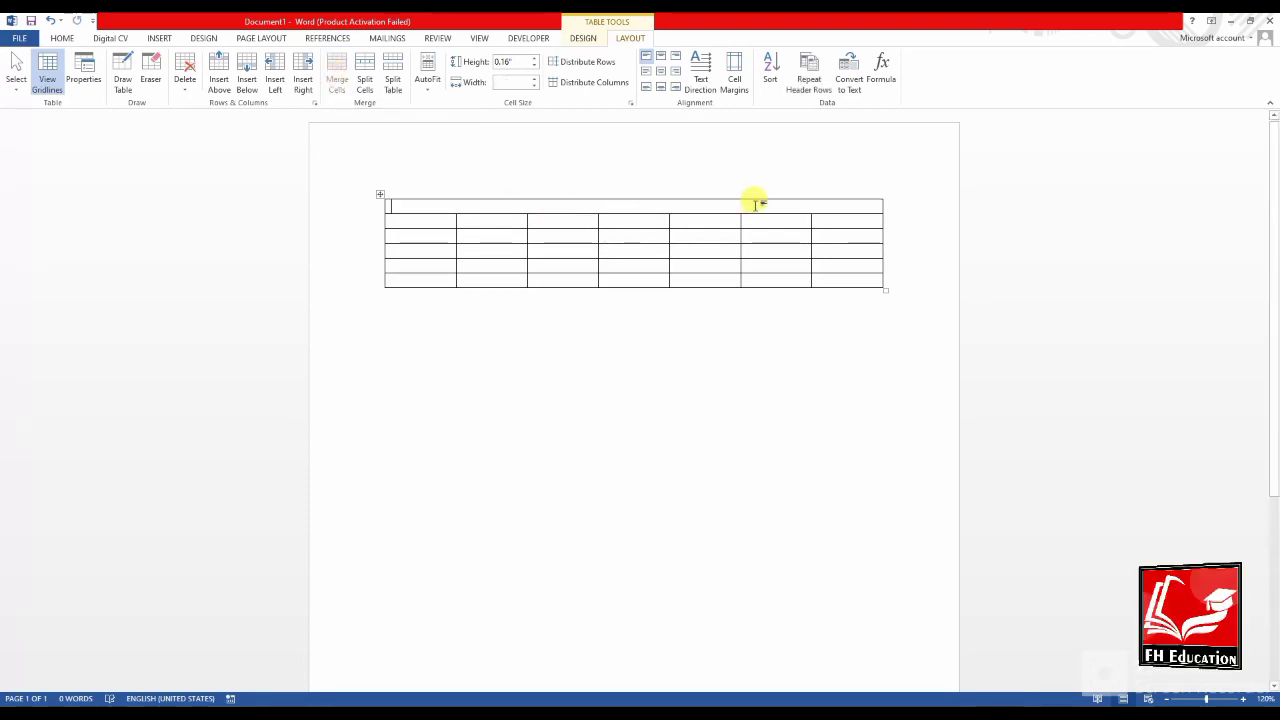
Shade the first cell of the table's fourth row in a near-black colour.
{"action": "left_click_drag", "start_coordinate": [405, 250], "coordinate": [482, 248]}
{"action": "left_click", "coordinate": [429, 249]}
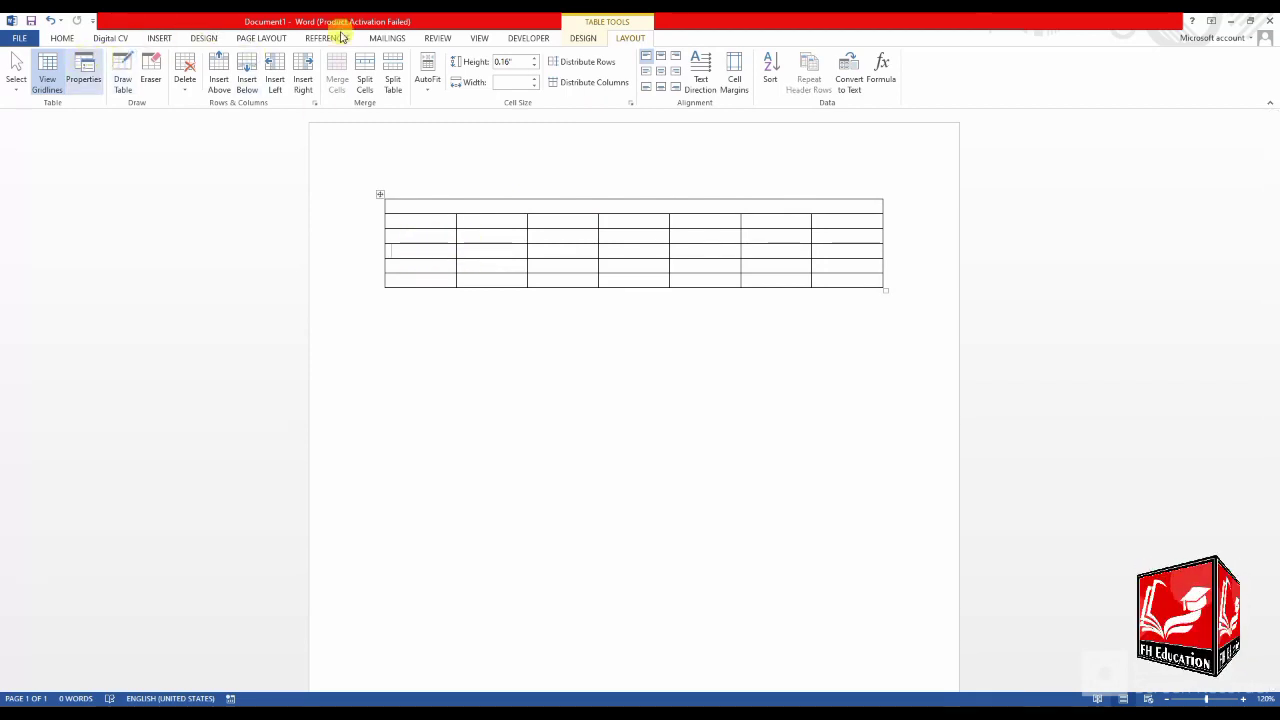
{"action": "left_click", "coordinate": [578, 42]}
{"action": "left_click", "coordinate": [855, 68]}
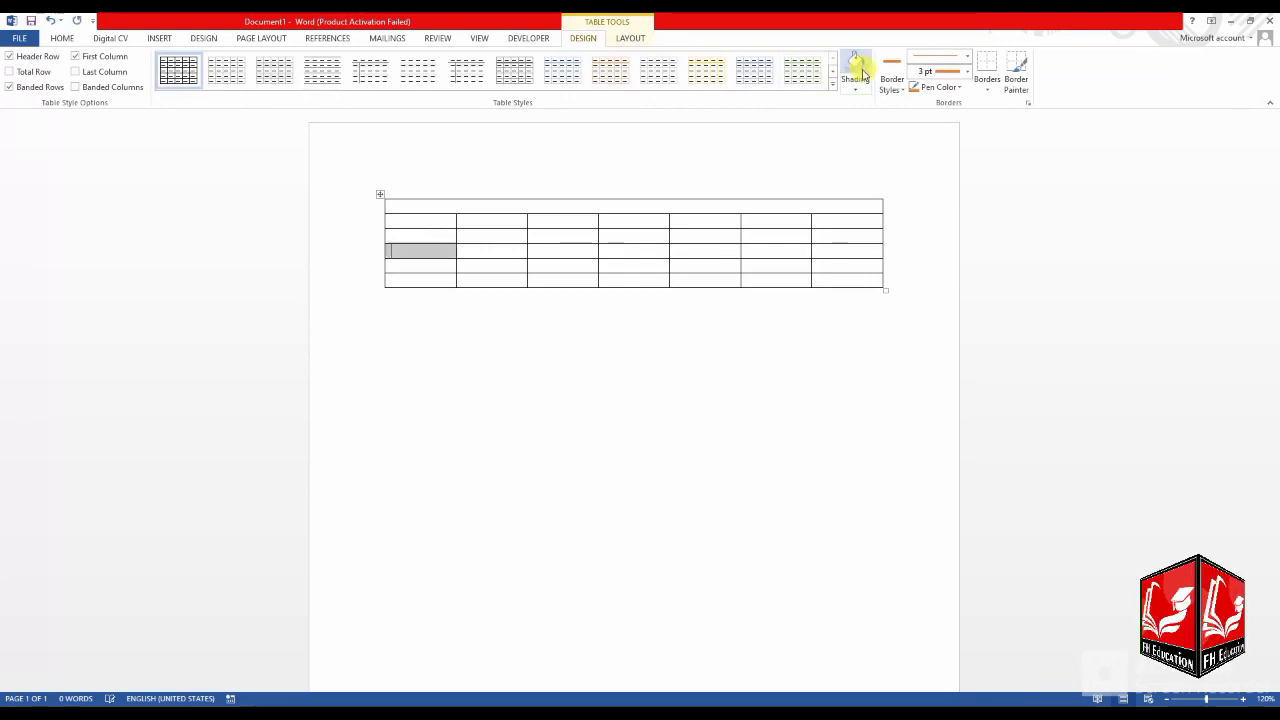
{"action": "left_click", "coordinate": [858, 88]}
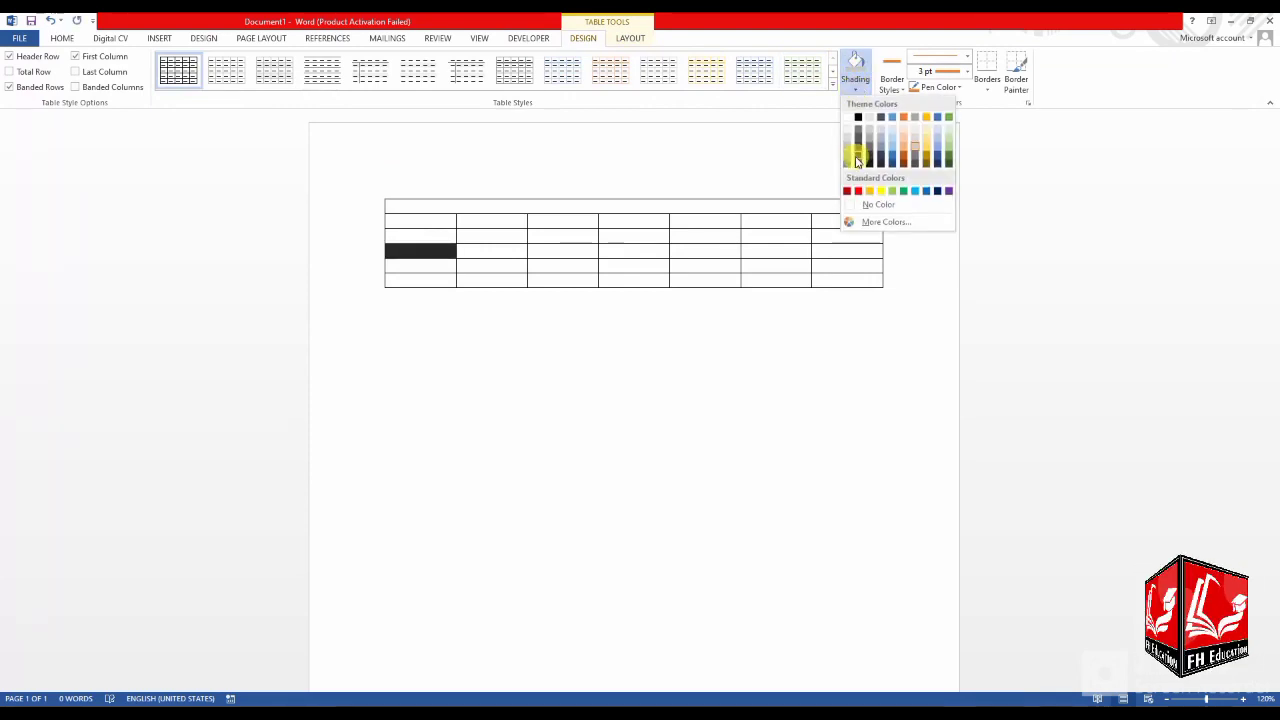
{"action": "left_click", "coordinate": [858, 116]}
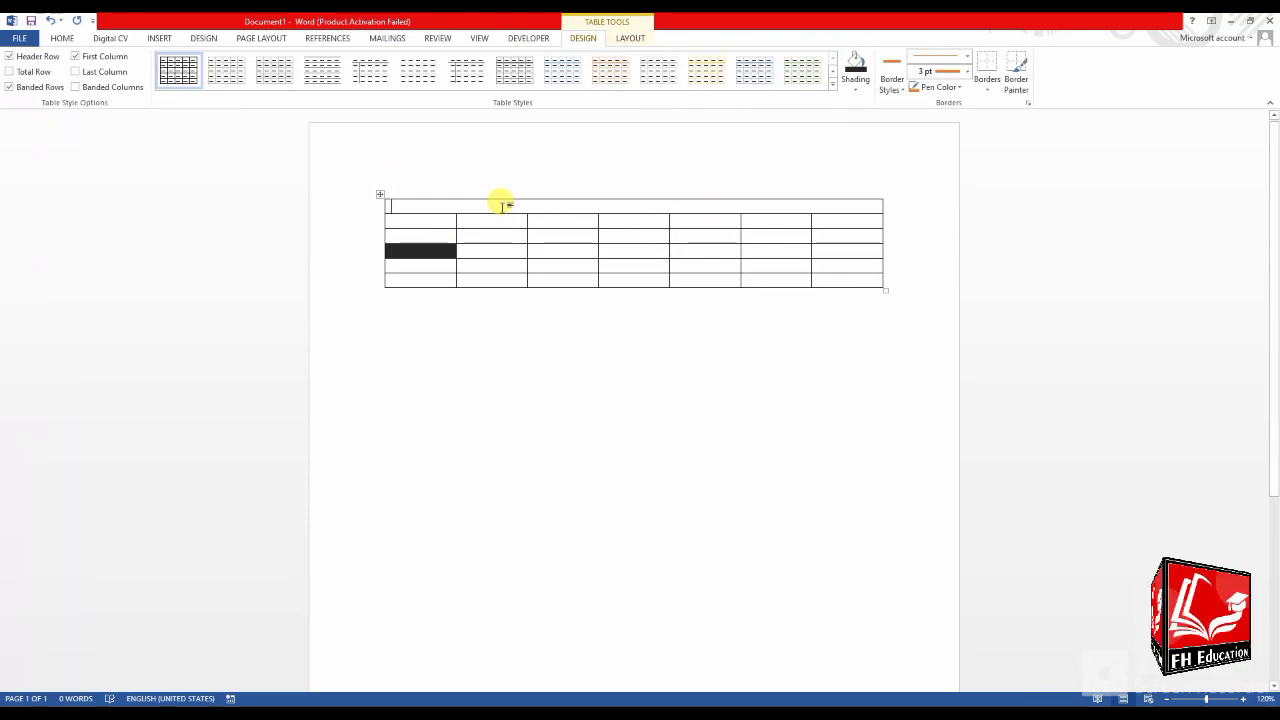
Shade the merged top row of the table dark gray.
{"action": "left_click", "coordinate": [855, 88]}
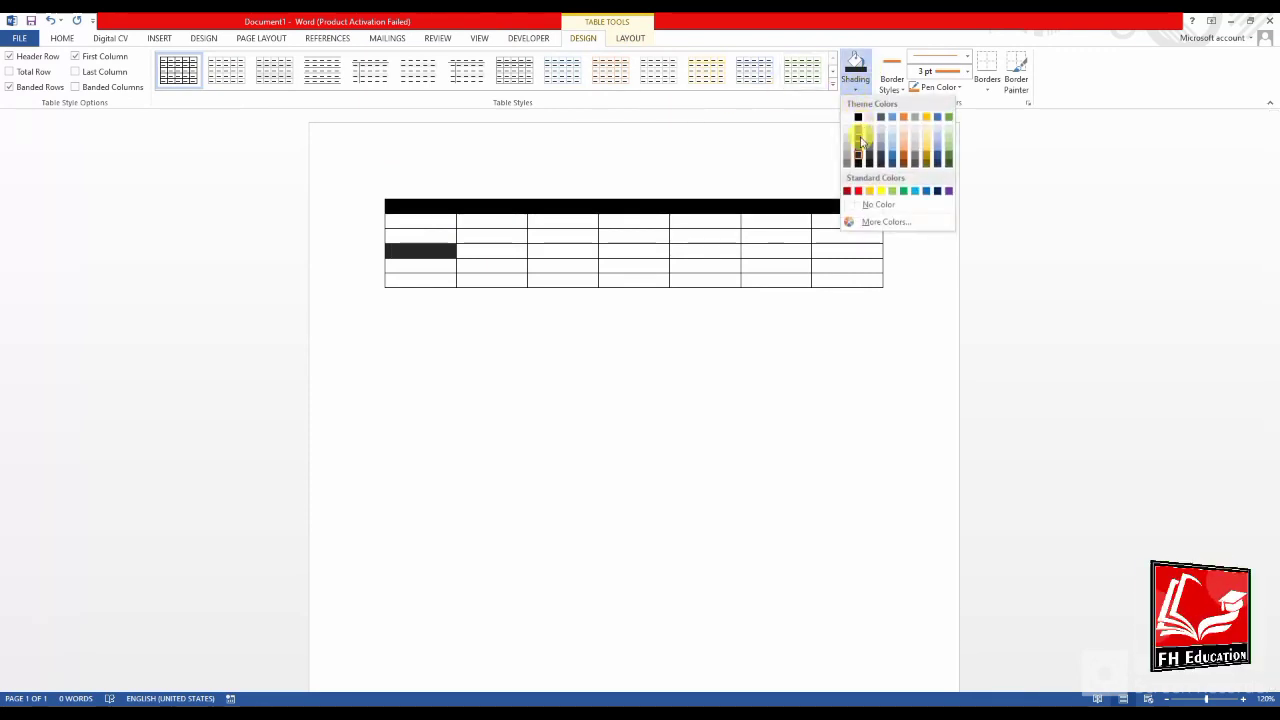
{"action": "left_click", "coordinate": [860, 143]}
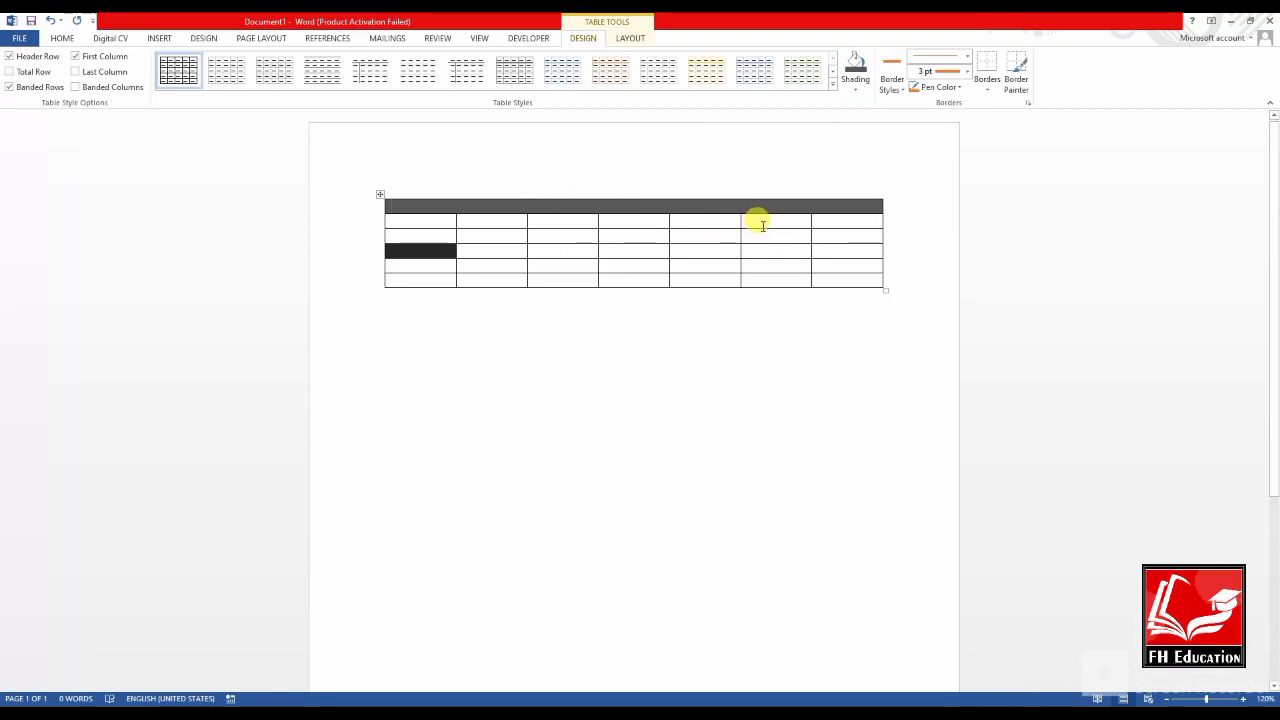
{"action": "left_click", "coordinate": [694, 234]}
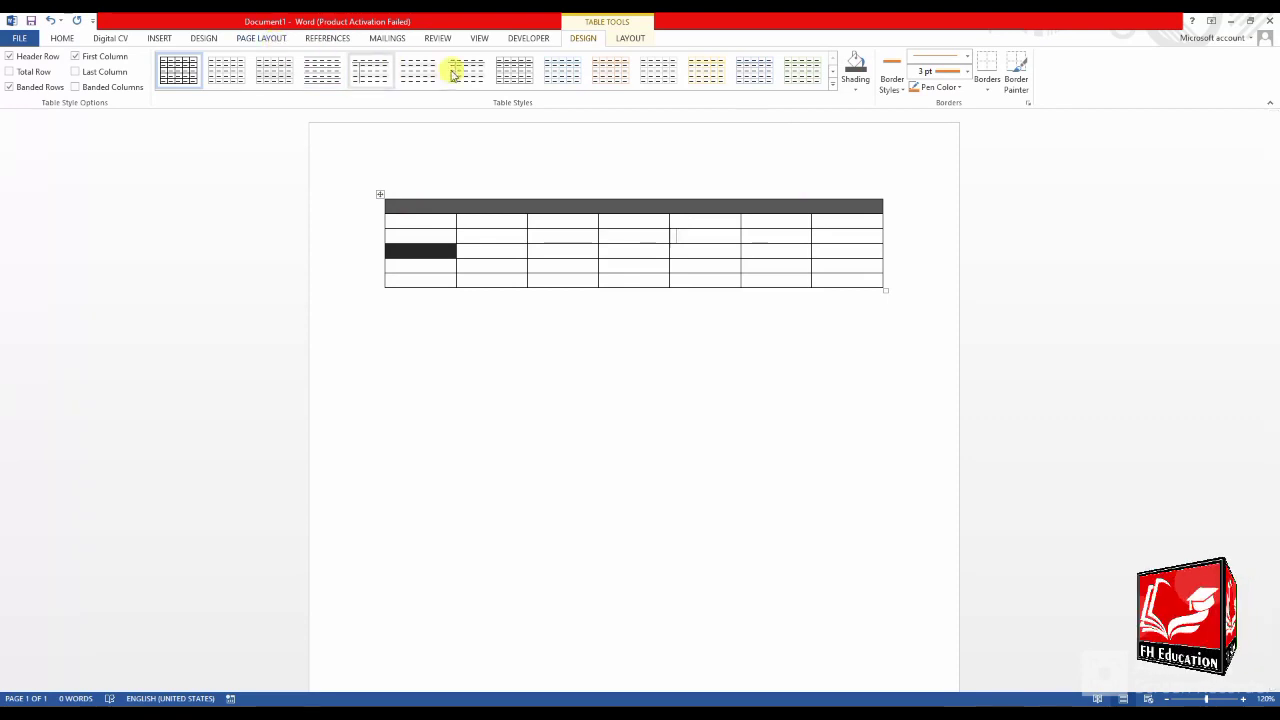
Split the second cell of the table's third row into 3 columns and 1 row.
{"action": "left_click", "coordinate": [631, 40]}
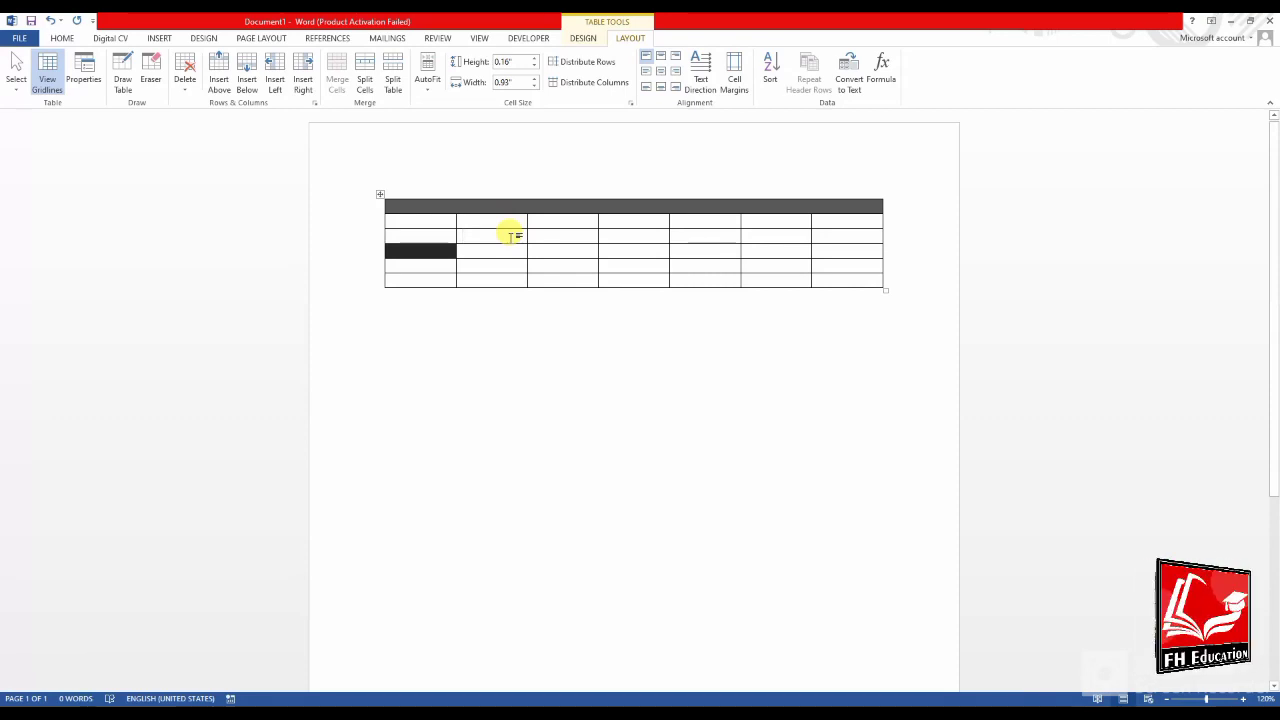
{"action": "left_click", "coordinate": [366, 70]}
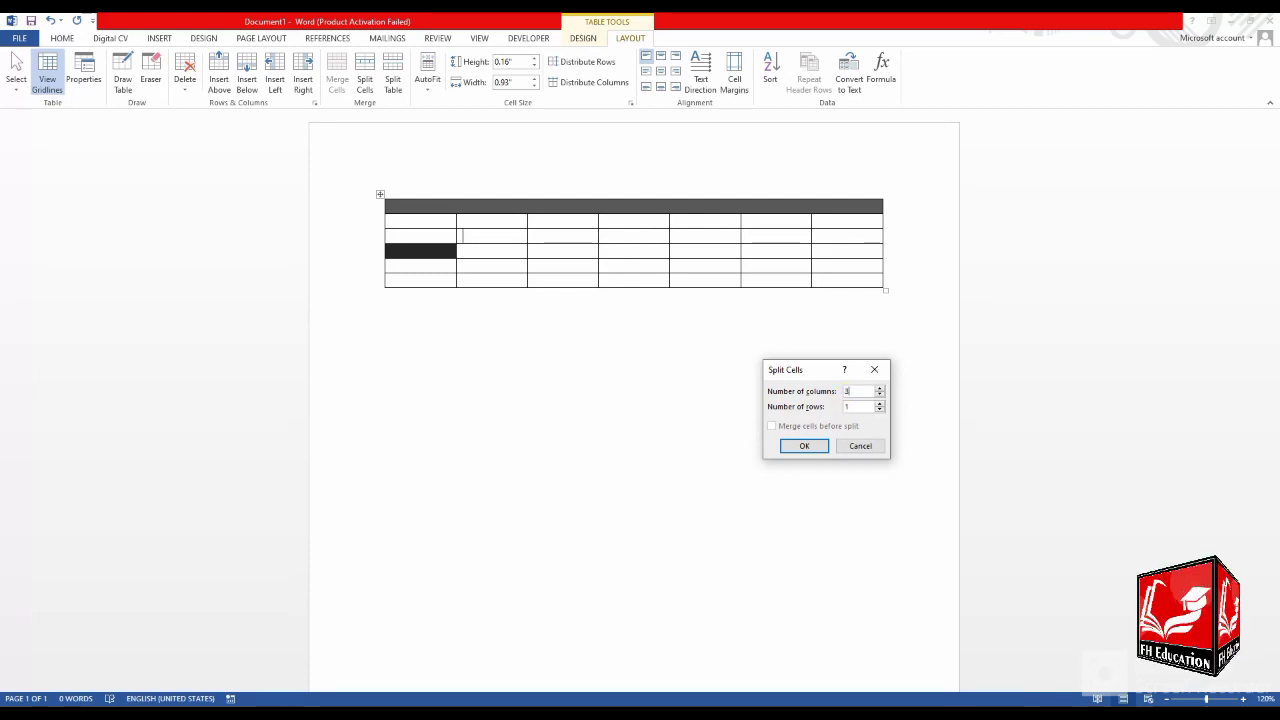
{"action": "left_click", "coordinate": [786, 445]}
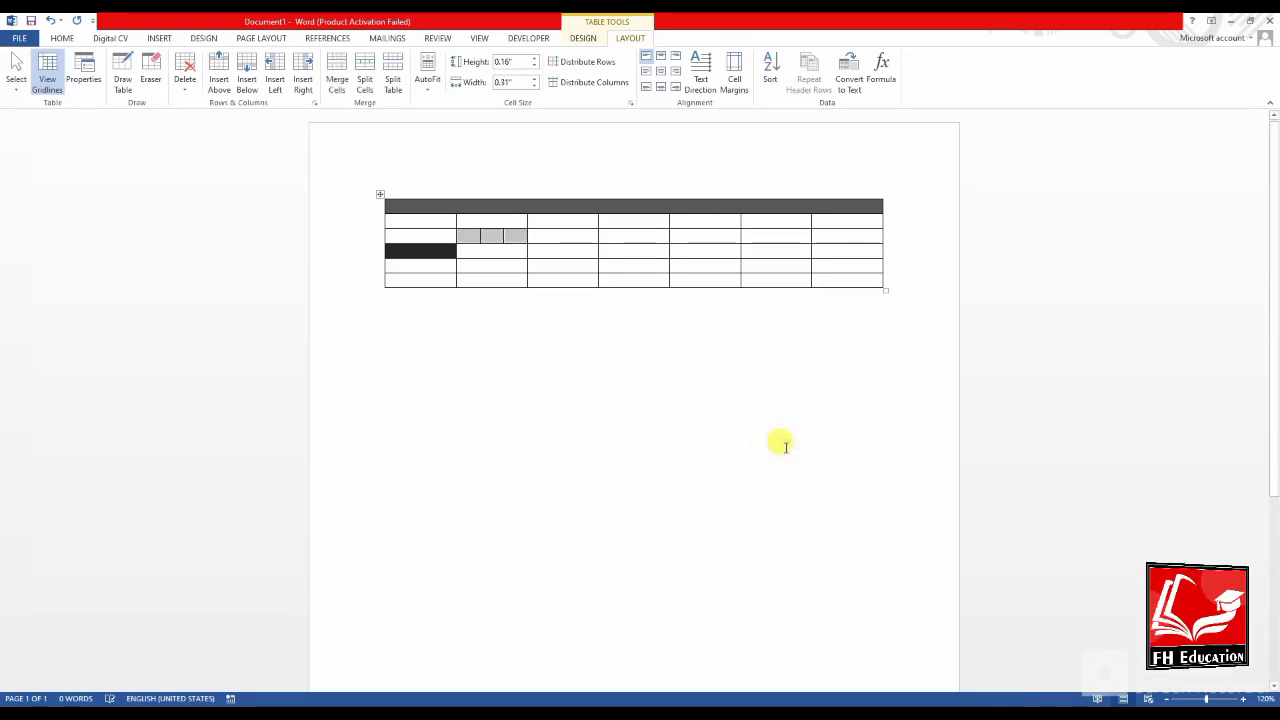
{"action": "left_click", "coordinate": [468, 234]}
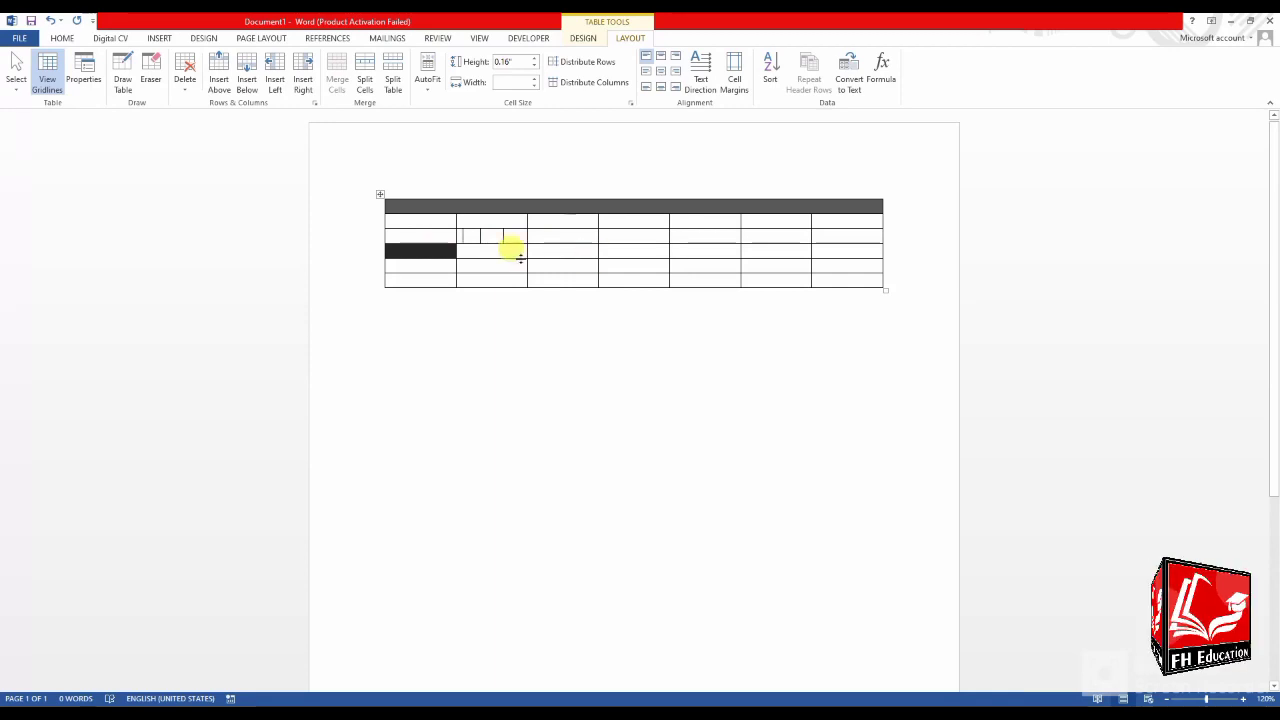
{"action": "left_click", "coordinate": [428, 220]}
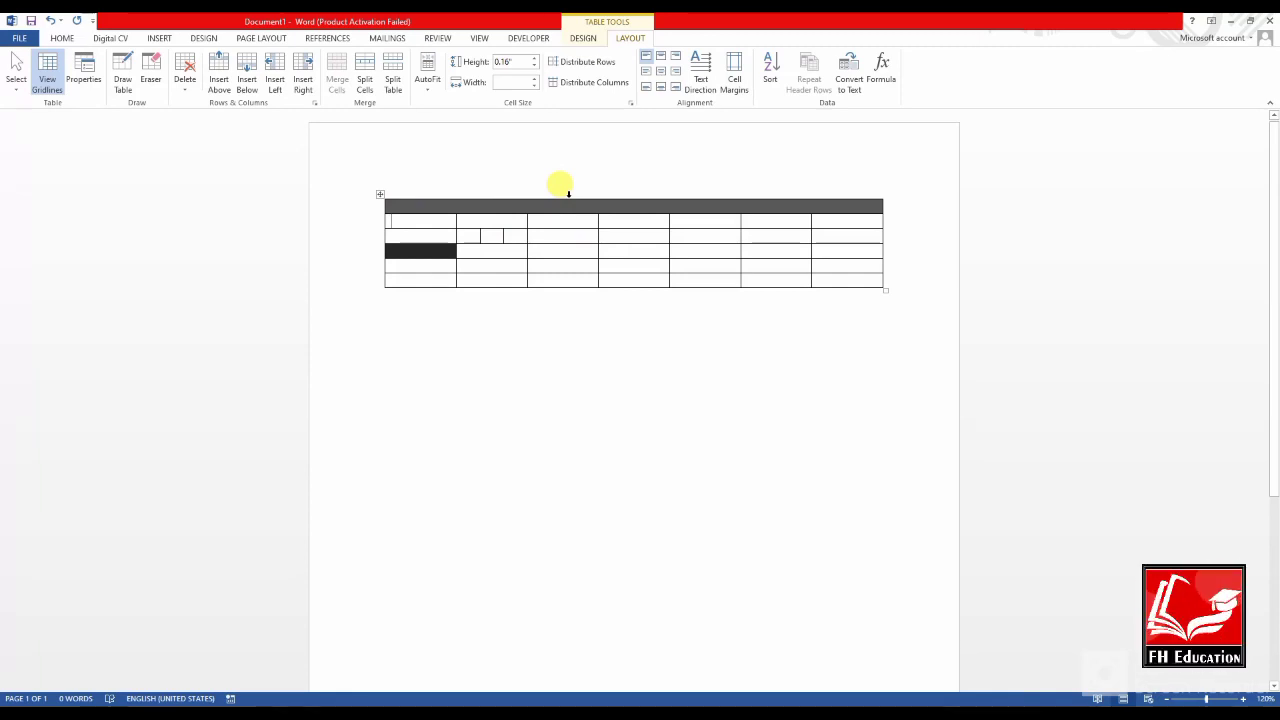
Undo all the table edits and the table insertion, back to the blank document.
{"action": "key", "text": "ctrl+z"}
{"action": "key", "text": "ctrl+z"}
{"action": "key", "text": "ctrl+z"}
{"action": "key", "text": "ctrl+z"}
{"action": "key", "text": "ctrl+z"}
{"action": "key", "text": "ctrl+z"}
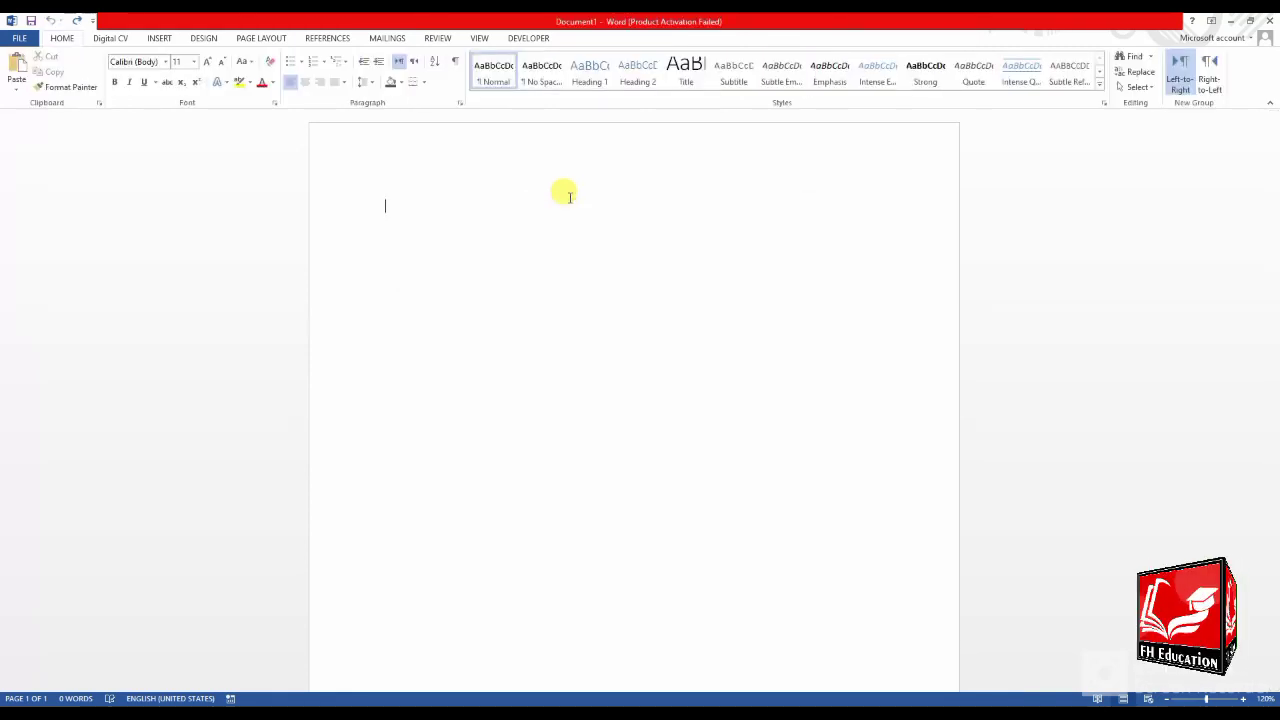
Insert a new table with nine columns and seven rows into the blank document.
{"action": "left_click", "coordinate": [160, 40]}
{"action": "left_click", "coordinate": [108, 85]}
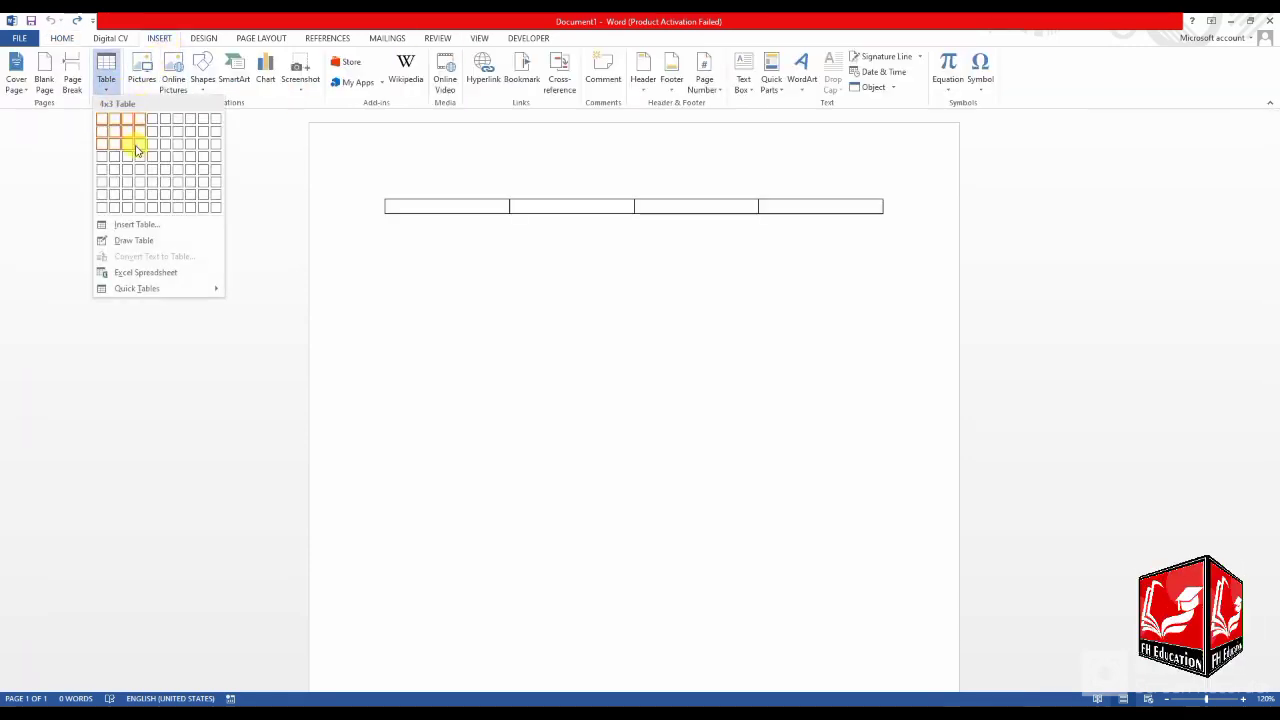
{"action": "left_click", "coordinate": [207, 189]}
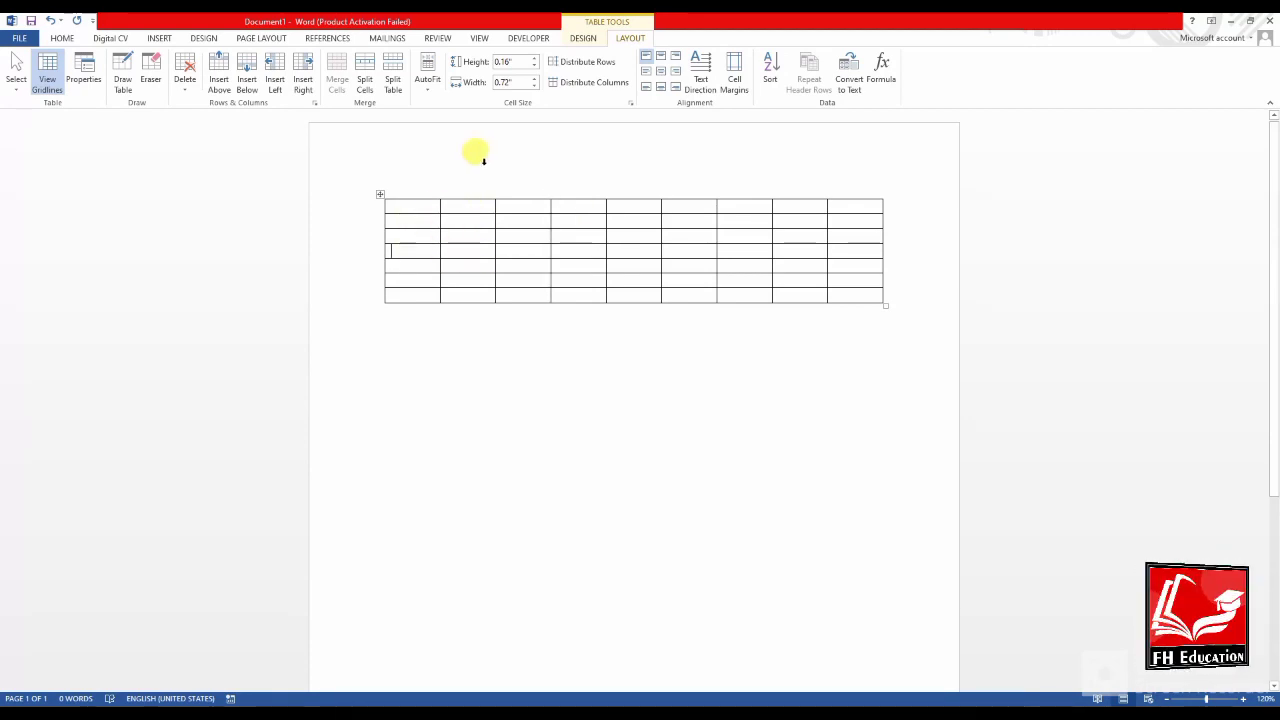
Split the table above its fourth row and enter "UYFUYY" in the gap between the two tables.
{"action": "left_click", "coordinate": [393, 80]}
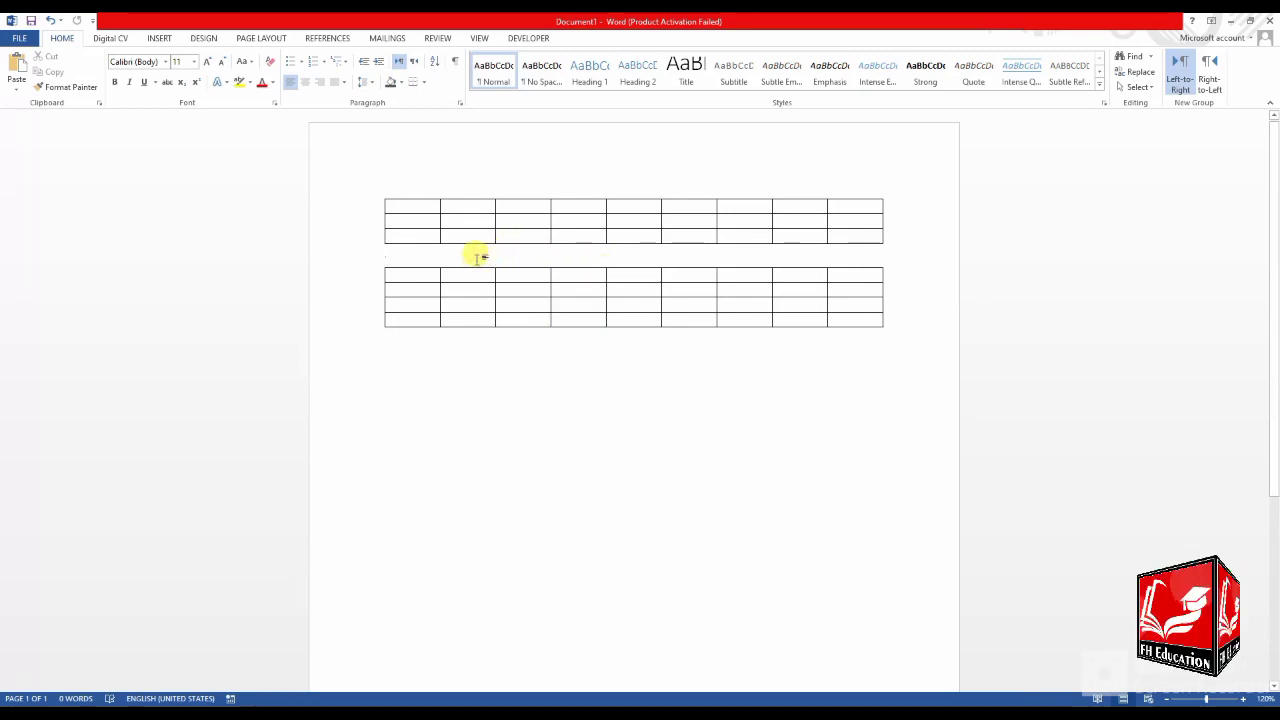
{"action": "type", "text": "UYFUYY"}
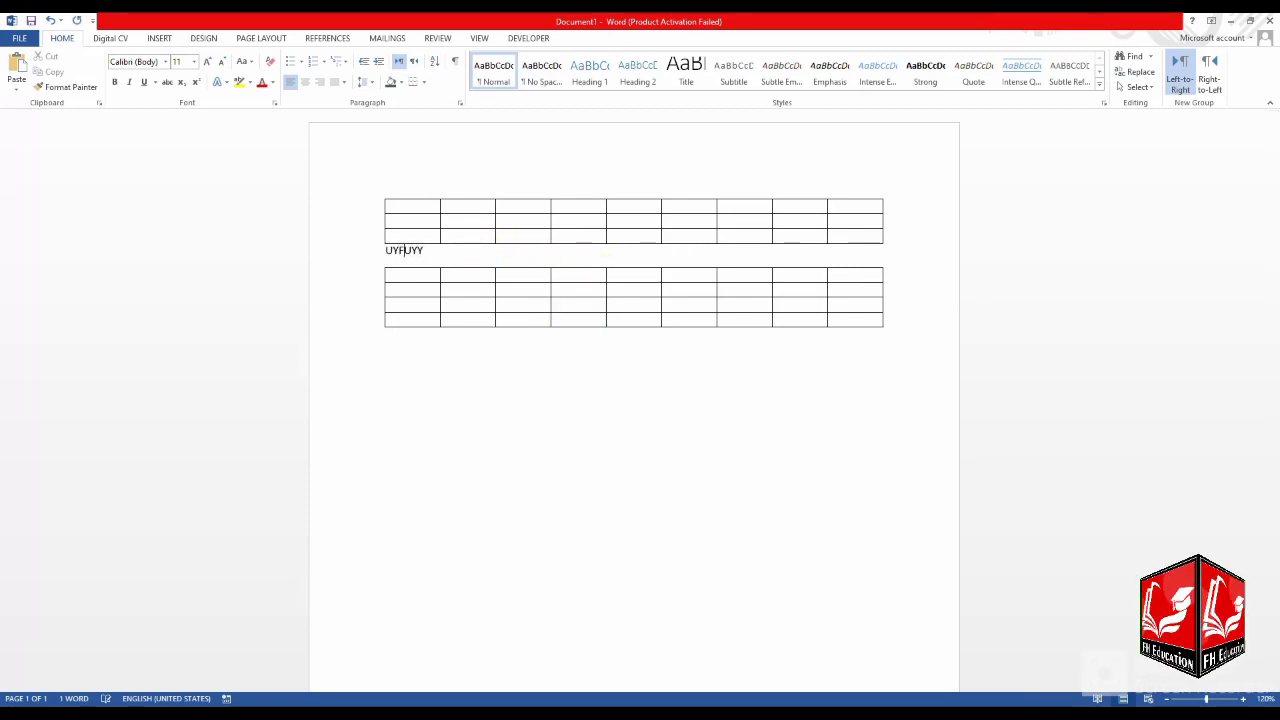
Delete the text between the two tables and the empty line so they rejoin into one table.
{"action": "key", "text": "Left"}
{"action": "key", "text": "Left"}
{"action": "key", "text": "Left"}
{"action": "key", "text": "Left"}
{"action": "key", "text": "Right"}
{"action": "key", "text": "Delete"}
{"action": "key", "text": "Delete"}
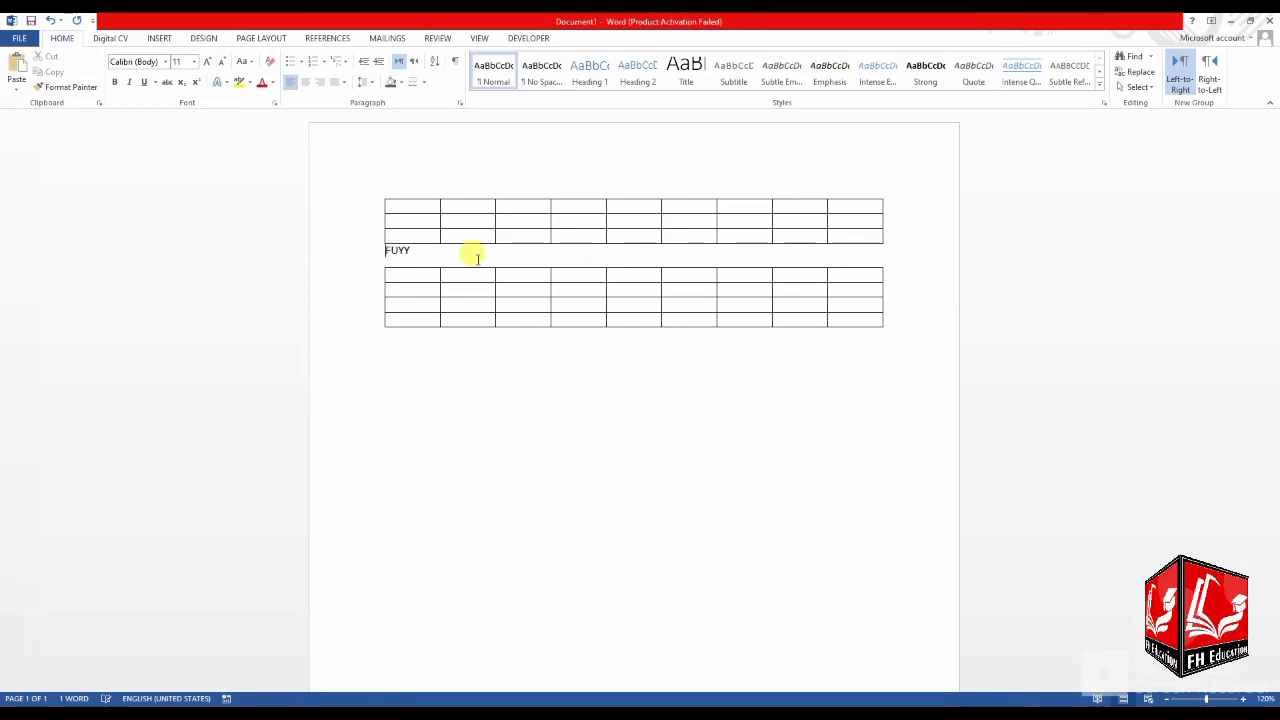
{"action": "key", "text": "Delete"}
{"action": "key", "text": "Delete"}
{"action": "key", "text": "Delete"}
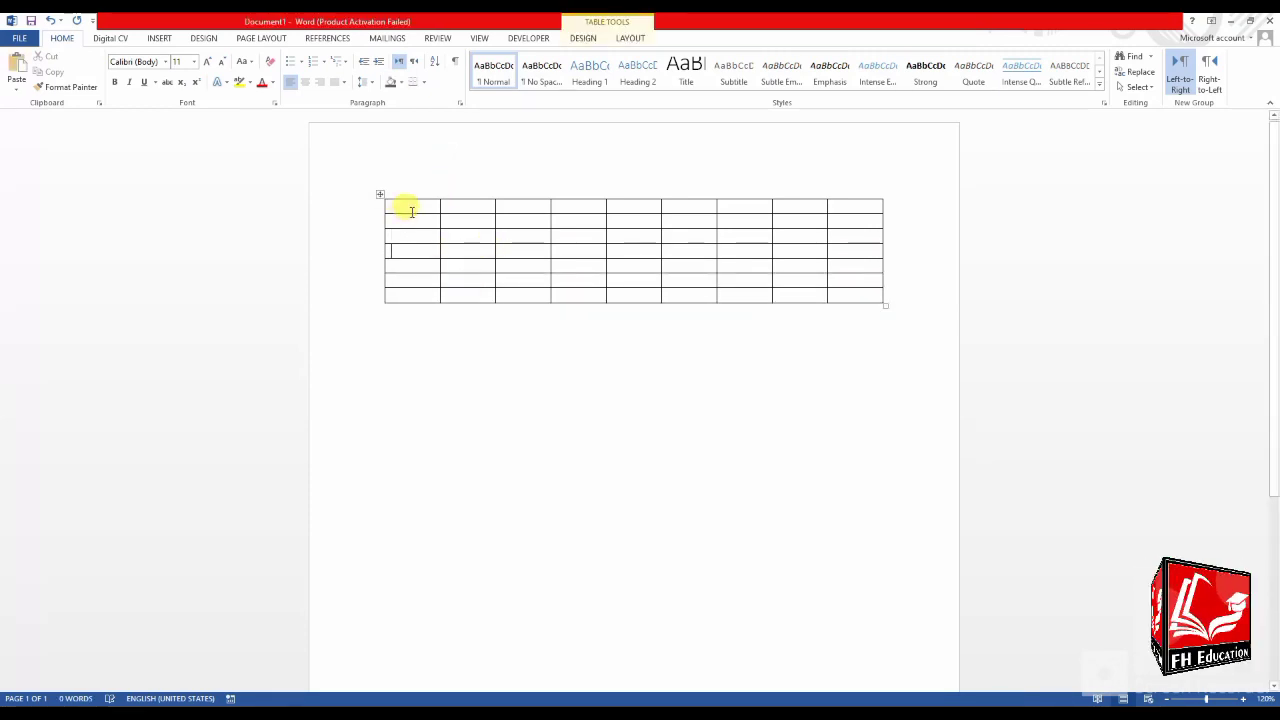
{"action": "left_click_drag", "start_coordinate": [417, 202], "coordinate": [829, 296]}
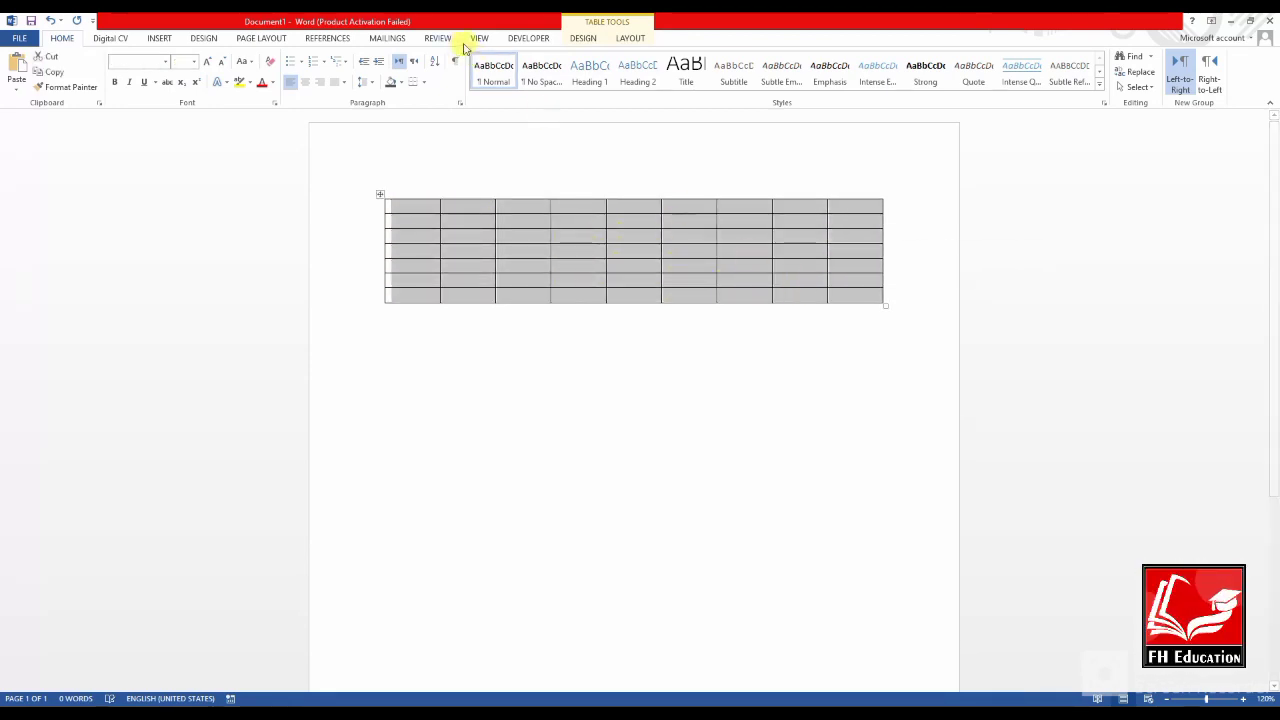
{"action": "left_click", "coordinate": [631, 39]}
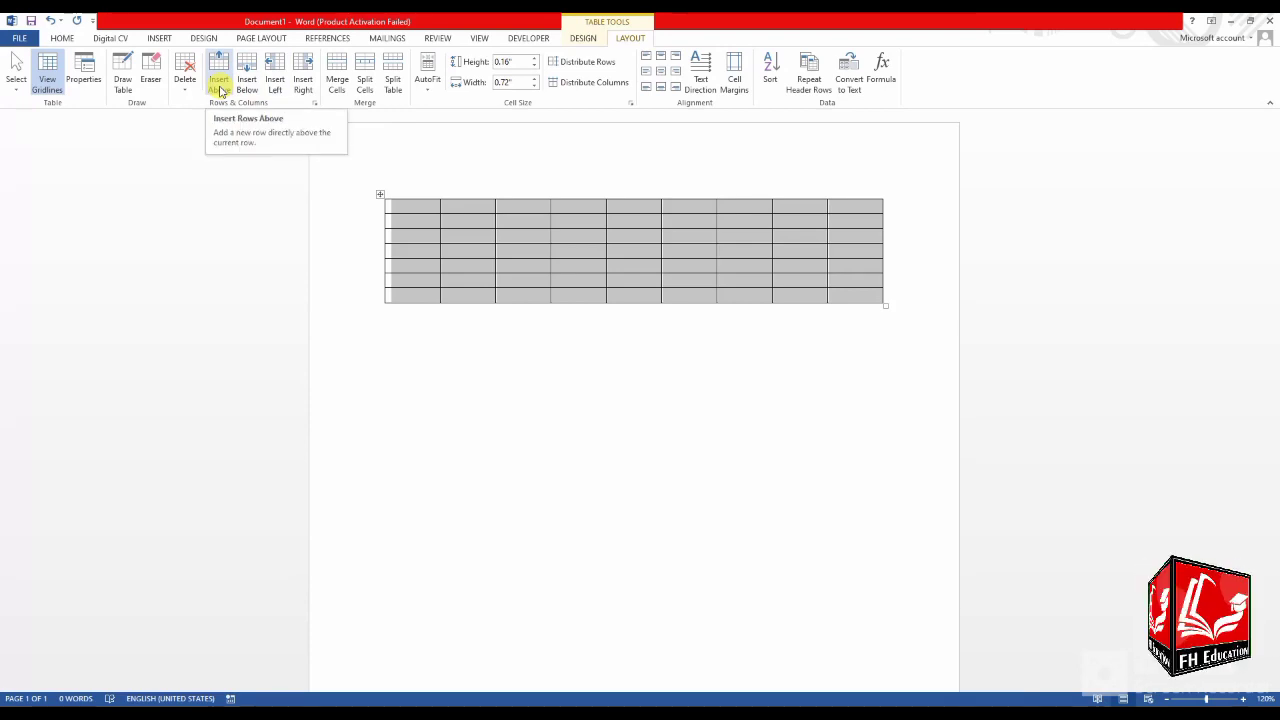
{"action": "left_click", "coordinate": [434, 306]}
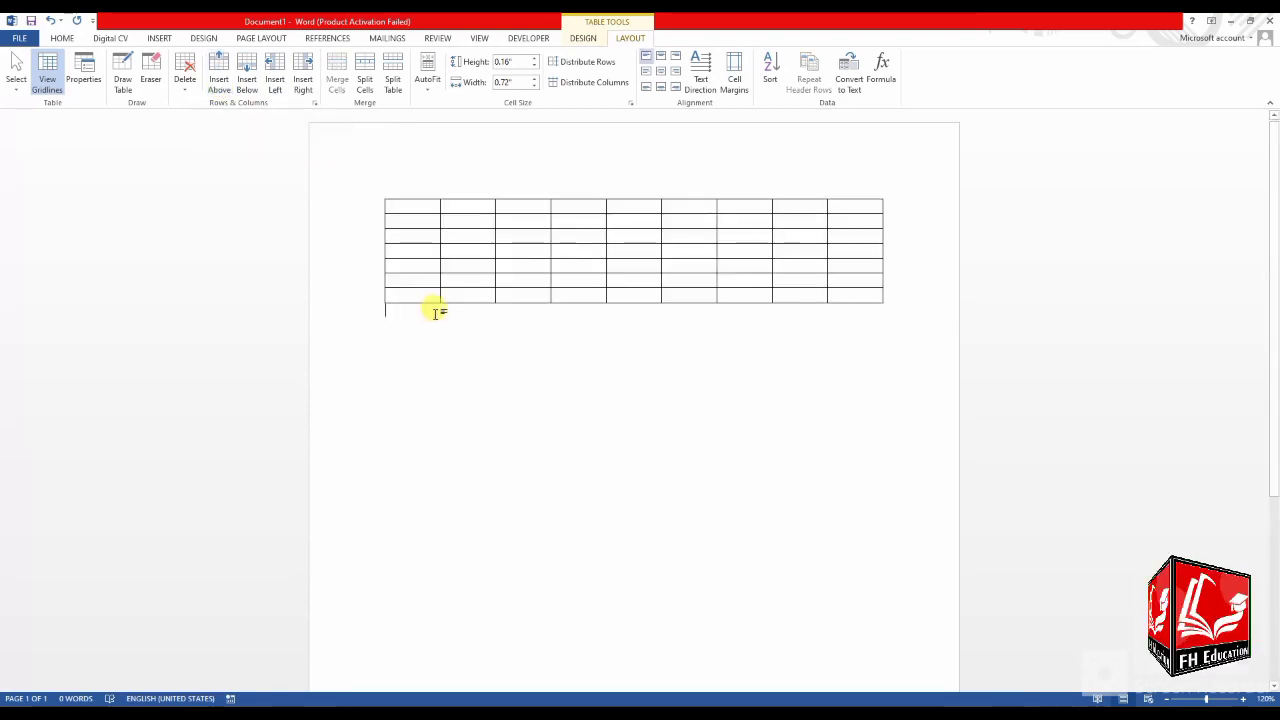
{"action": "left_click", "coordinate": [420, 208]}
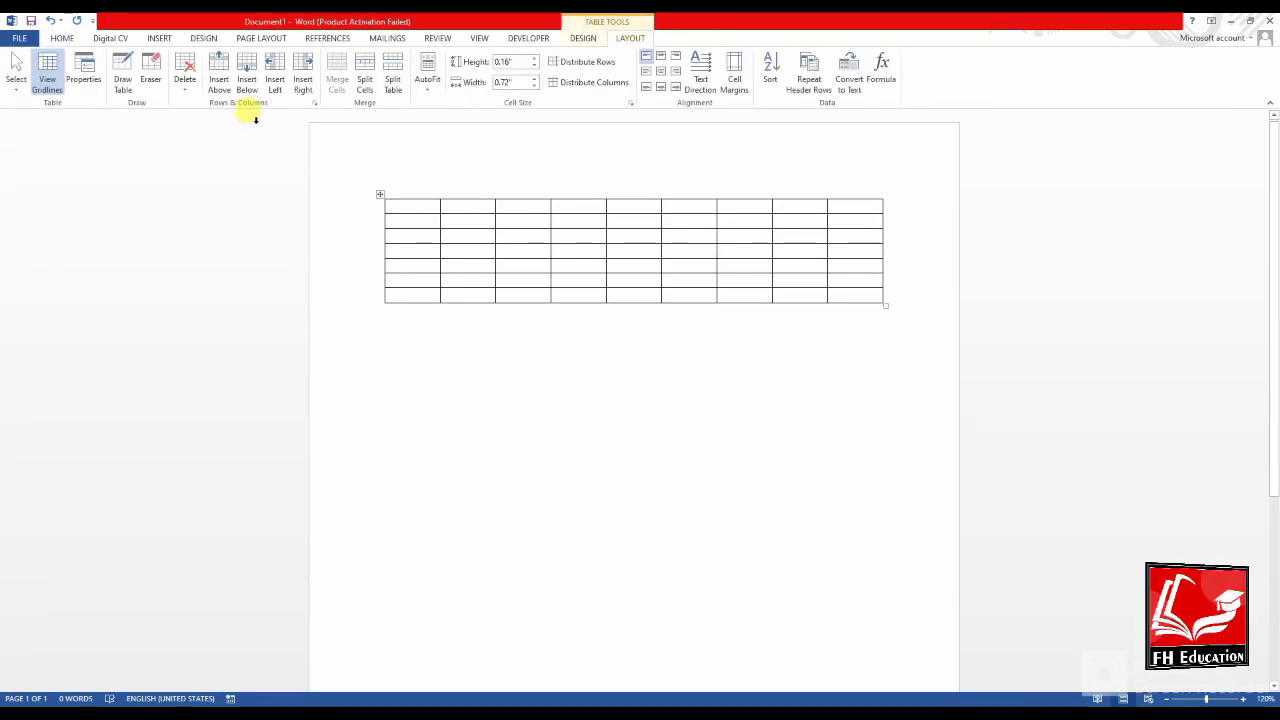
Shade the table's entire first row light grey.
{"action": "left_click_drag", "start_coordinate": [400, 204], "coordinate": [906, 200]}
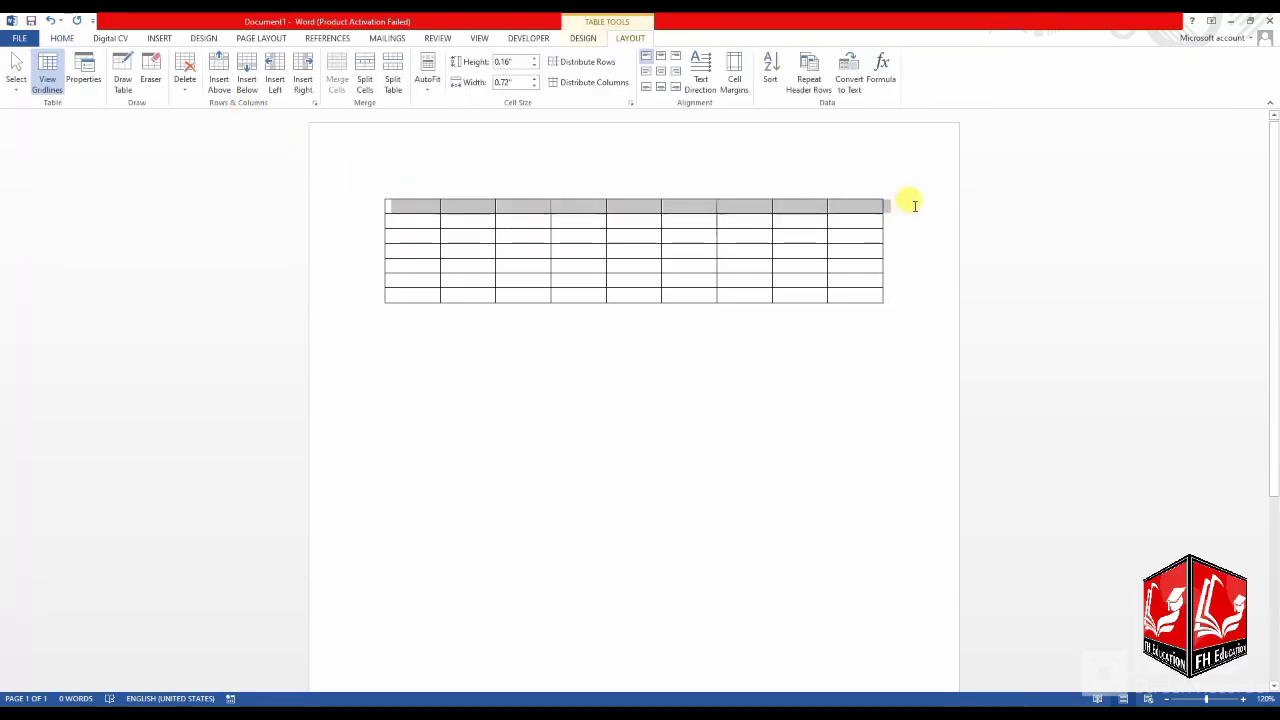
{"action": "left_click", "coordinate": [592, 37]}
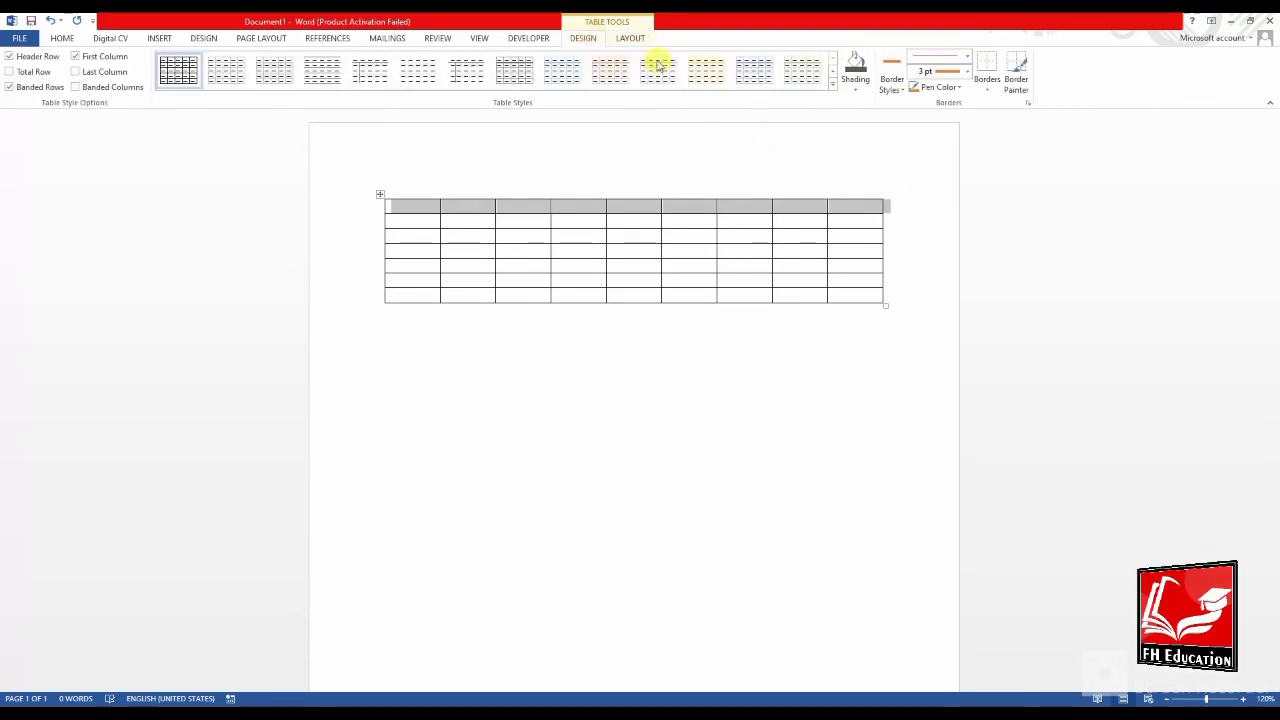
{"action": "left_click", "coordinate": [852, 86]}
{"action": "left_click", "coordinate": [868, 133]}
{"action": "double_click", "coordinate": [634, 289]}
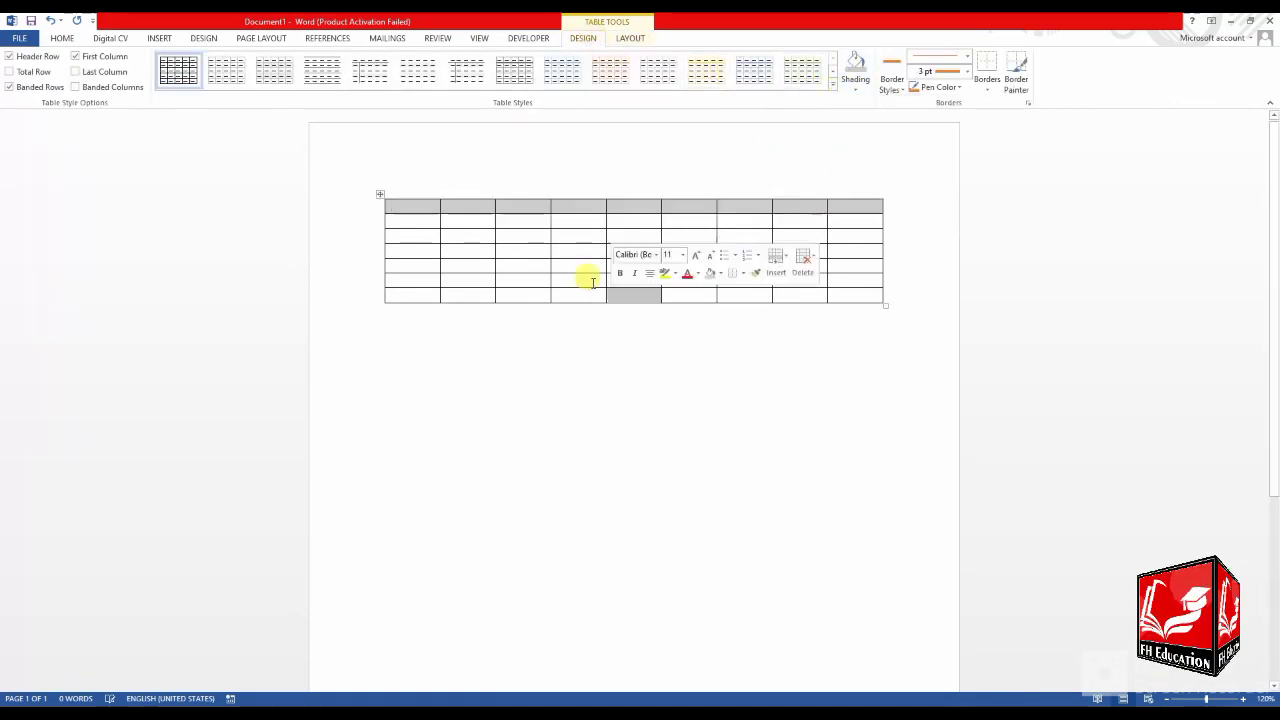
Insert a new row above the table's shaded first row.
{"action": "left_click", "coordinate": [422, 210]}
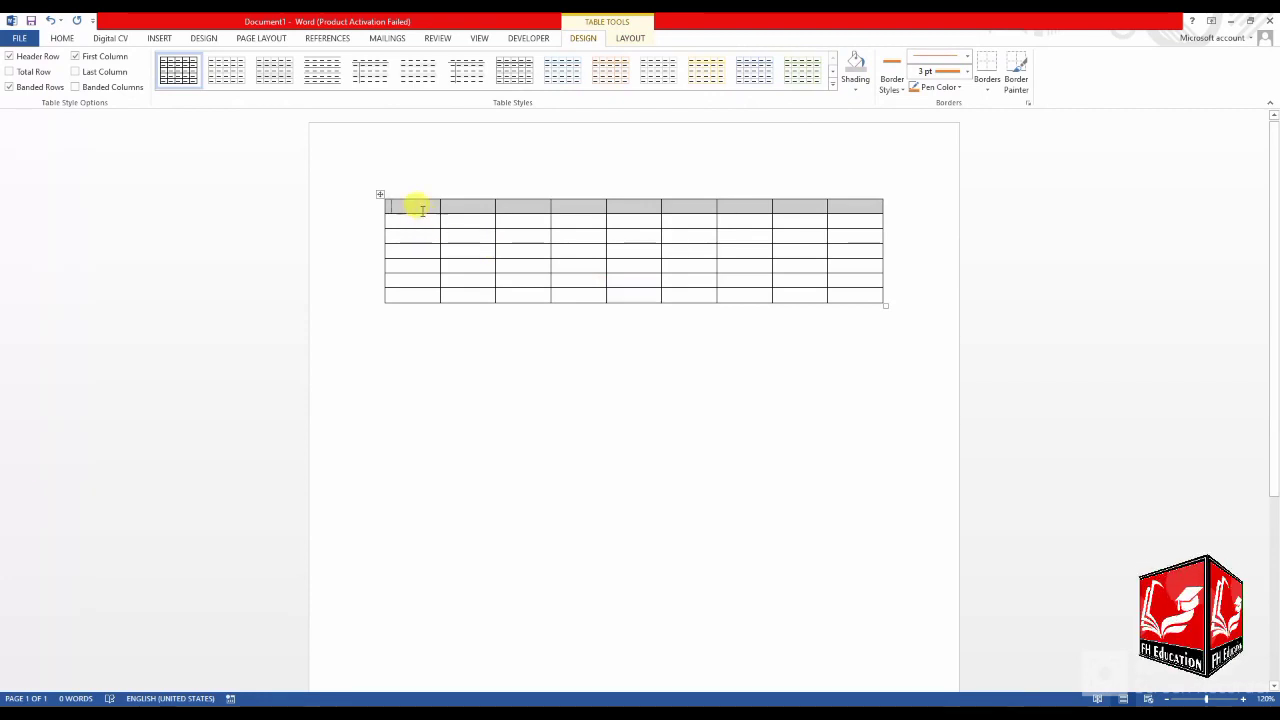
{"action": "left_click", "coordinate": [630, 38]}
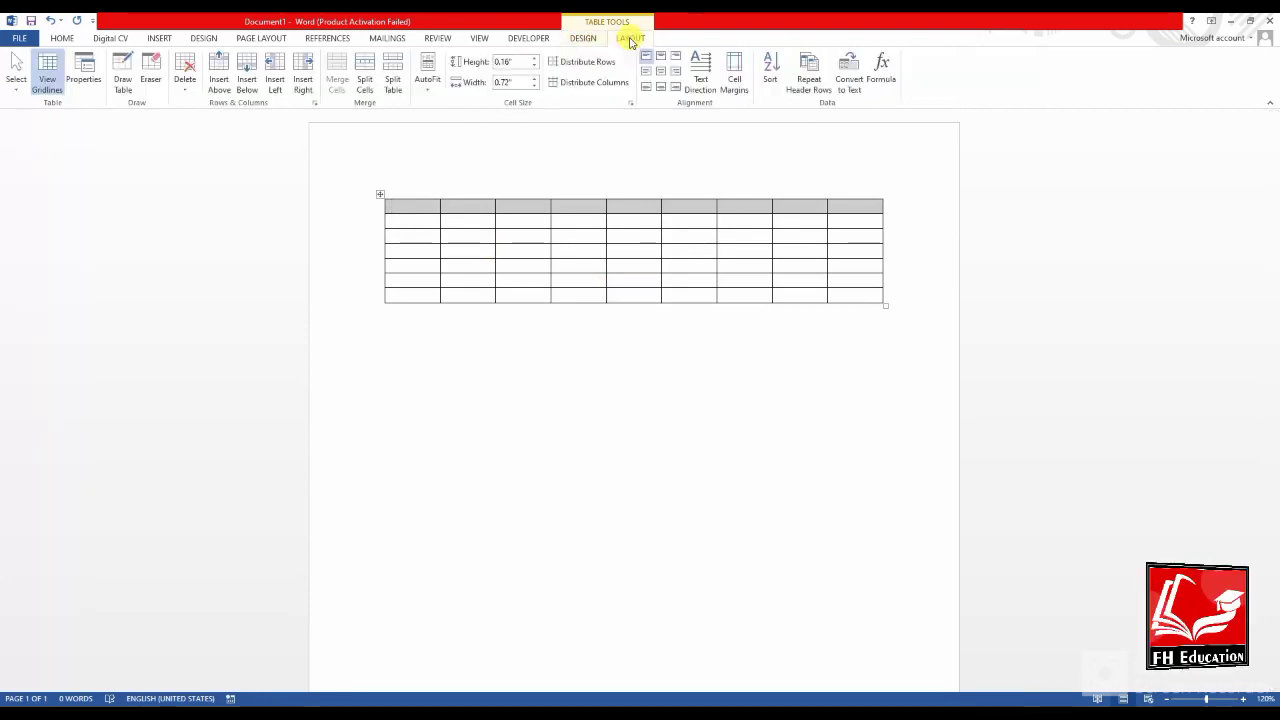
{"action": "left_click", "coordinate": [222, 91]}
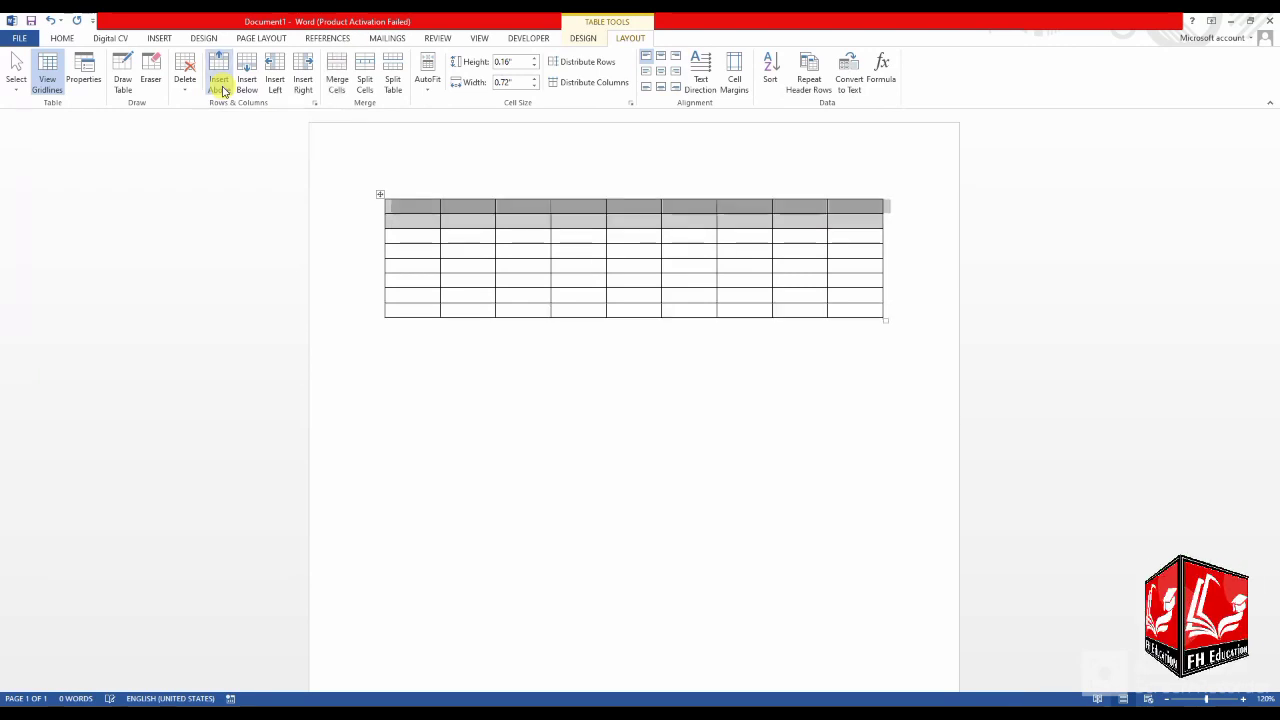
{"action": "left_click", "coordinate": [530, 283]}
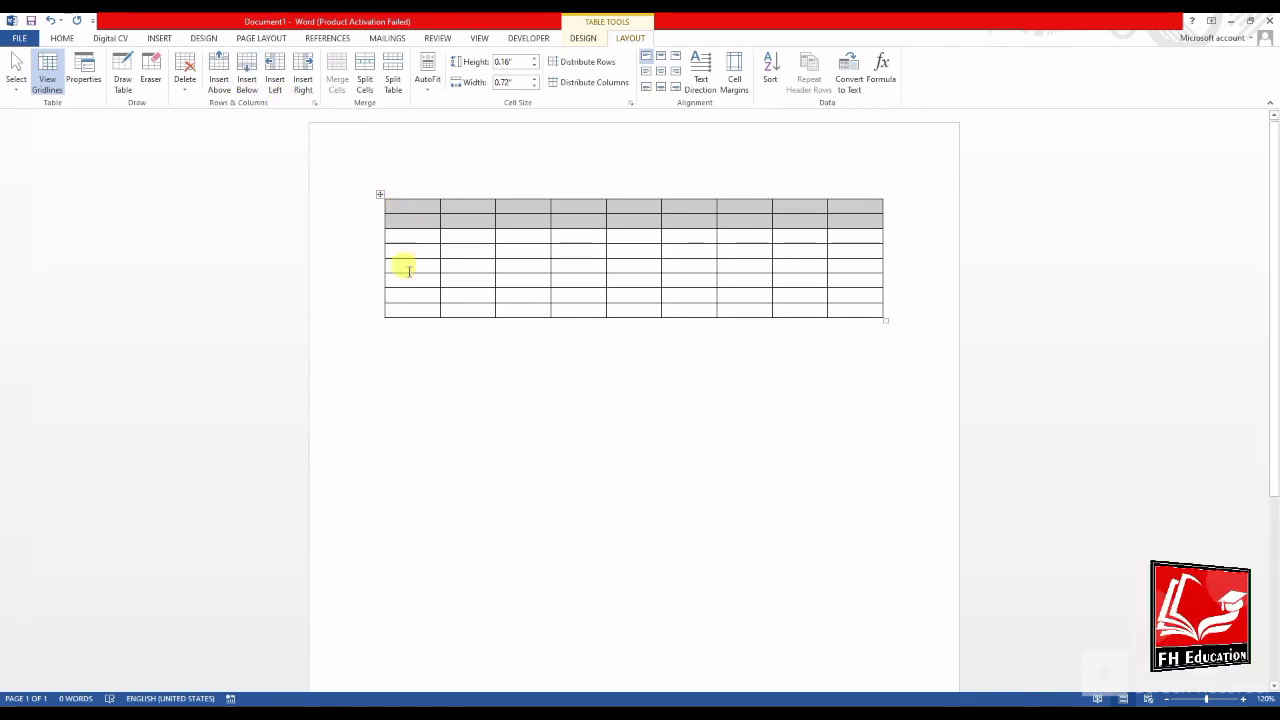
Insert a new row below the table's last row.
{"action": "left_click_drag", "start_coordinate": [424, 306], "coordinate": [880, 332]}
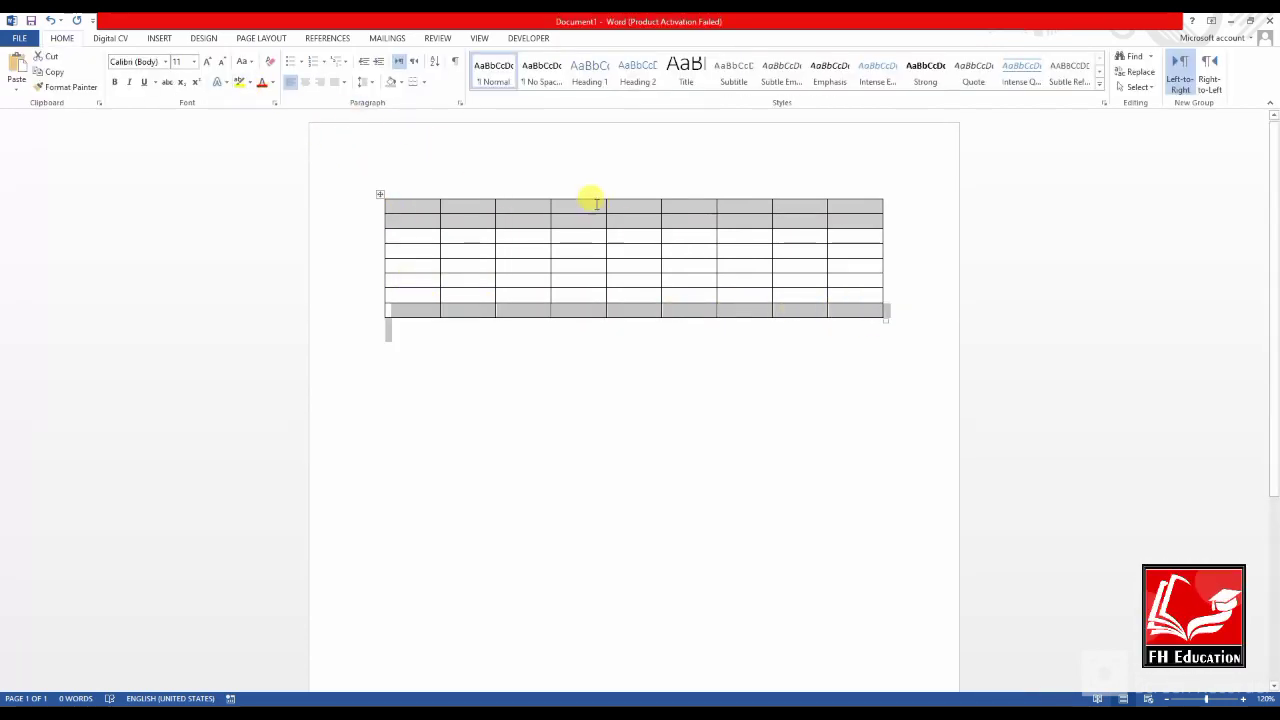
{"action": "left_click", "coordinate": [402, 307]}
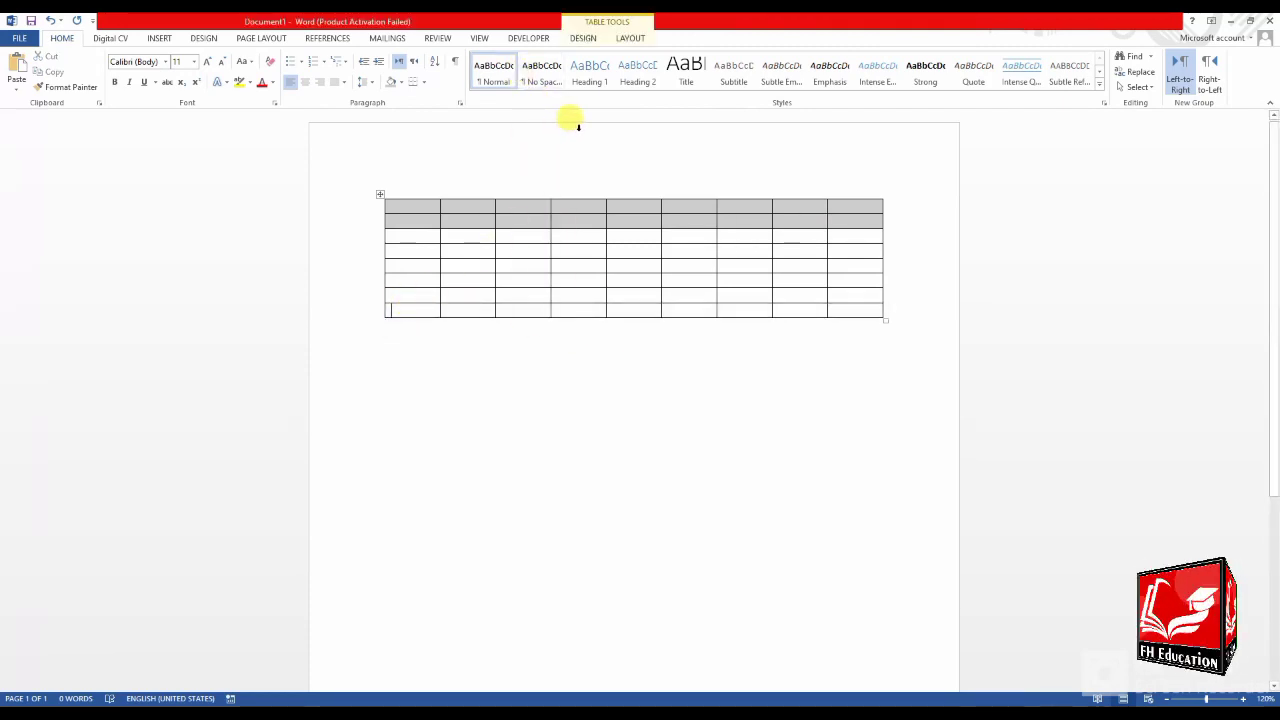
{"action": "left_click", "coordinate": [630, 38]}
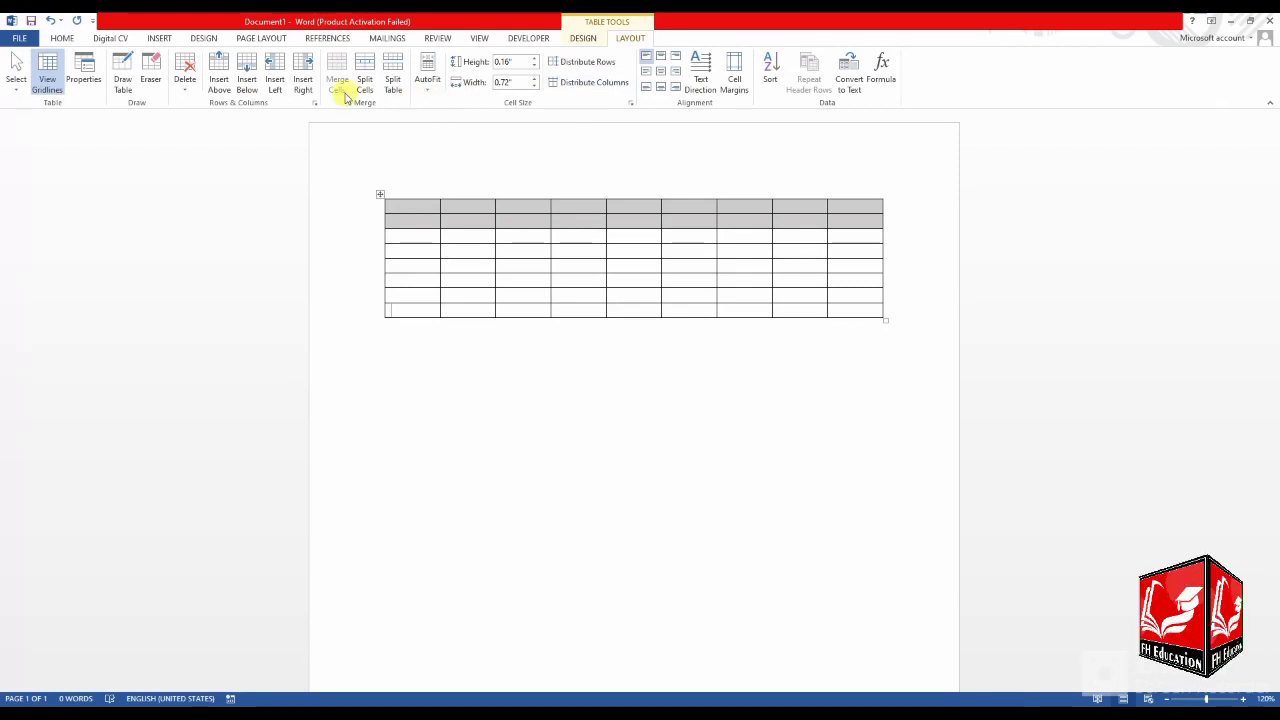
{"action": "left_click", "coordinate": [250, 85]}
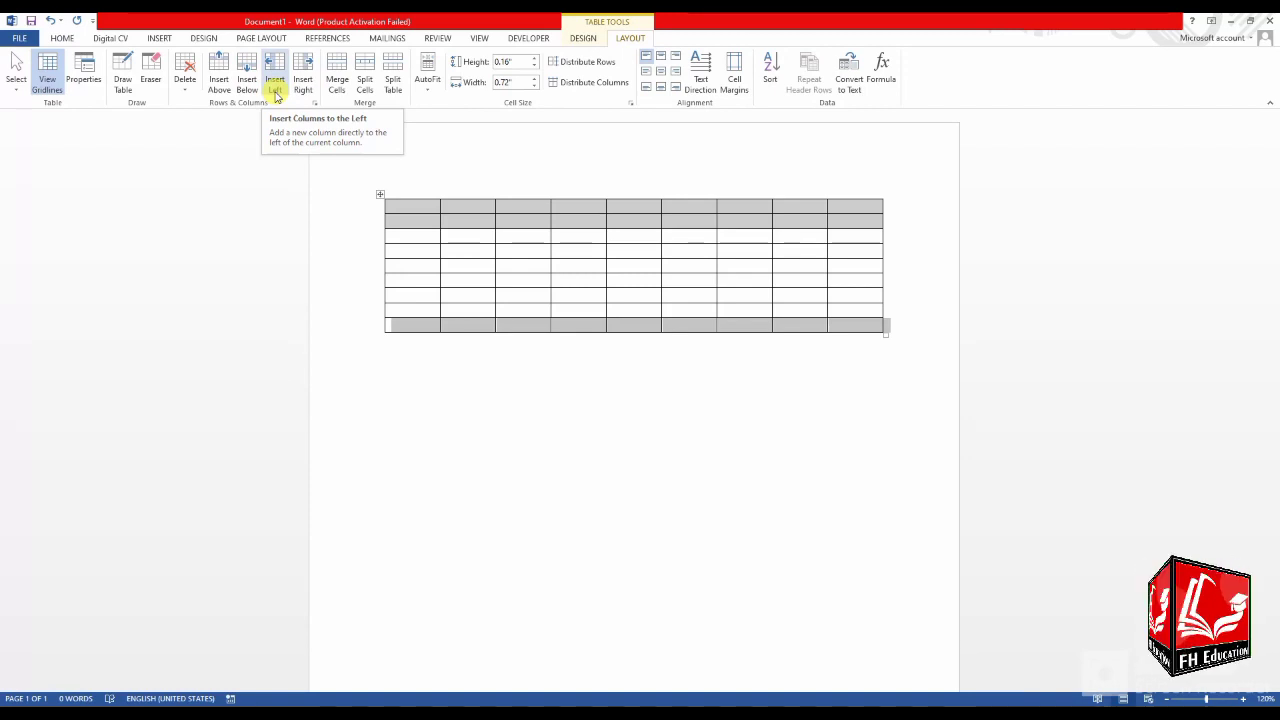
With the new last row selected, insert nine columns to its left and nine more to the right of those.
{"action": "left_click", "coordinate": [275, 88]}
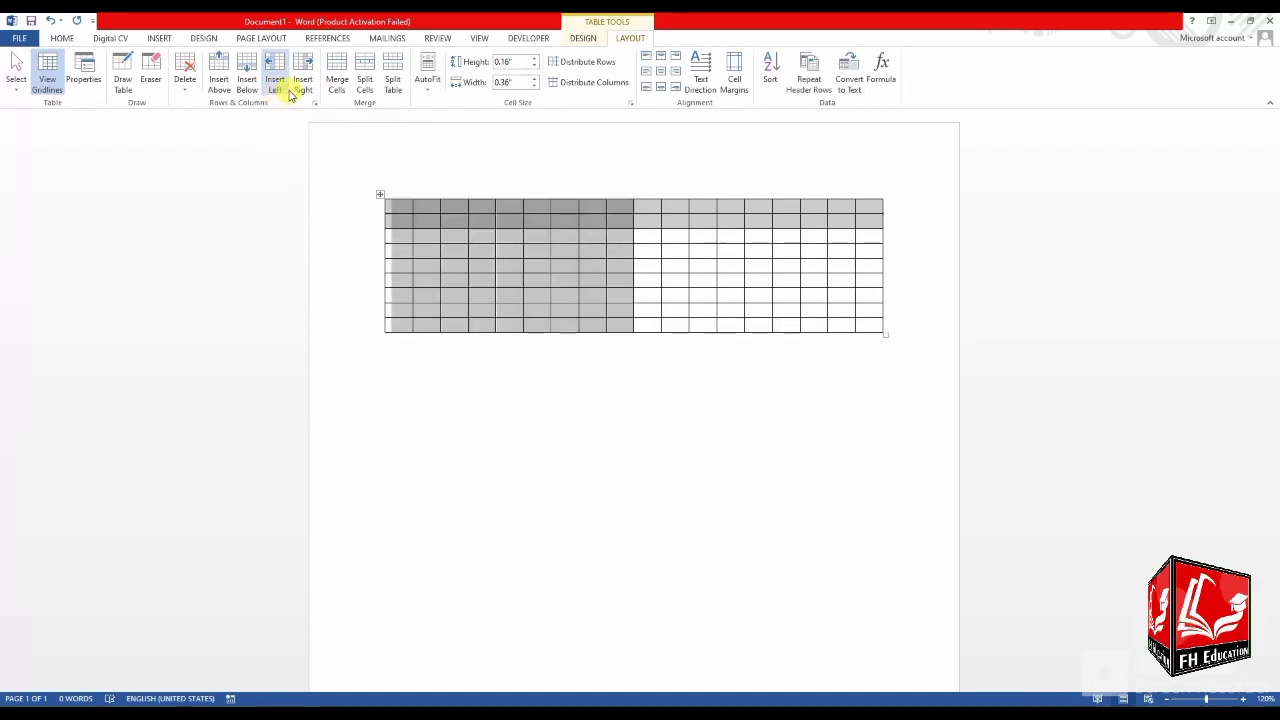
{"action": "left_click", "coordinate": [300, 90]}
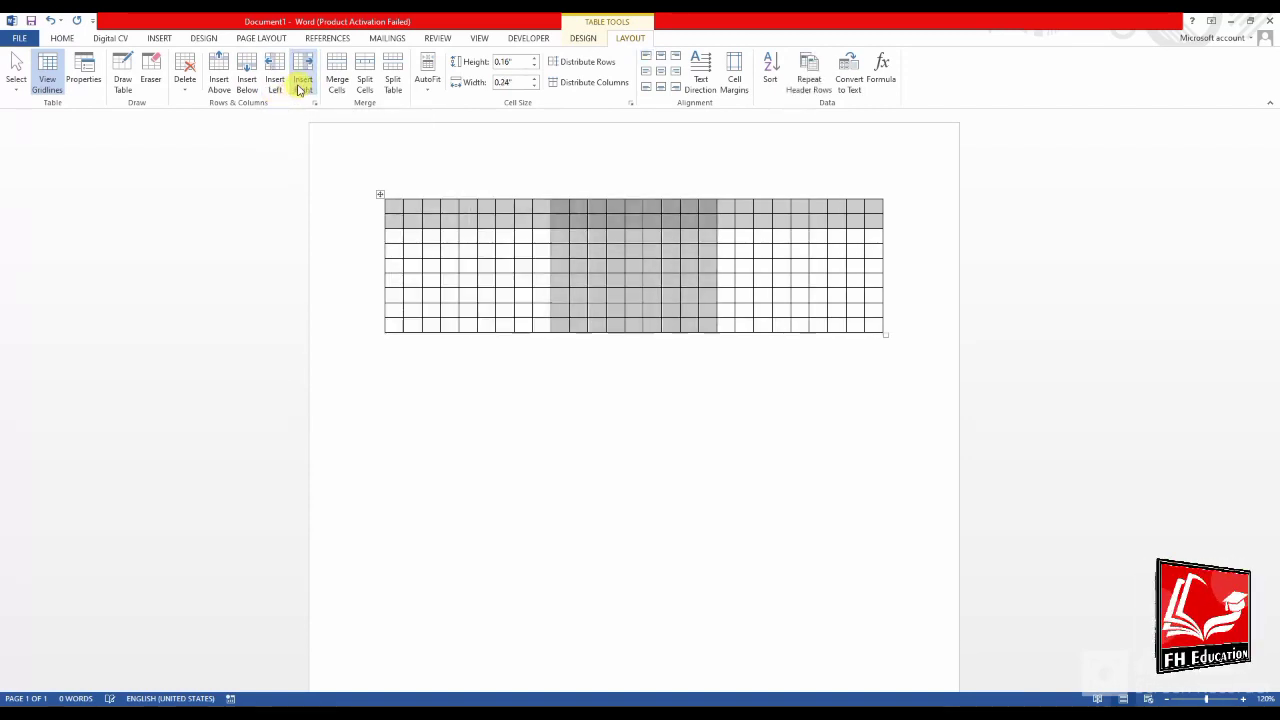
{"action": "left_click", "coordinate": [596, 362]}
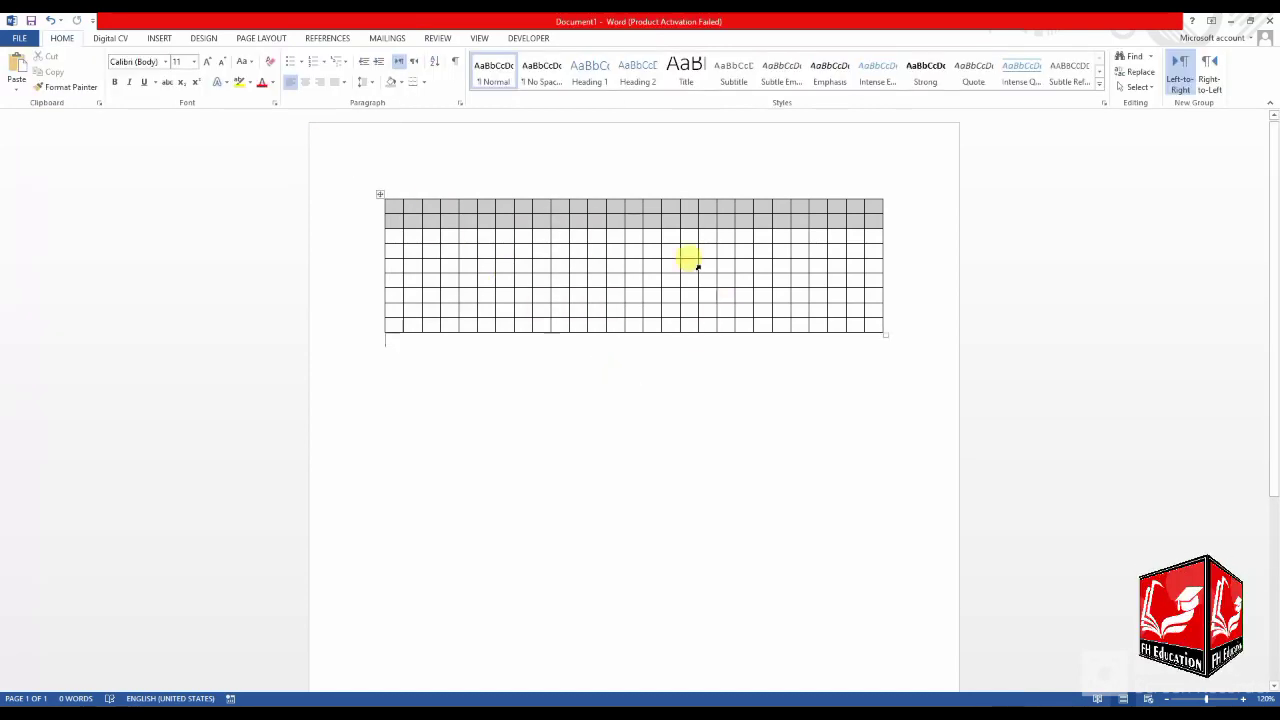
Set the width of the table's fourth column to 1.1".
{"action": "left_click", "coordinate": [505, 314]}
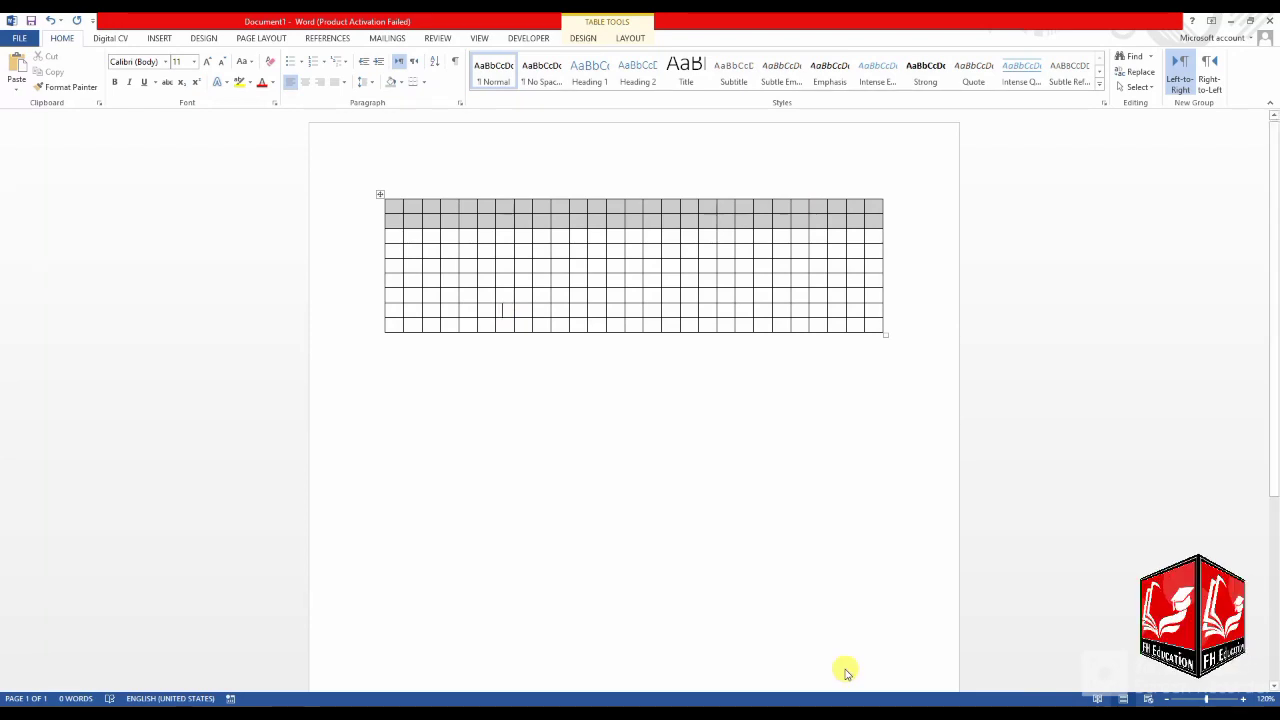
{"action": "left_click", "coordinate": [676, 424]}
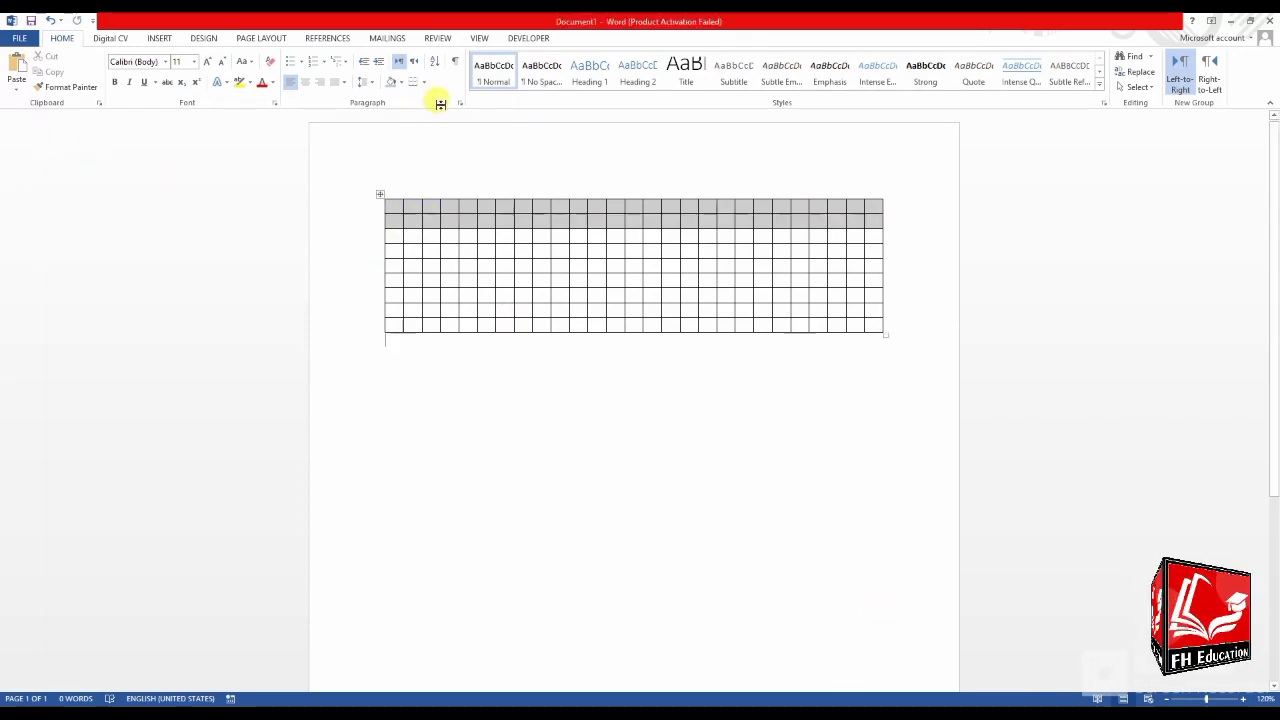
{"action": "left_click", "coordinate": [460, 323]}
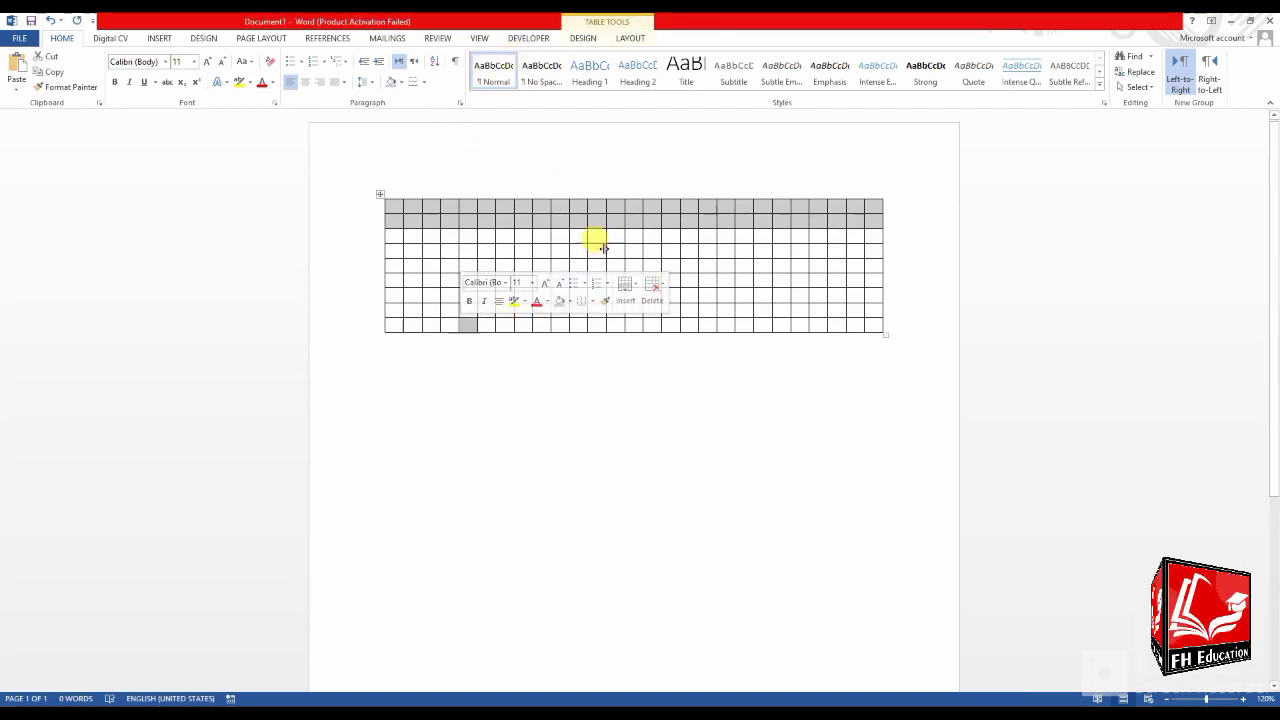
{"action": "left_click", "coordinate": [628, 40]}
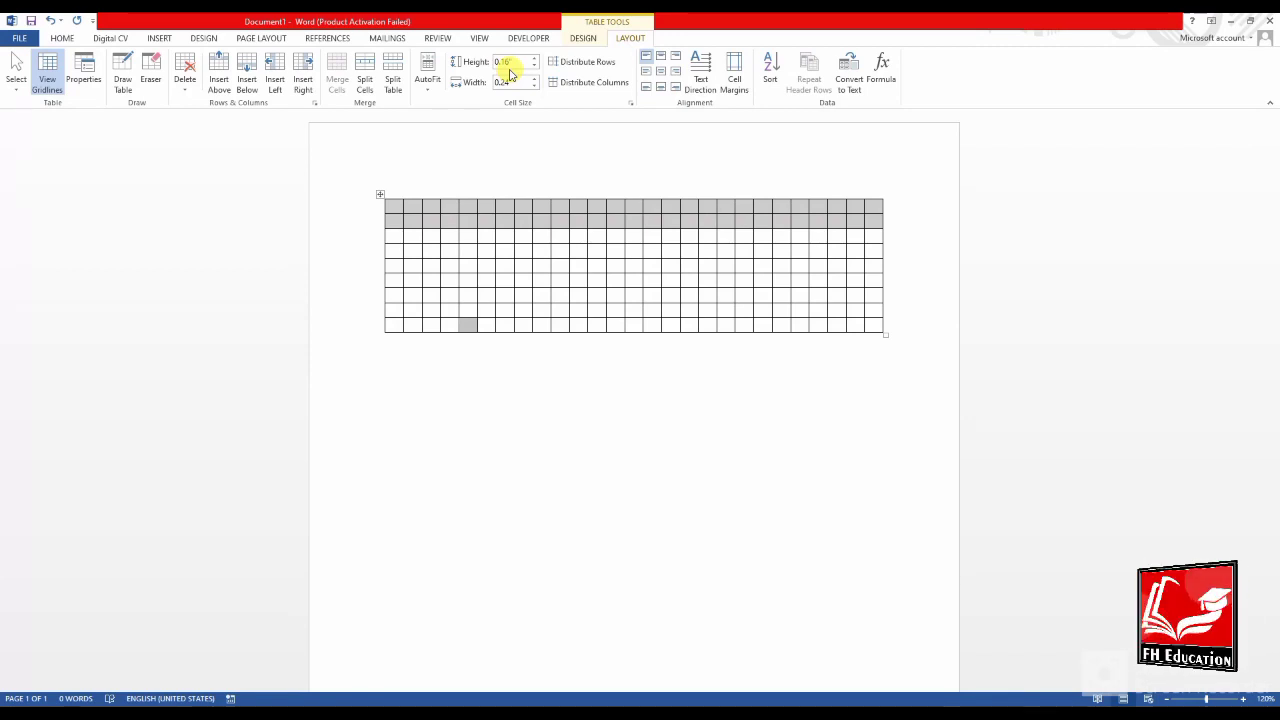
{"action": "left_click", "coordinate": [577, 294]}
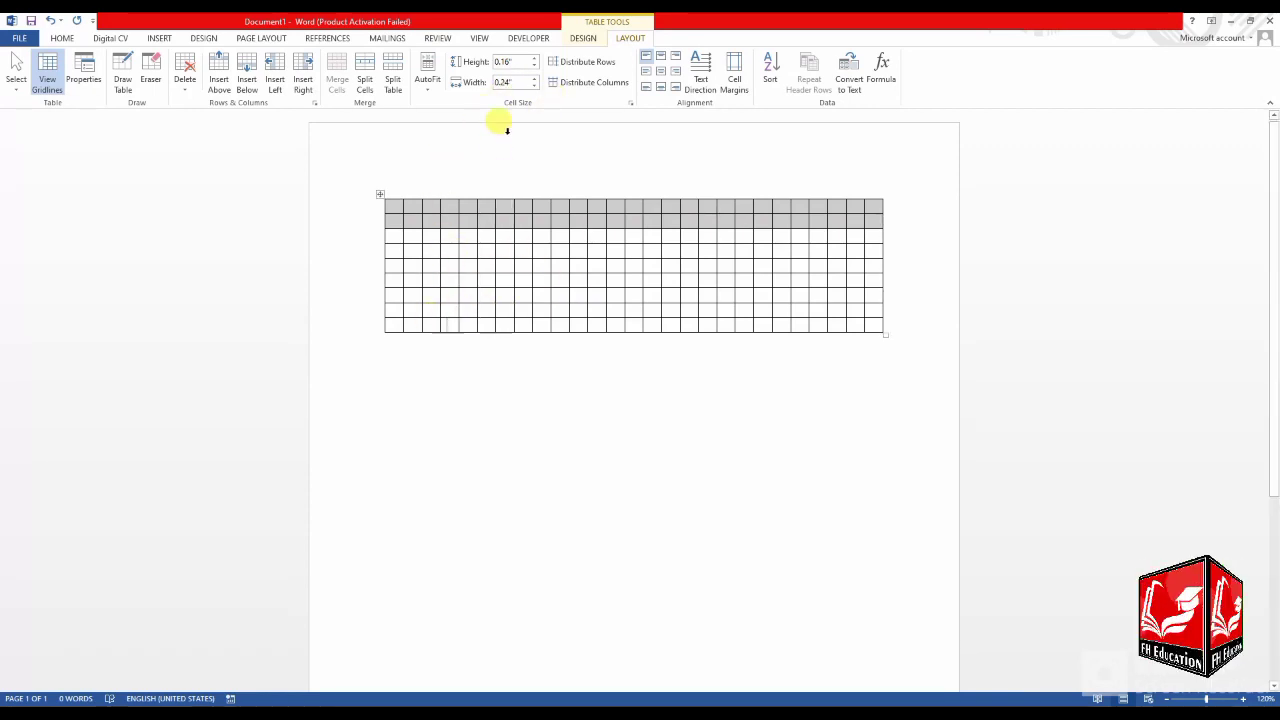
{"action": "left_click", "coordinate": [536, 80]}
{"action": "left_click", "coordinate": [536, 81]}
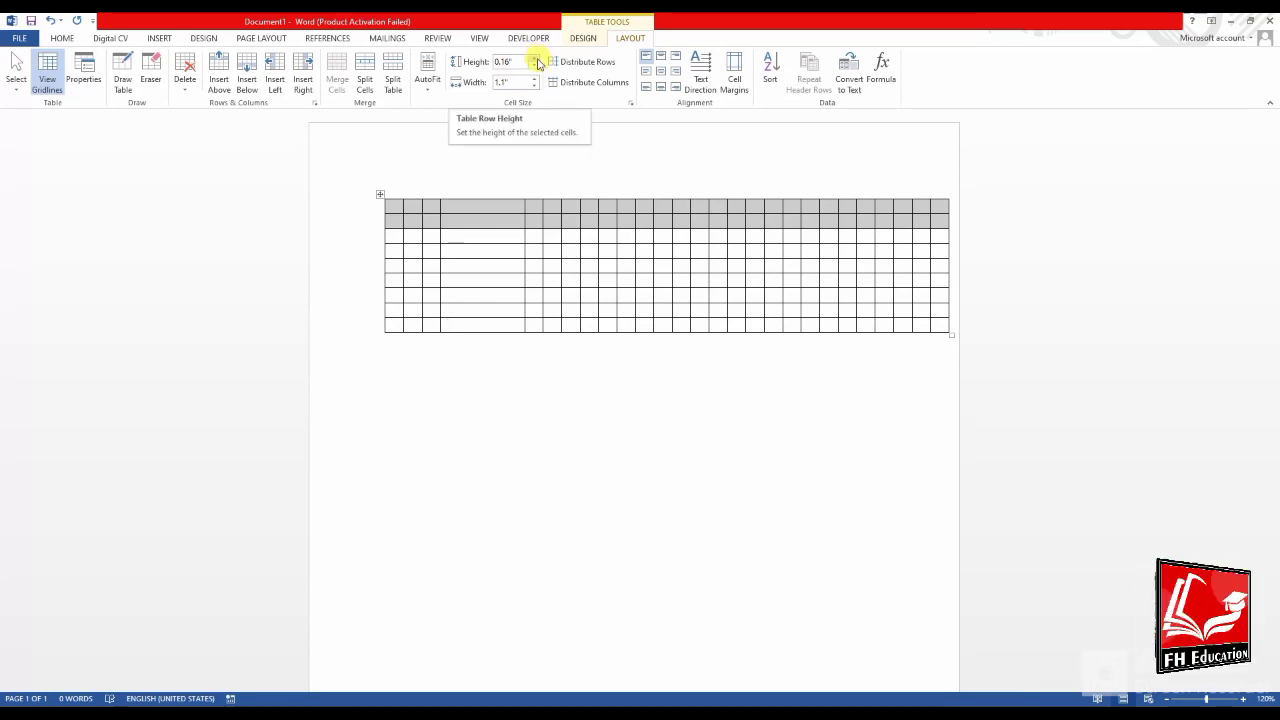
Set the height of the table's last row to 0.8".
{"action": "left_click", "coordinate": [537, 62]}
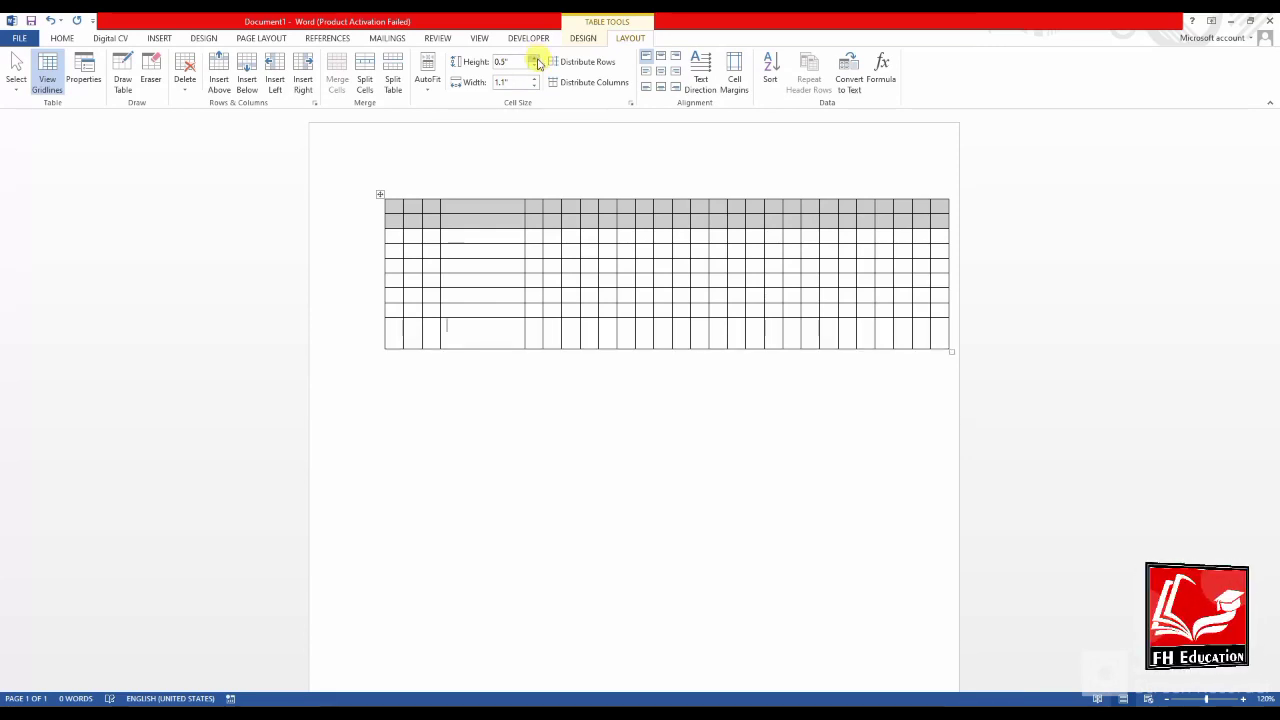
{"action": "left_click", "coordinate": [537, 62]}
{"action": "left_click", "coordinate": [537, 62]}
{"action": "left_click", "coordinate": [537, 62]}
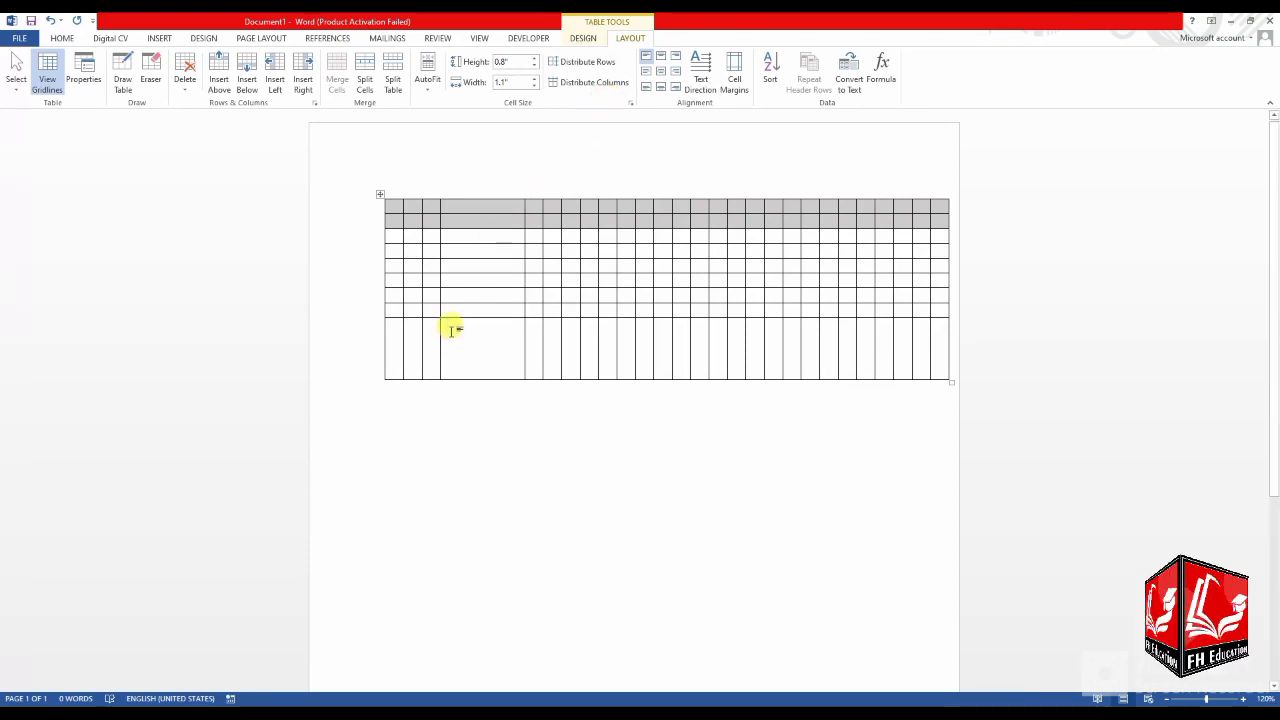
Distribute the heights of the table's last three rows evenly.
{"action": "left_click_drag", "start_coordinate": [394, 293], "coordinate": [931, 346]}
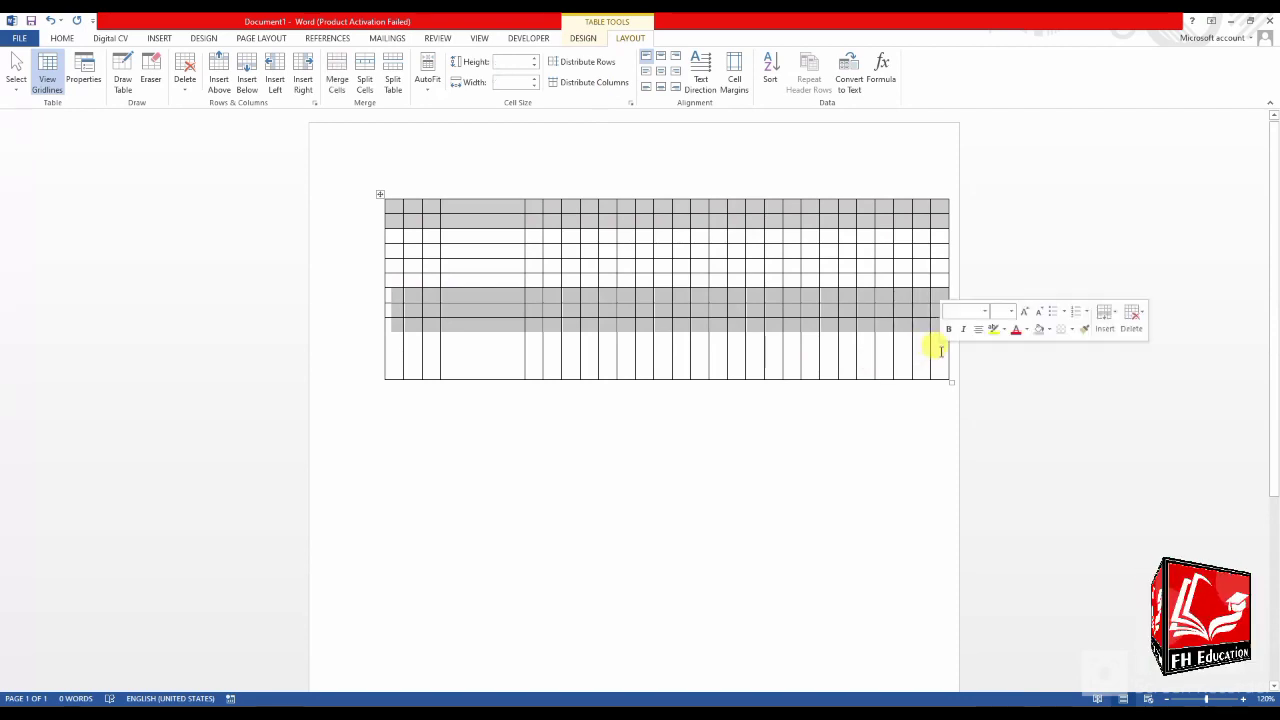
{"action": "left_click", "coordinate": [580, 65]}
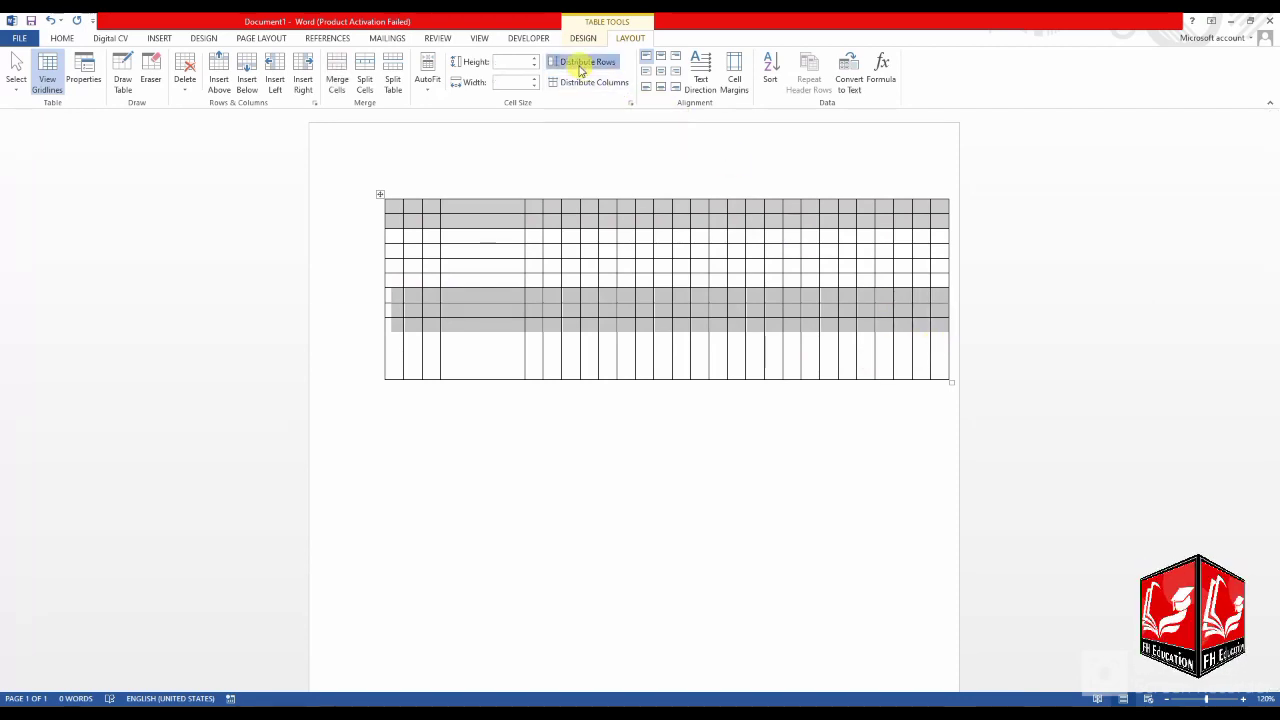
{"action": "left_click", "coordinate": [600, 388]}
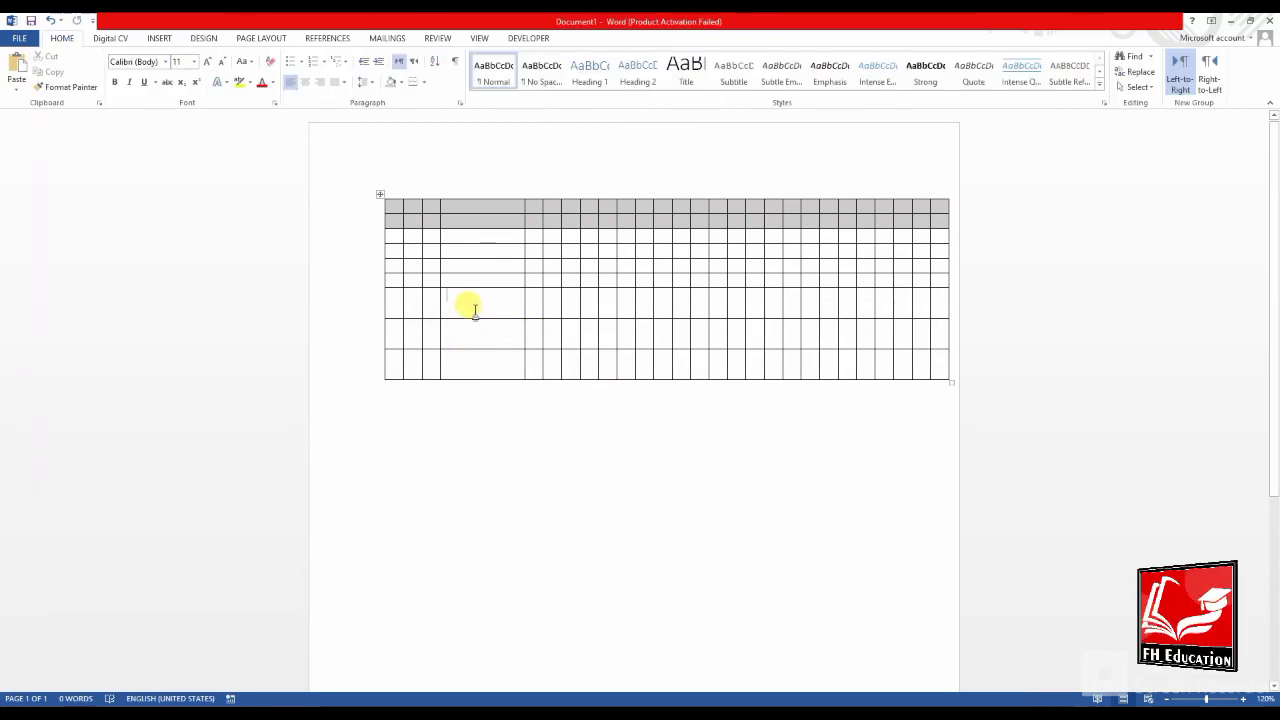
Distribute the column widths evenly across the table's last three rows.
{"action": "left_click_drag", "start_coordinate": [396, 302], "coordinate": [943, 366]}
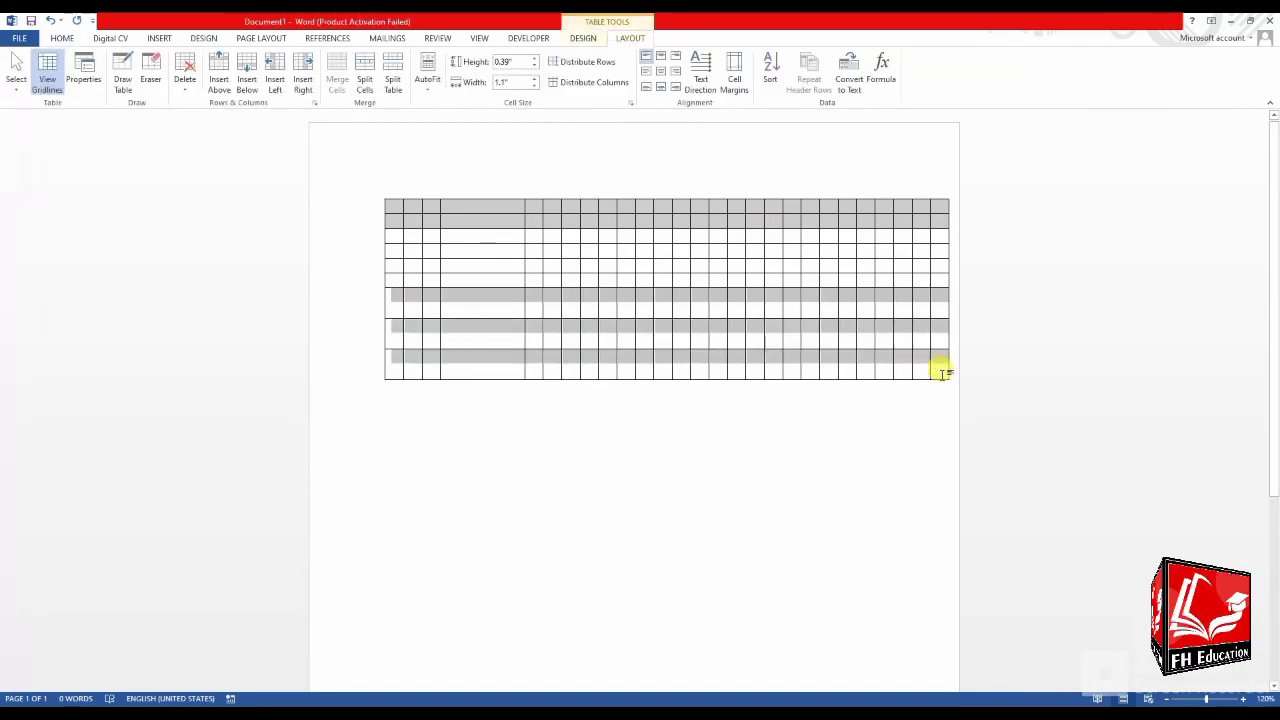
{"action": "left_click", "coordinate": [576, 86]}
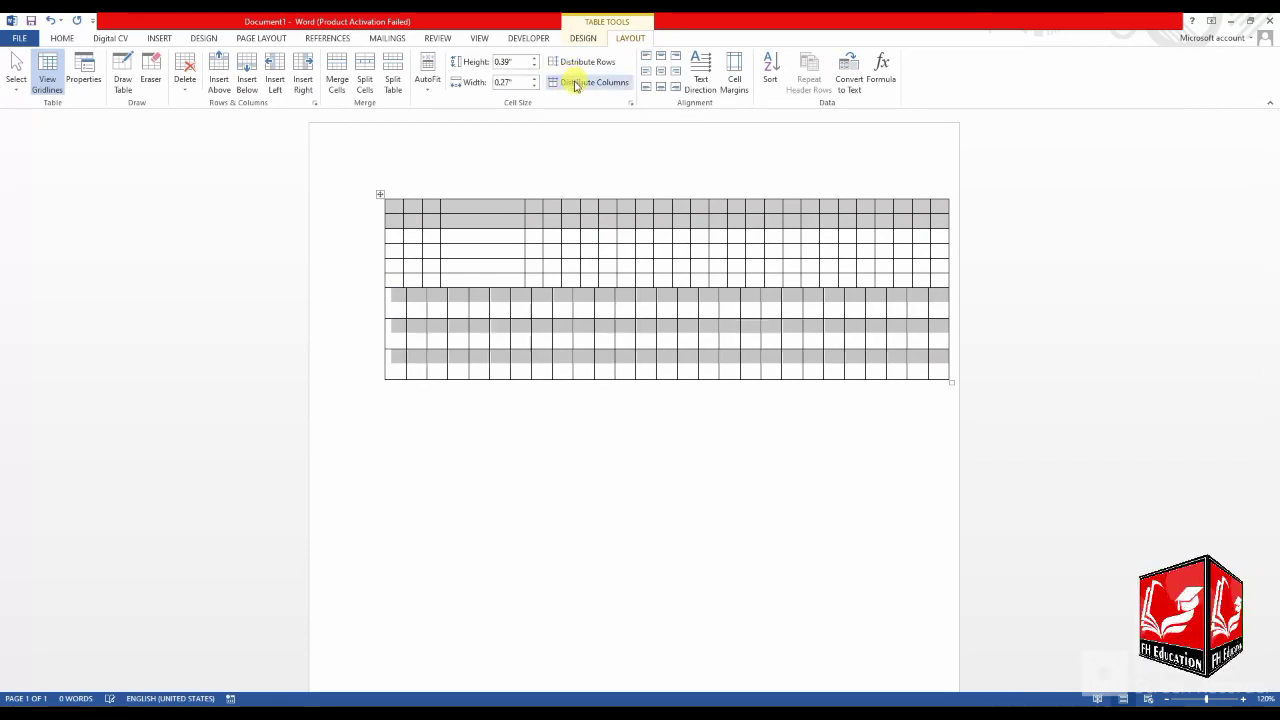
{"action": "left_click", "coordinate": [610, 404]}
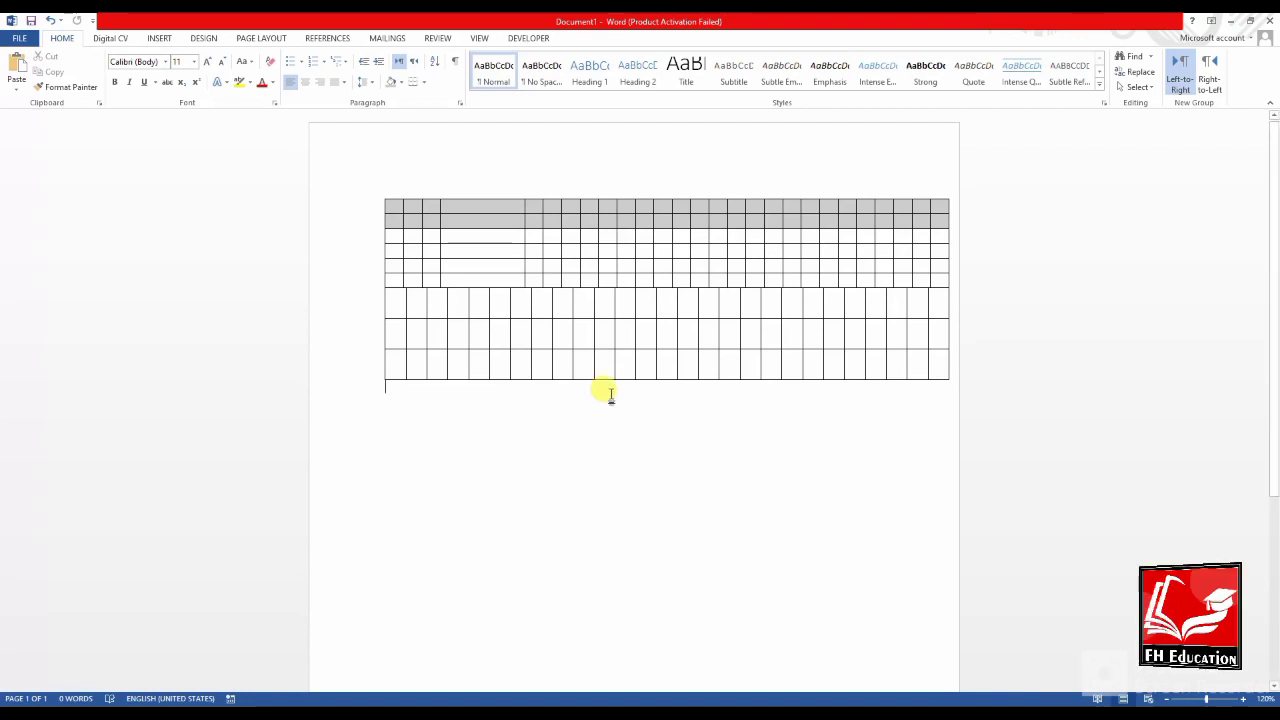
{"action": "left_click", "coordinate": [560, 292]}
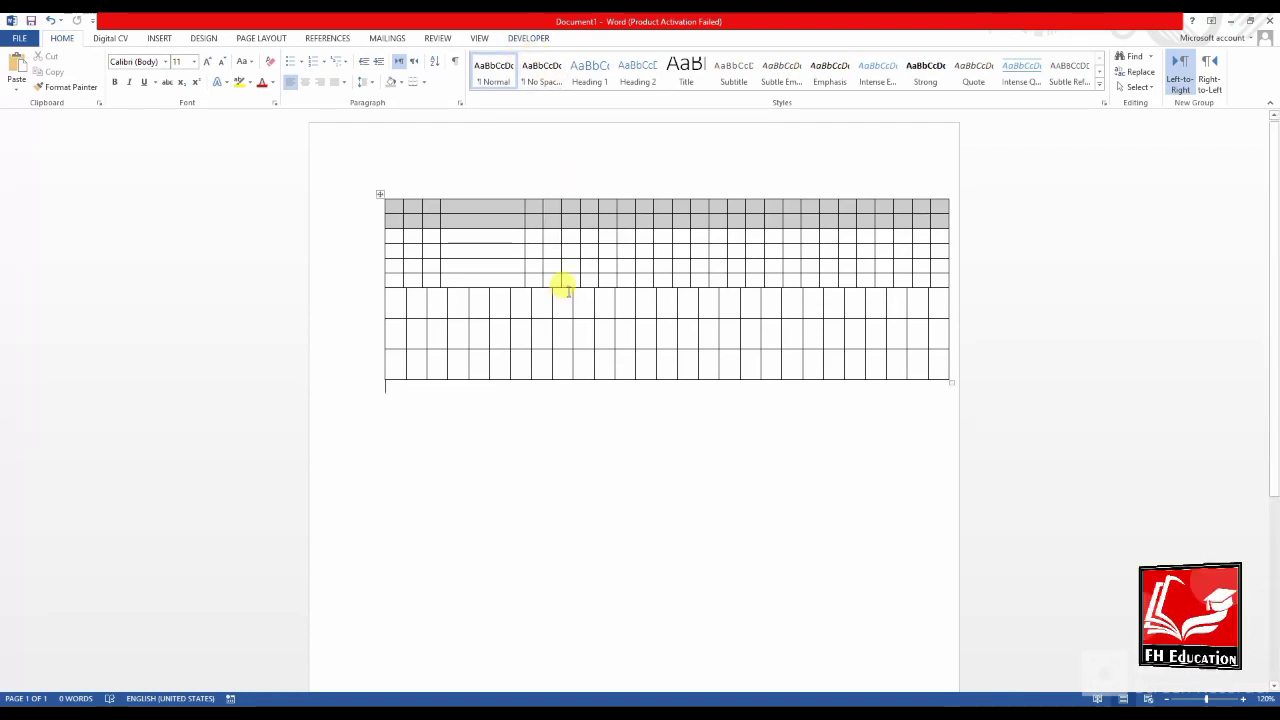
{"action": "left_click", "coordinate": [630, 38]}
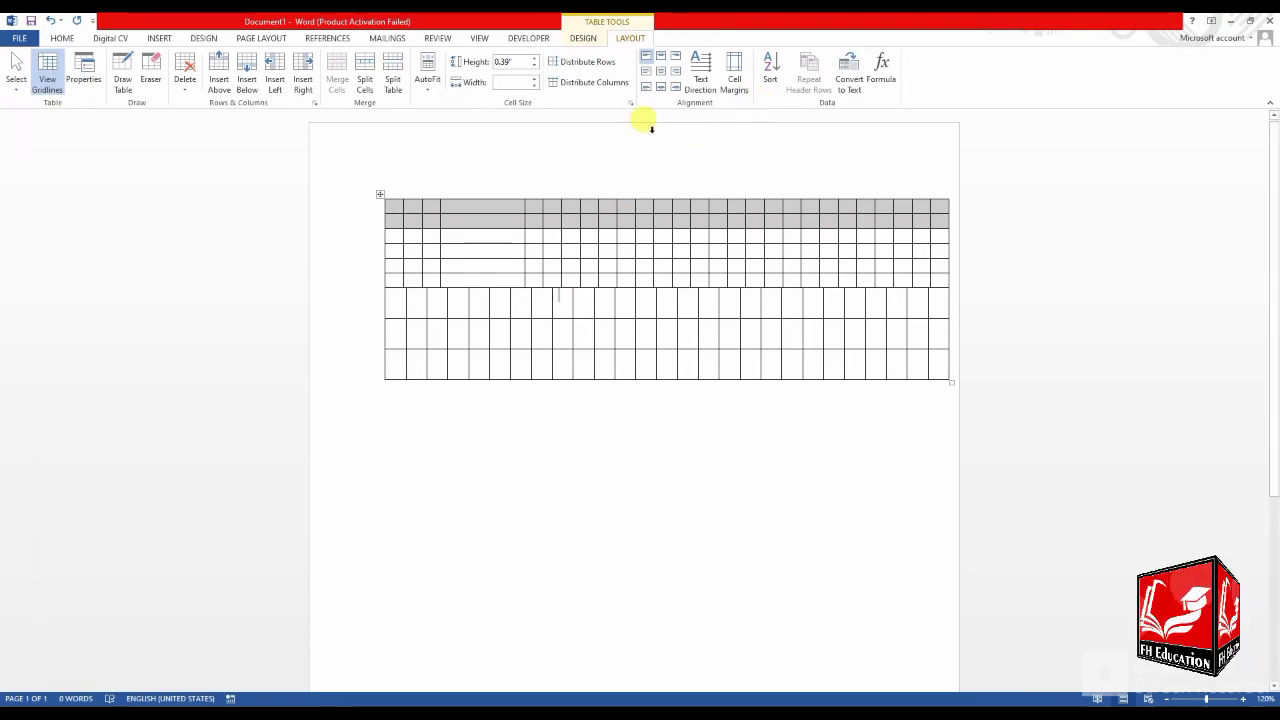
{"action": "left_click", "coordinate": [638, 285]}
{"action": "left_click", "coordinate": [596, 334]}
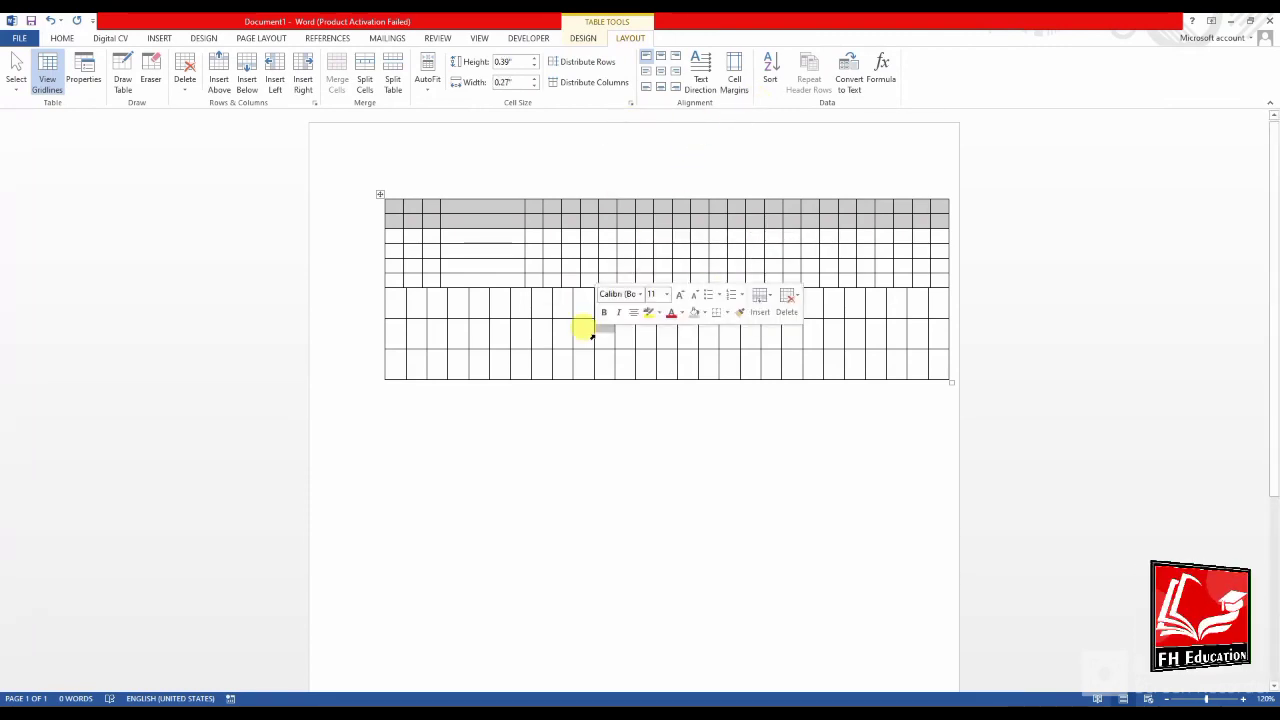
Delete the entire table to leave the document blank.
{"action": "left_click", "coordinate": [541, 459]}
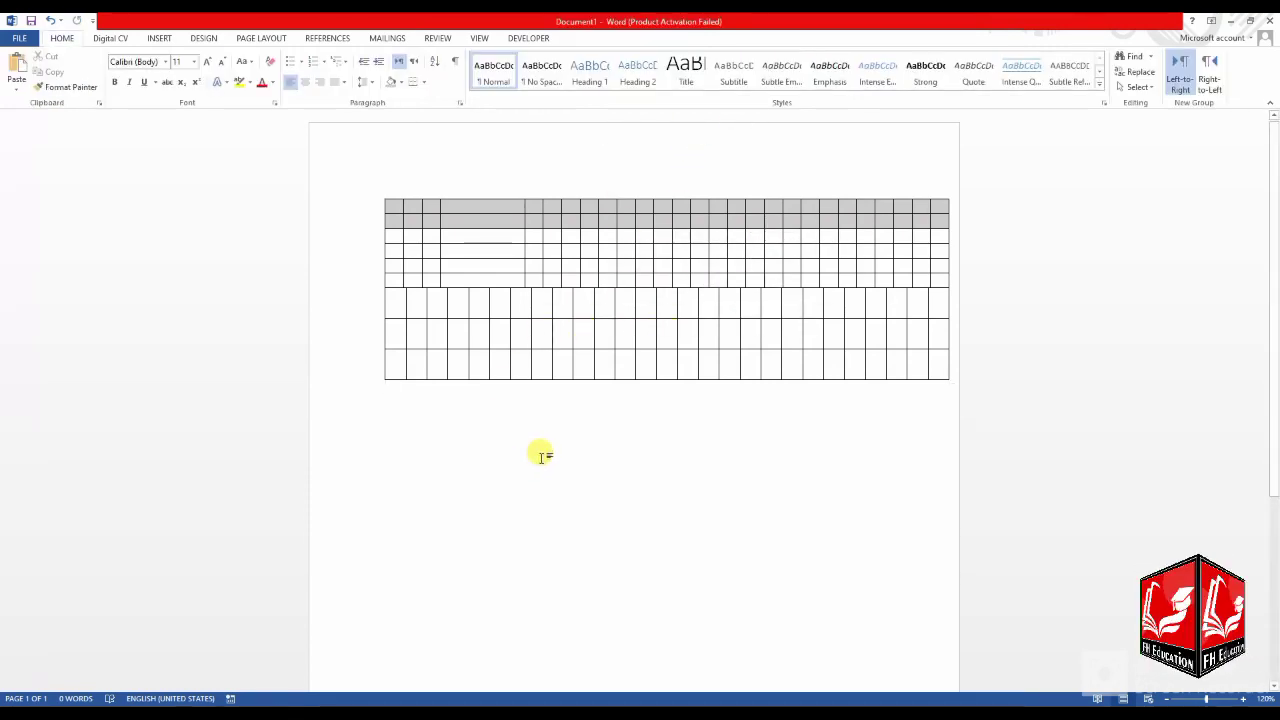
{"action": "key", "text": "ctrl+a"}
{"action": "key", "text": "Delete"}
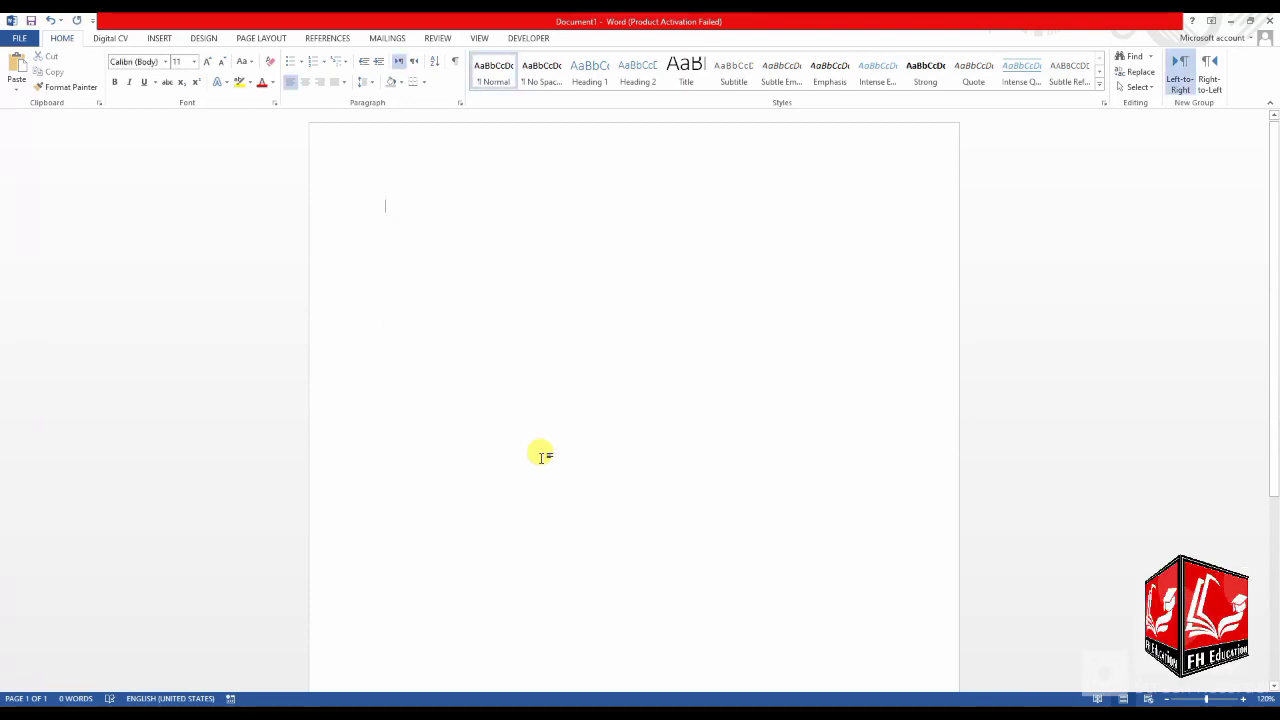
Insert a new table with six columns and six rows at the start of the blank page.
{"action": "left_click", "coordinate": [163, 39]}
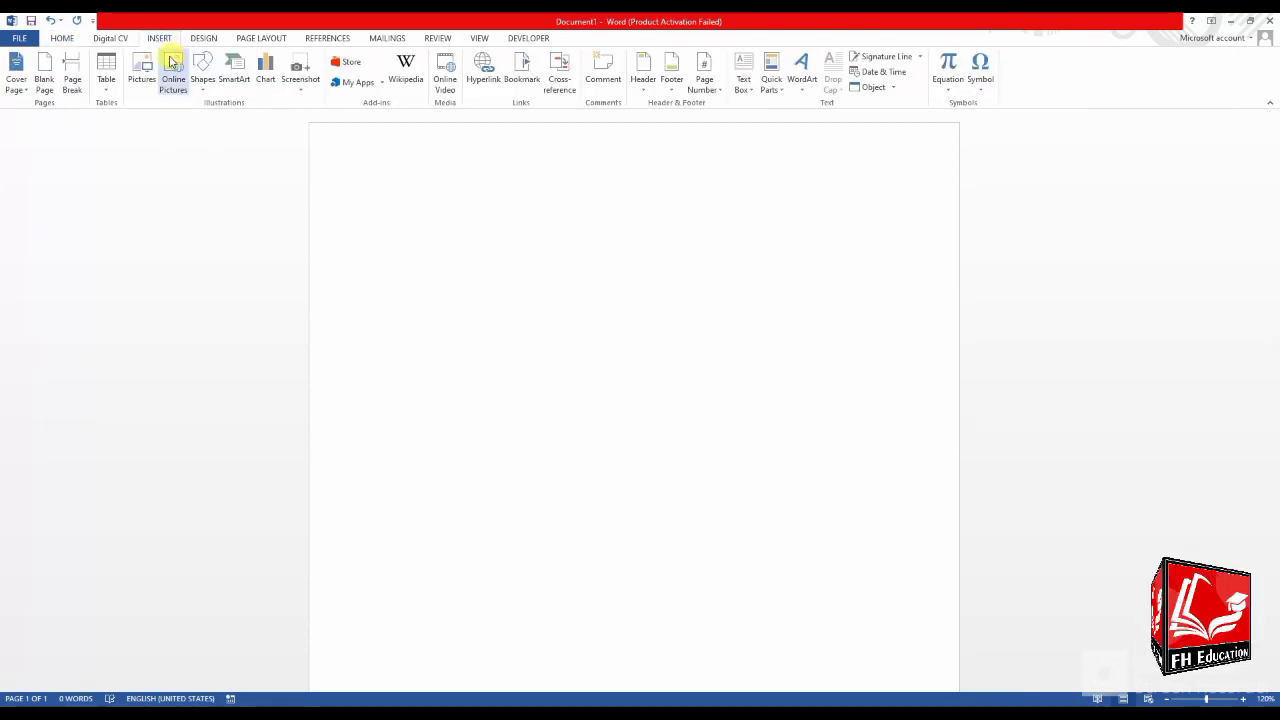
{"action": "left_click", "coordinate": [104, 80]}
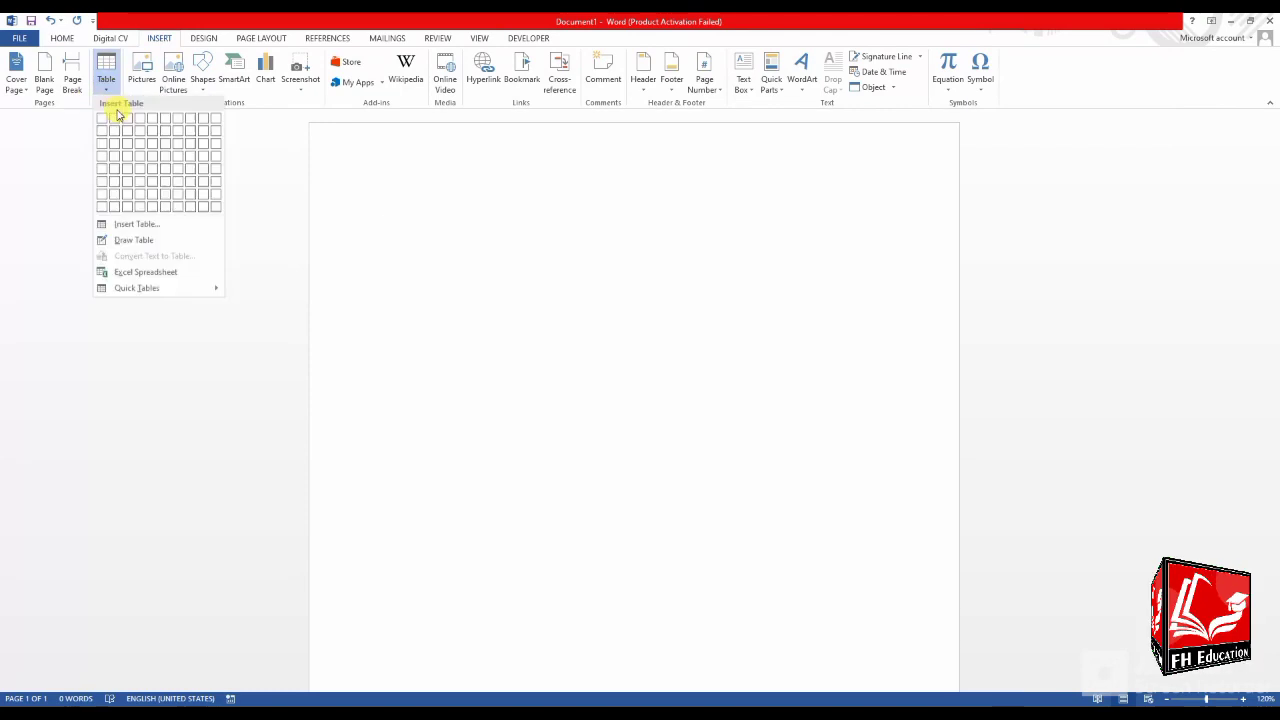
{"action": "left_click", "coordinate": [168, 180]}
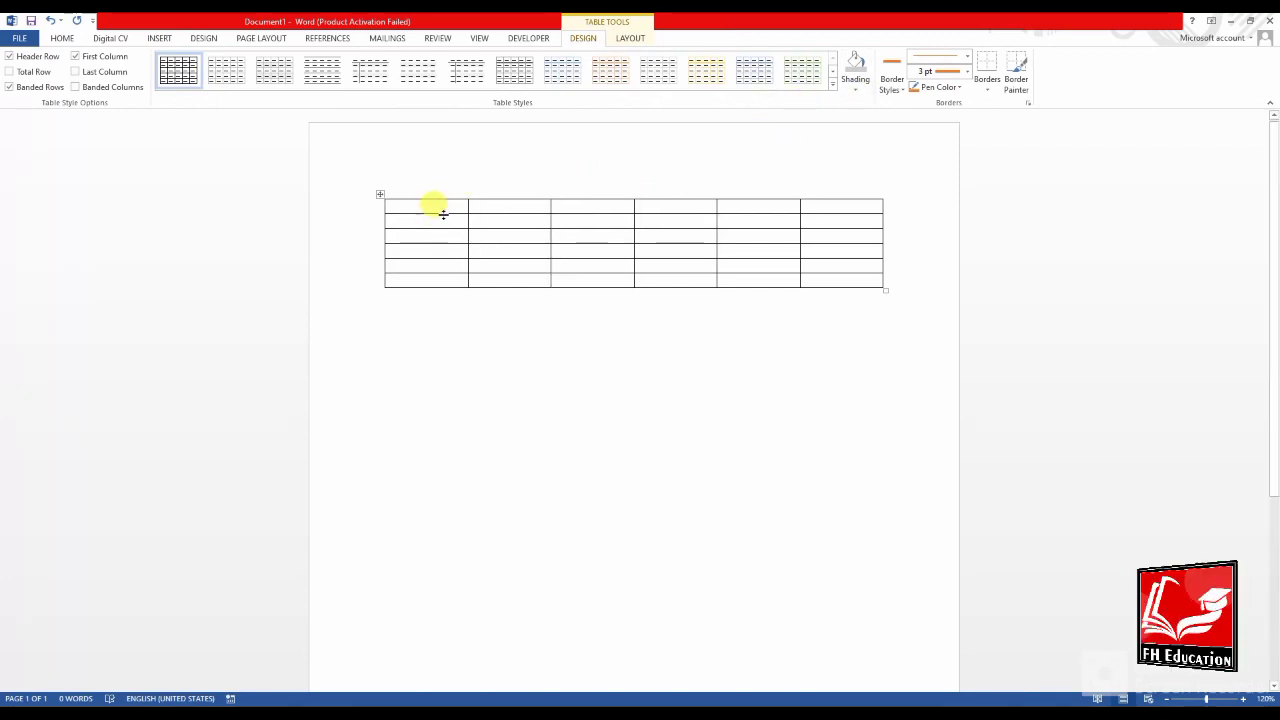
Increase the first row's height to about 0.49" and make the fourth row similarly taller by moving their lower borders.
{"action": "left_click_drag", "start_coordinate": [443, 213], "coordinate": [448, 238]}
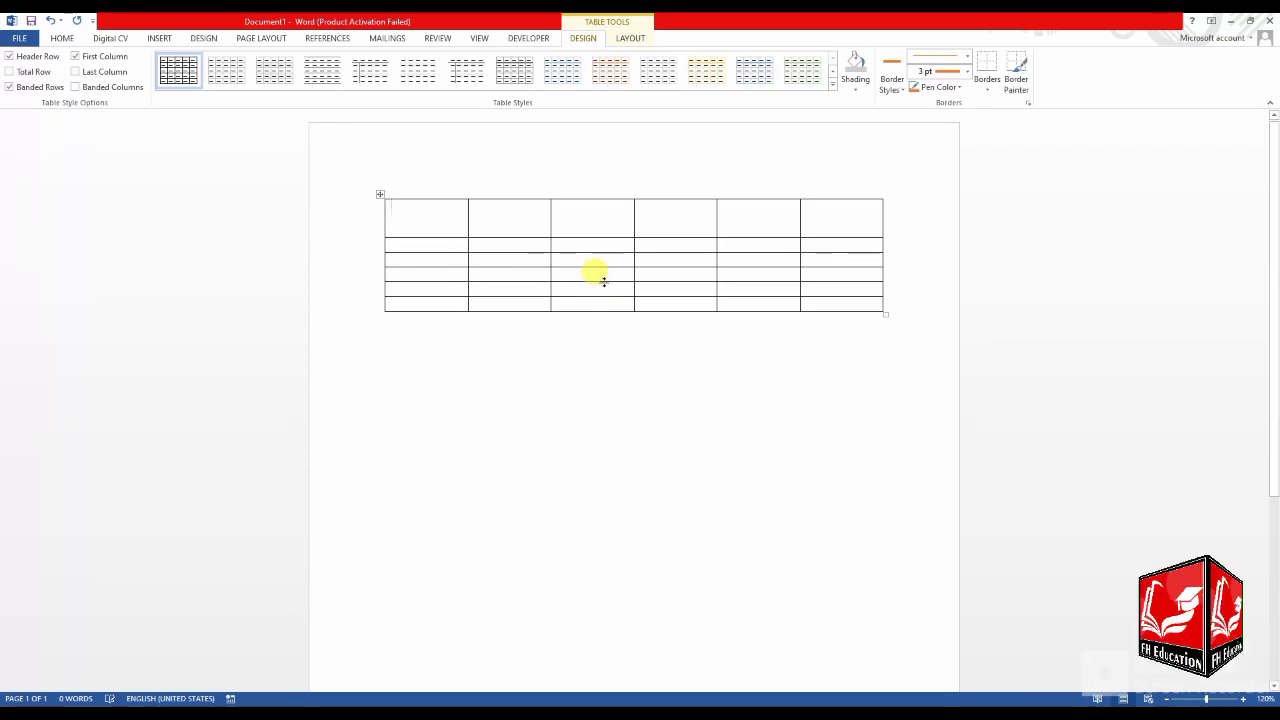
{"action": "left_click_drag", "start_coordinate": [603, 282], "coordinate": [609, 306]}
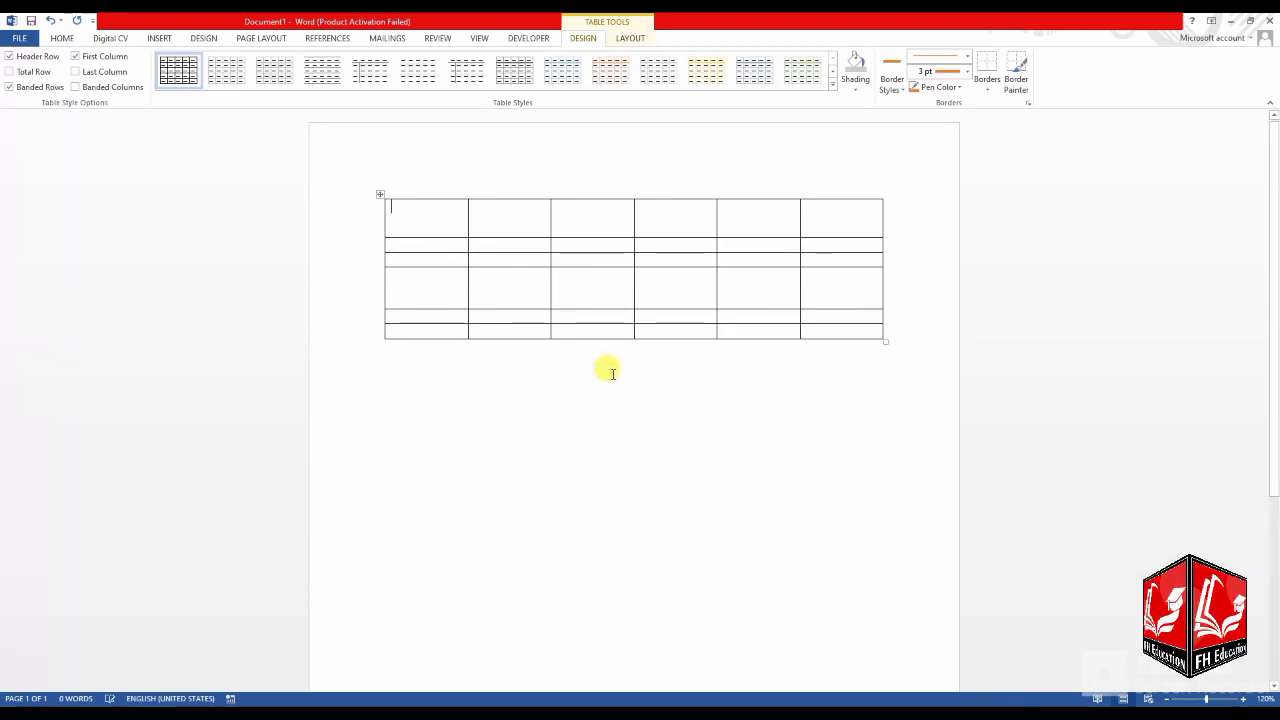
{"action": "left_click", "coordinate": [482, 222]}
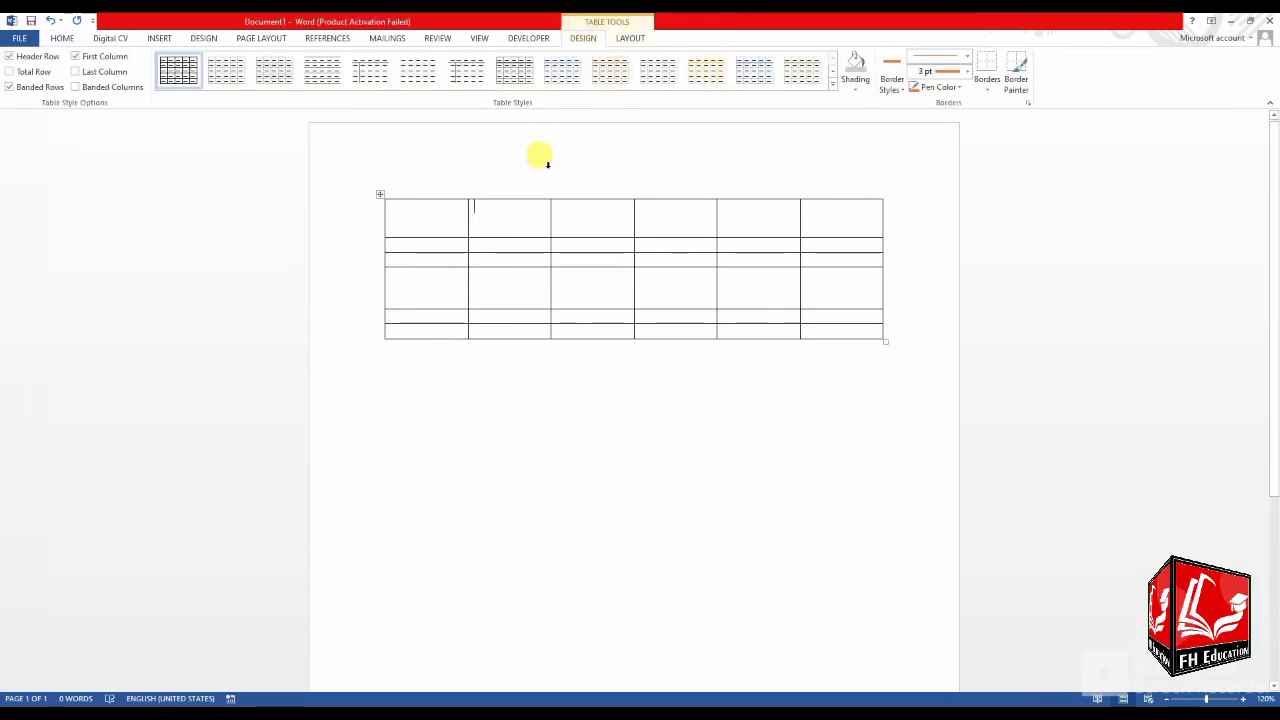
Enter the heading "Product Name" in the first cell of the table.
{"action": "left_click", "coordinate": [630, 38]}
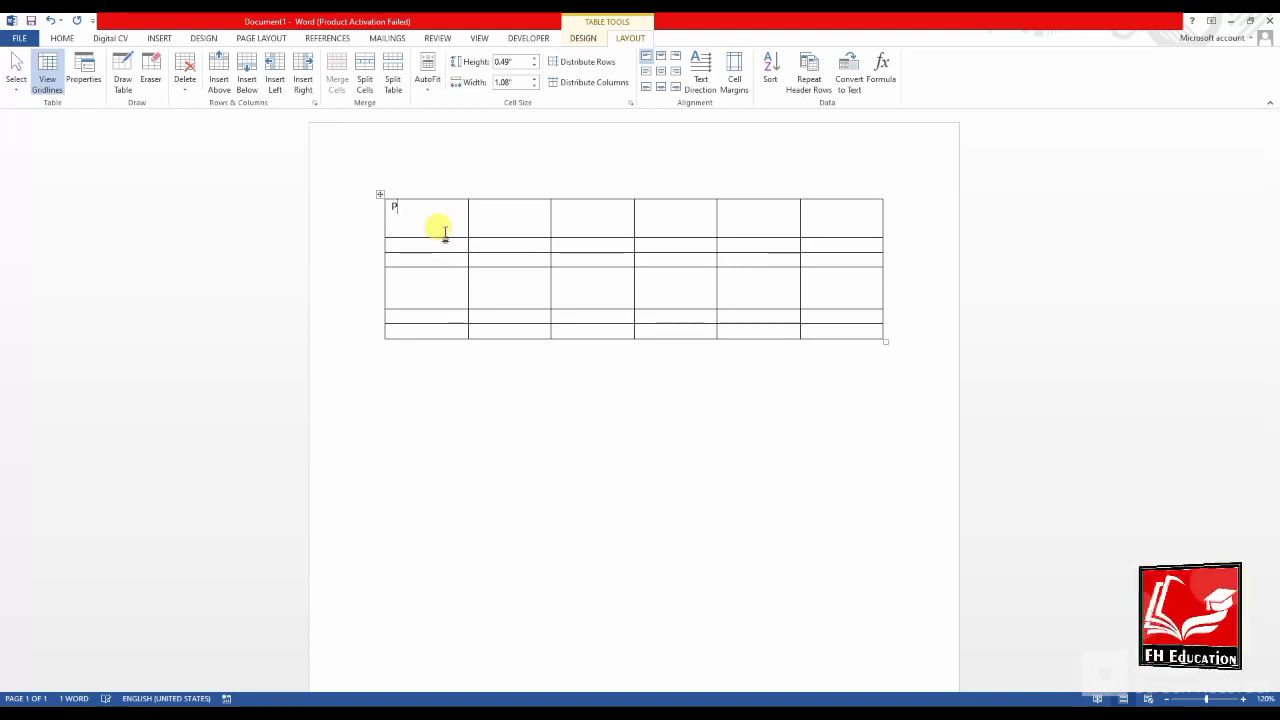
{"action": "type", "text": "Produc"}
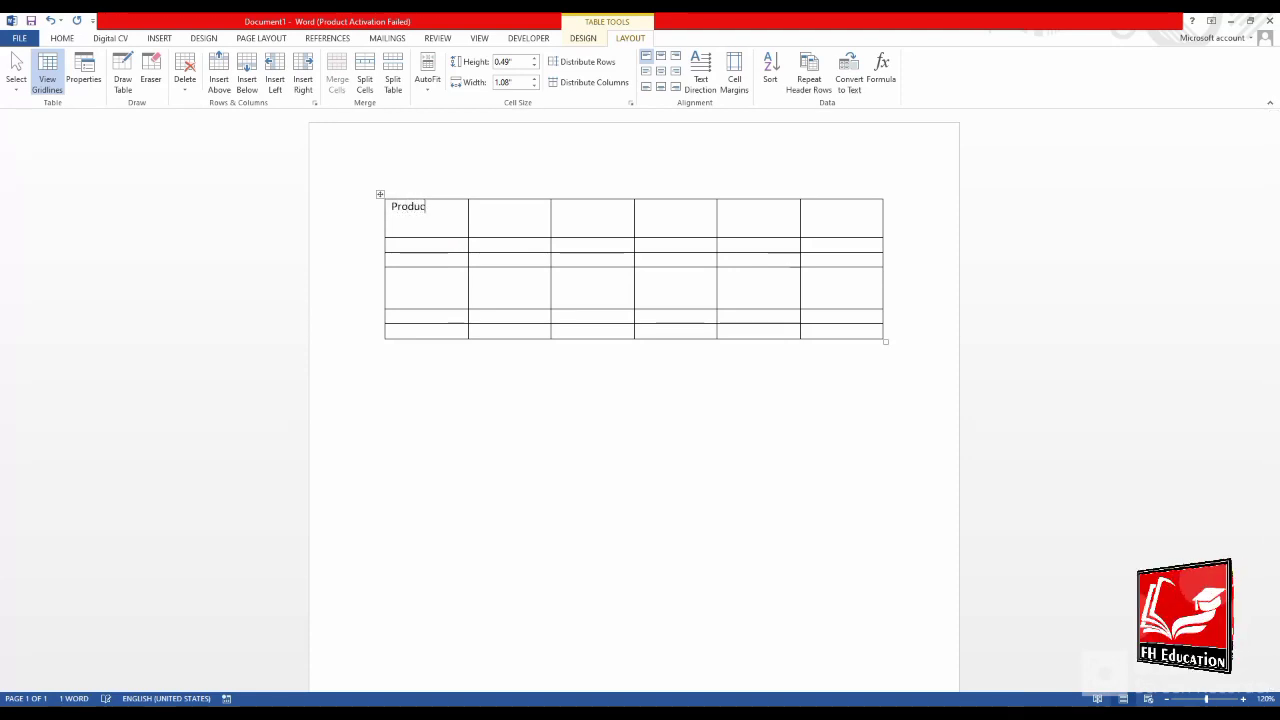
{"action": "type", "text": "t Nam"}
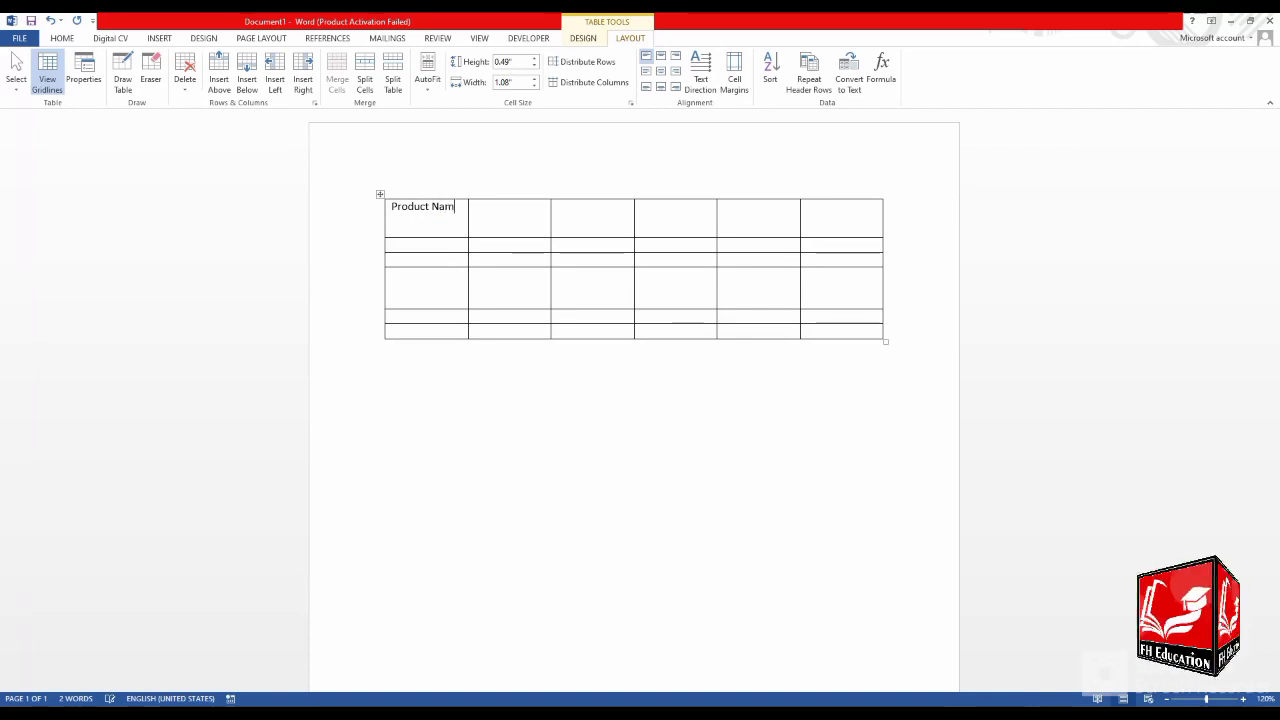
{"action": "type", "text": "e"}
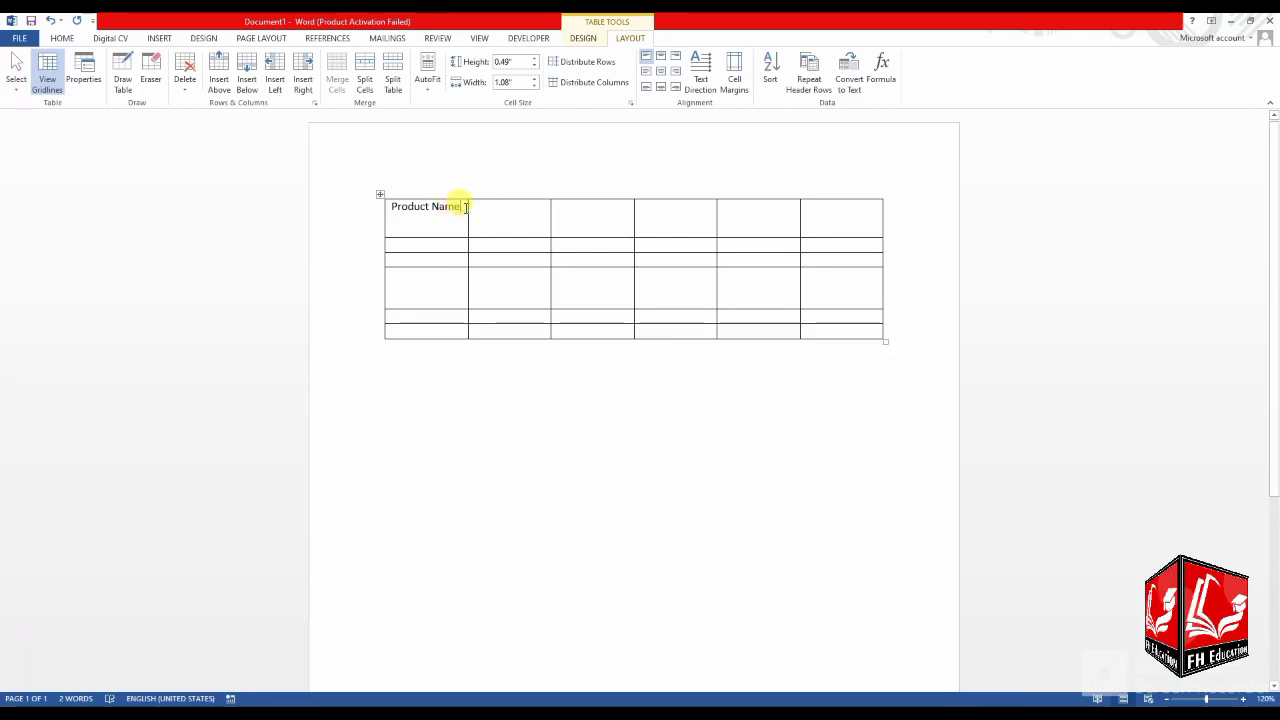
Try the centre, top centre, bottom centre and bottom right alignments on "Product Name", finishing with Align Center Right.
{"action": "left_click_drag", "start_coordinate": [465, 207], "coordinate": [392, 207]}
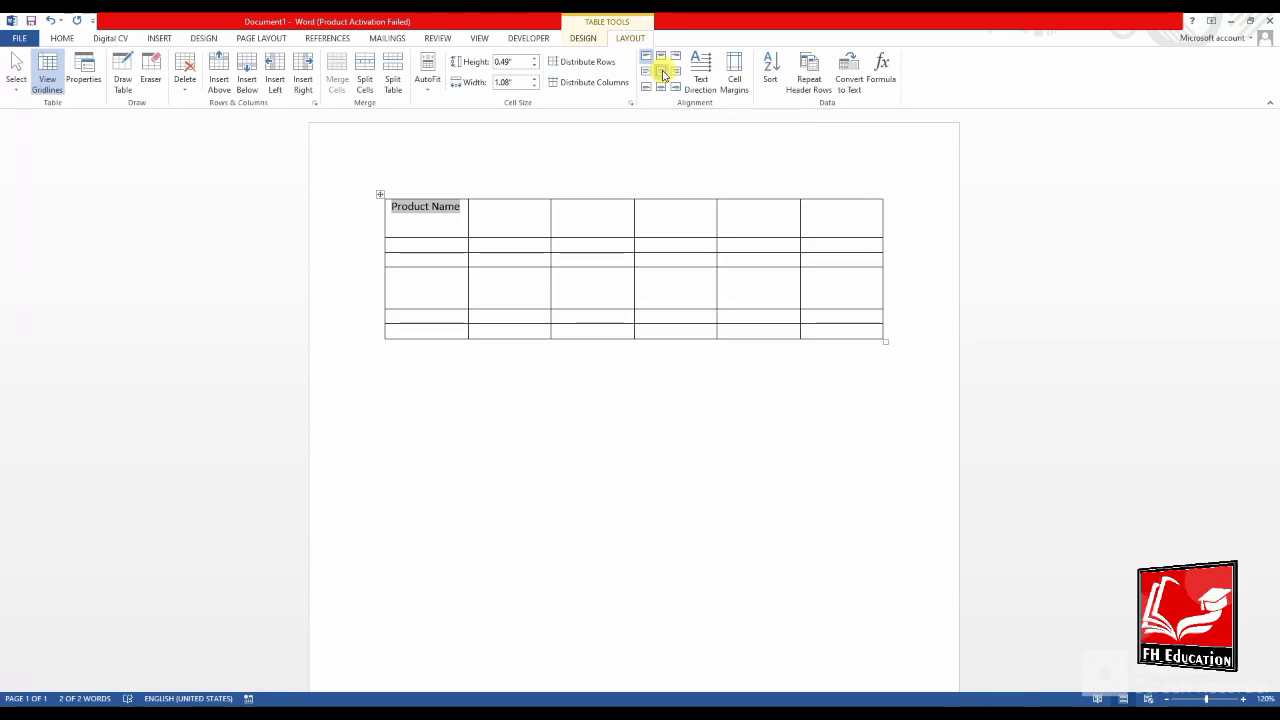
{"action": "left_click", "coordinate": [662, 72]}
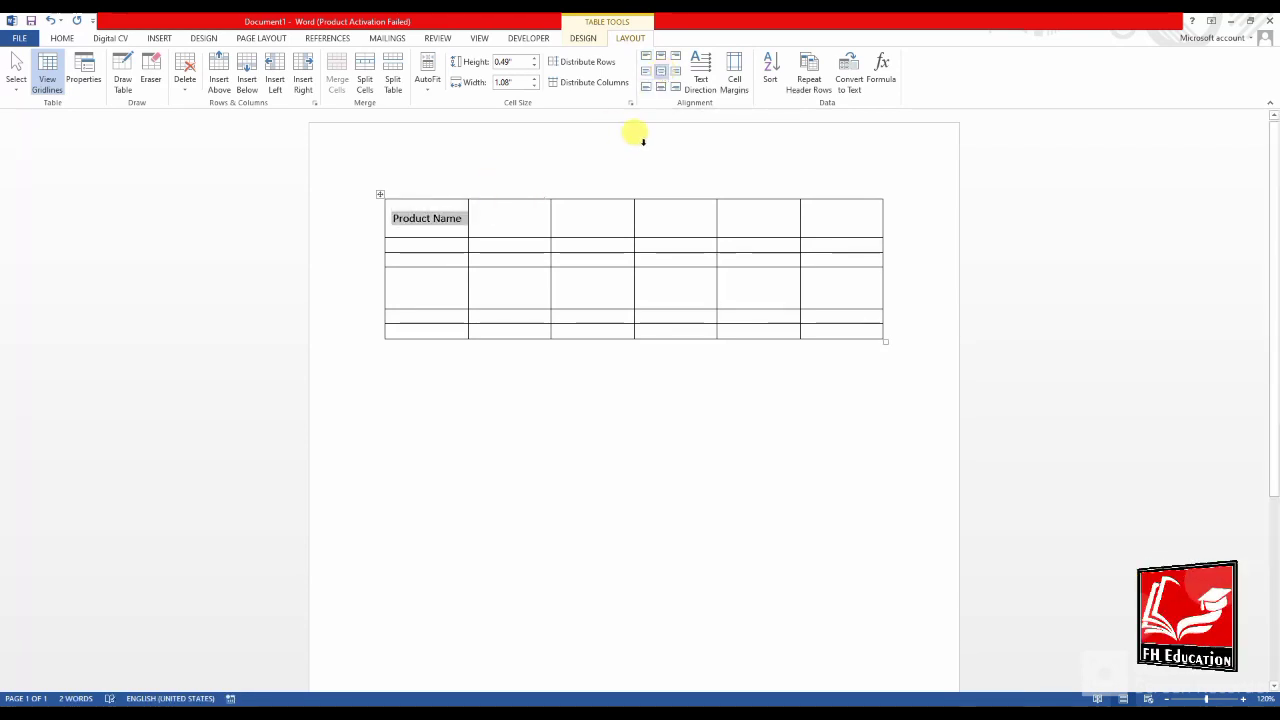
{"action": "left_click", "coordinate": [668, 64]}
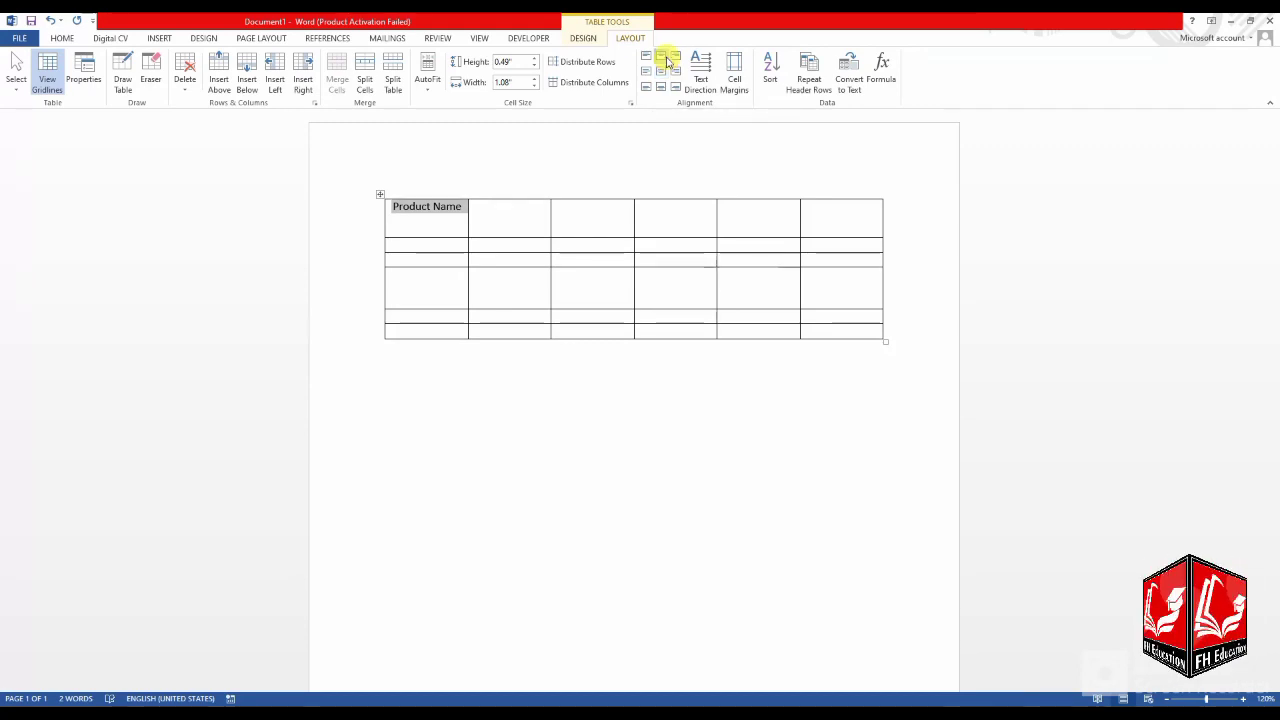
{"action": "left_click", "coordinate": [662, 87]}
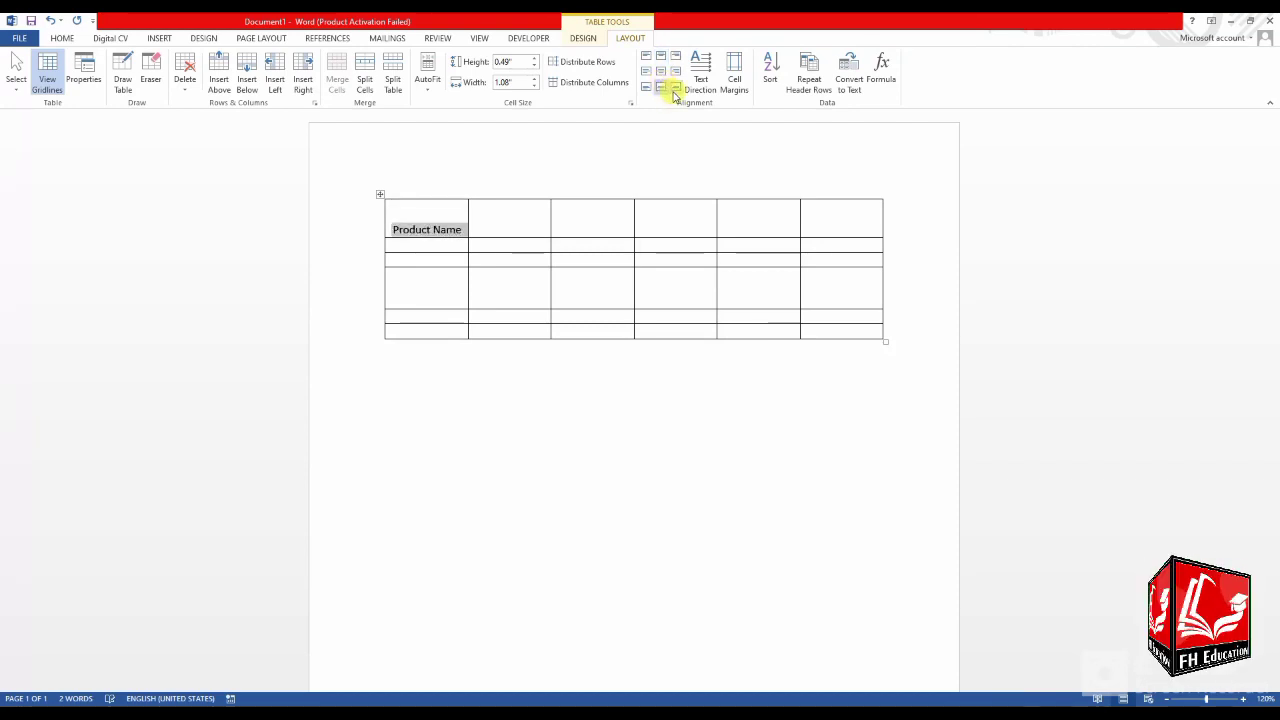
{"action": "left_click", "coordinate": [675, 90]}
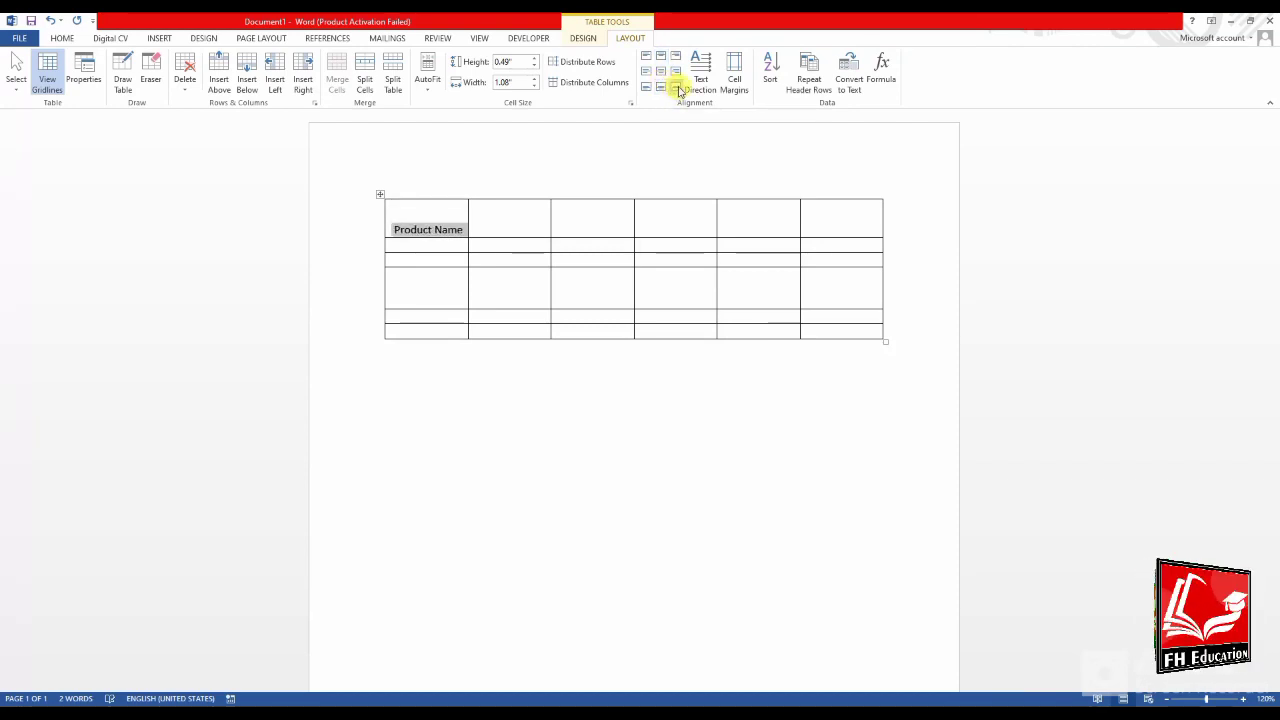
{"action": "left_click", "coordinate": [675, 72]}
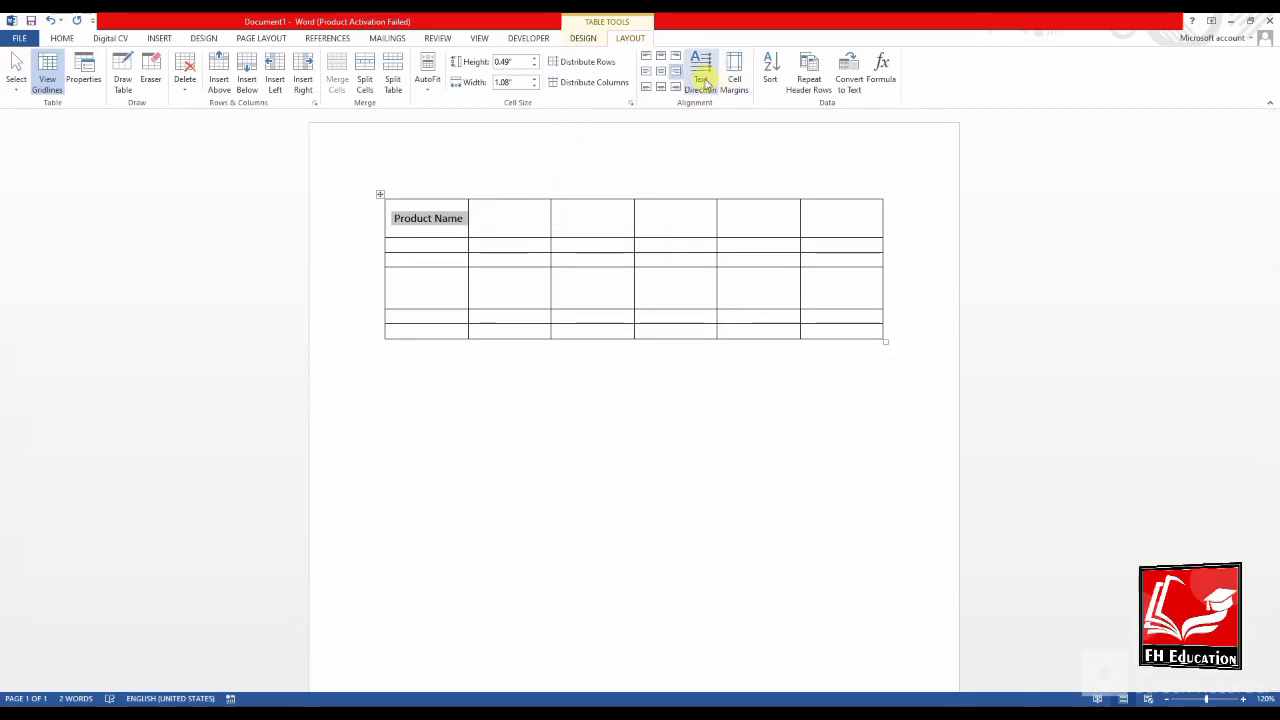
Merge all the cells of the table's fourth column into one cell.
{"action": "left_click", "coordinate": [660, 232]}
{"action": "left_click_drag", "start_coordinate": [662, 234], "coordinate": [697, 333]}
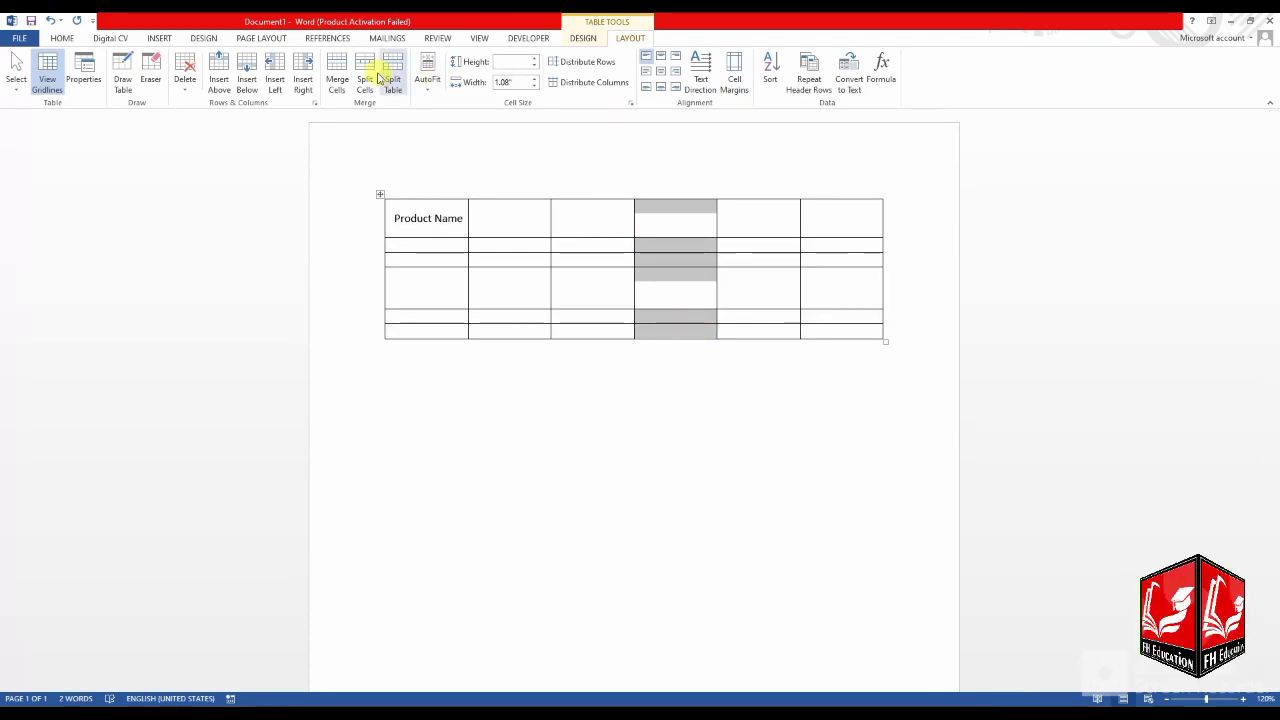
{"action": "left_click", "coordinate": [337, 82]}
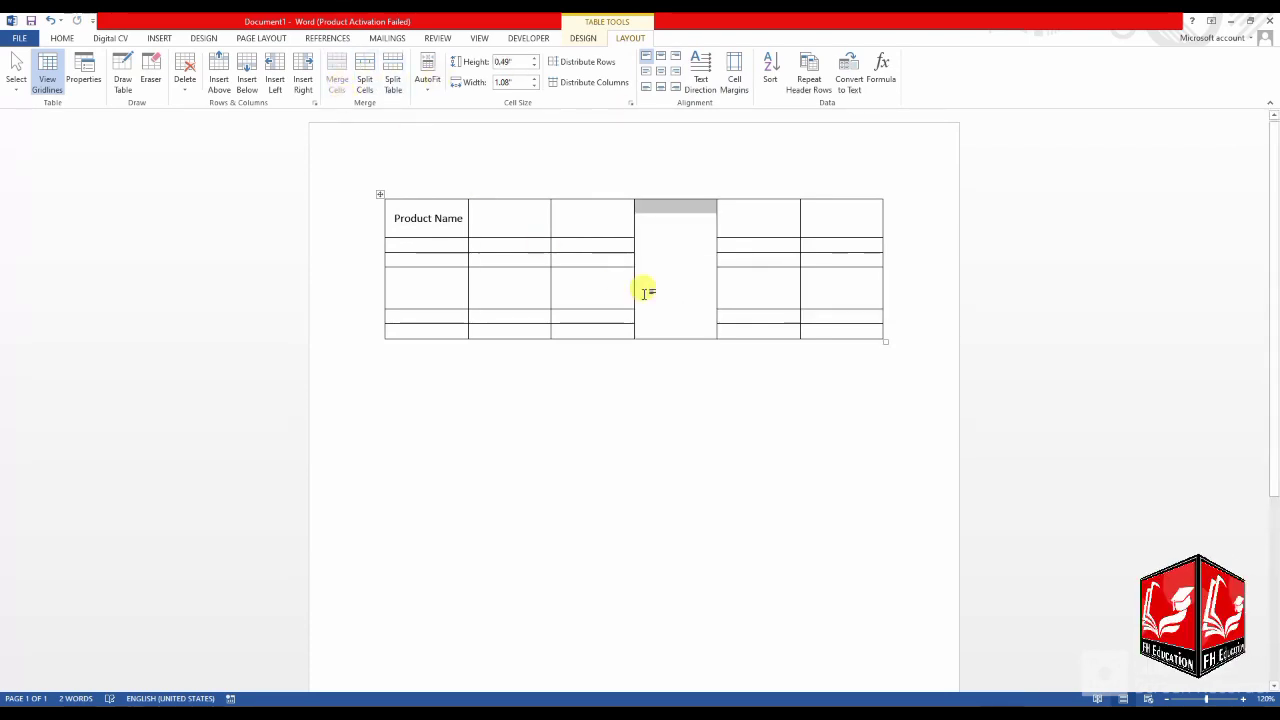
Enter "PRODUCT NAME" in capitals in the merged fourth-column cell.
{"action": "left_click", "coordinate": [682, 295]}
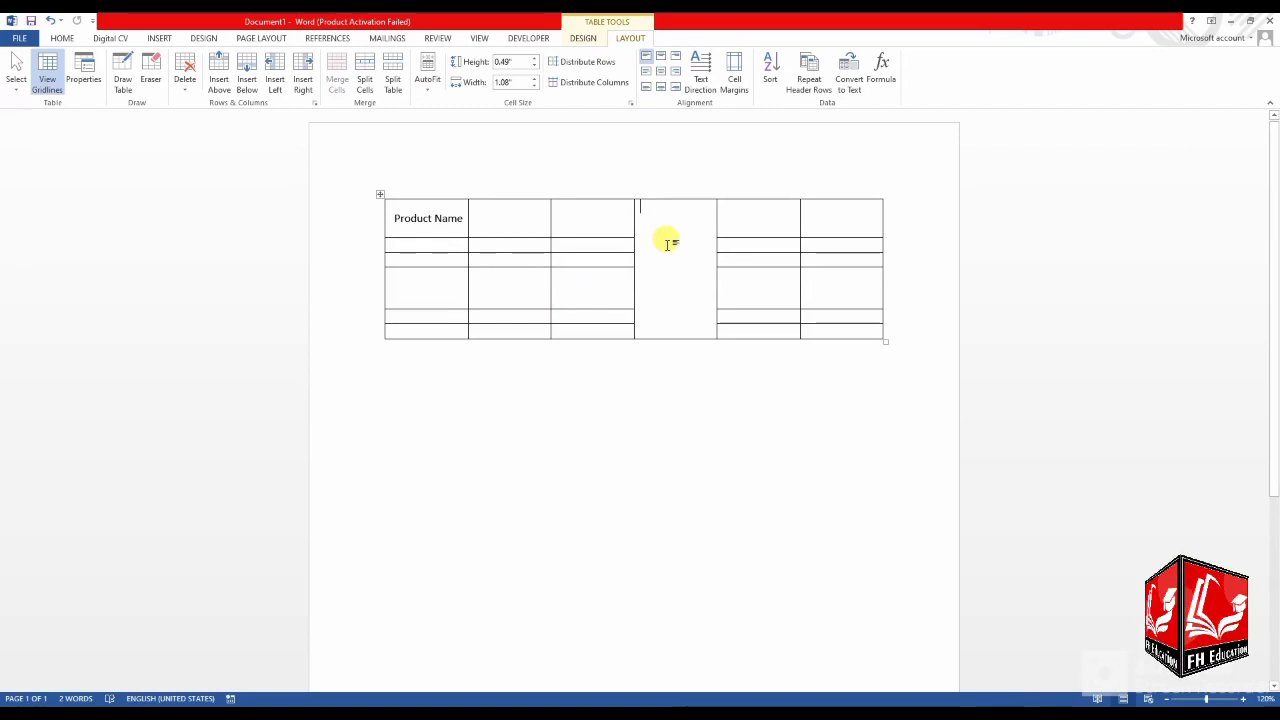
{"action": "type", "text": "P"}
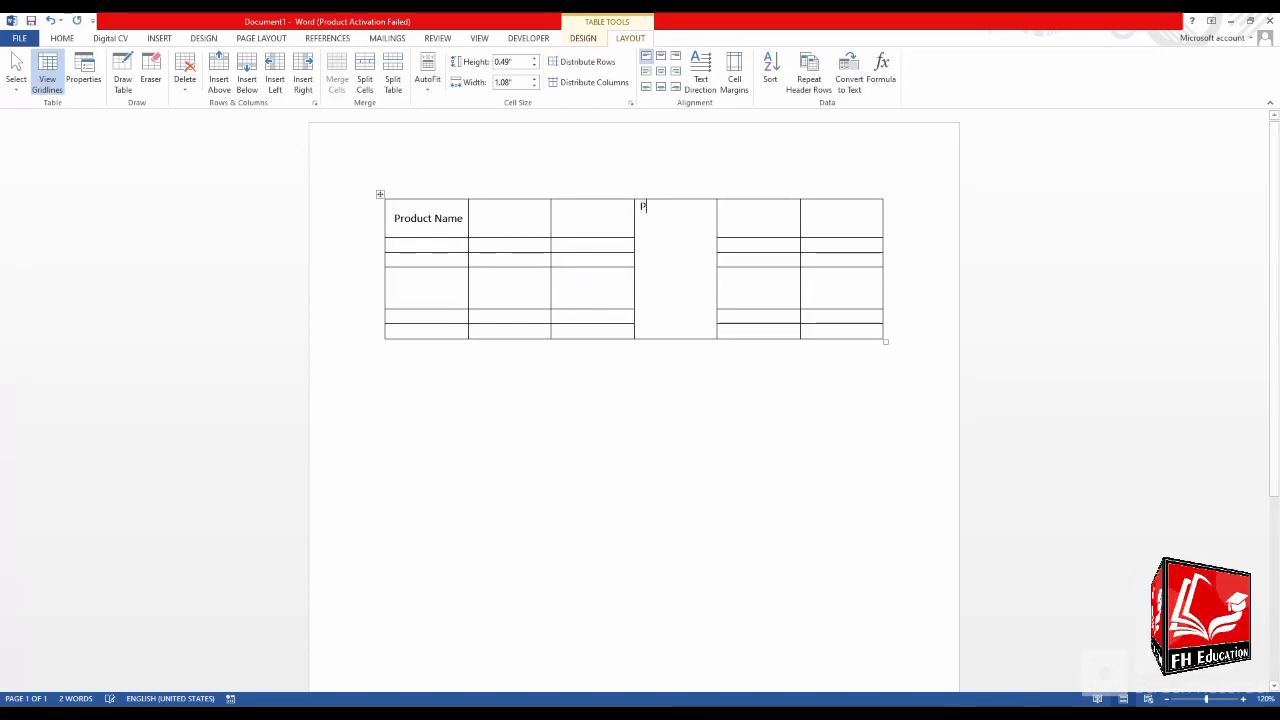
{"action": "type", "text": "RODUCT"}
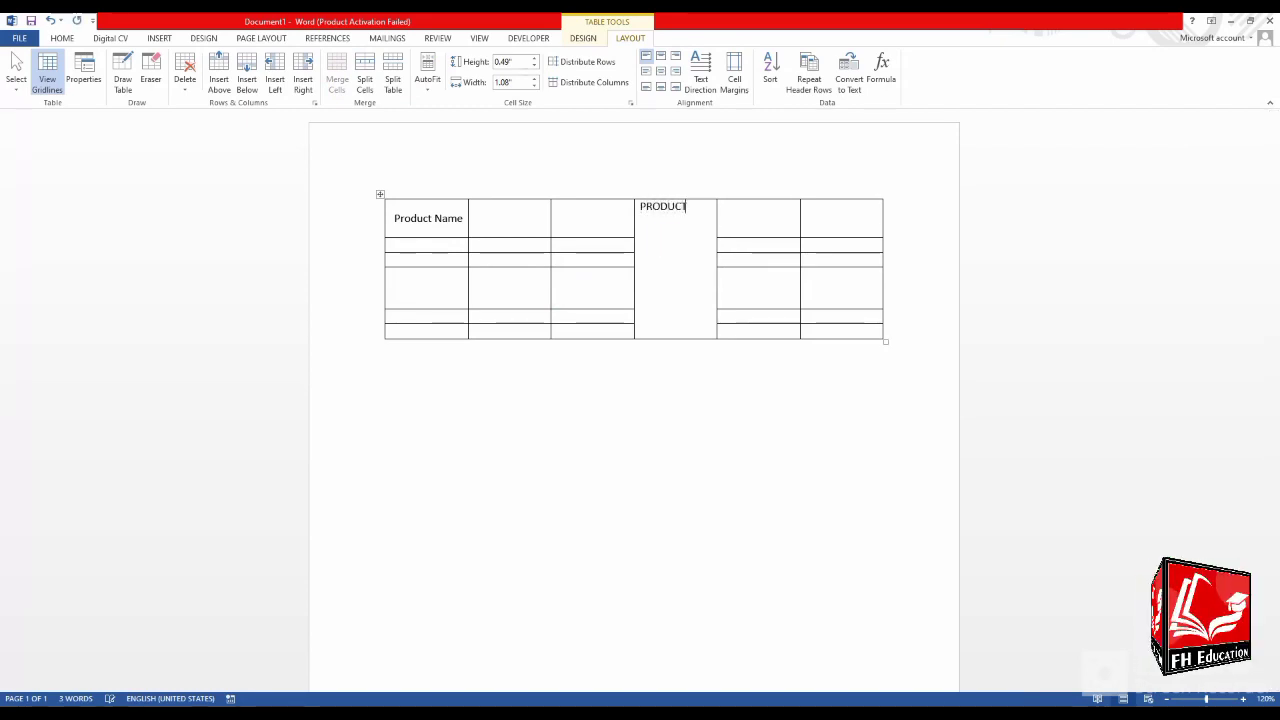
{"action": "type", "text": " n"}
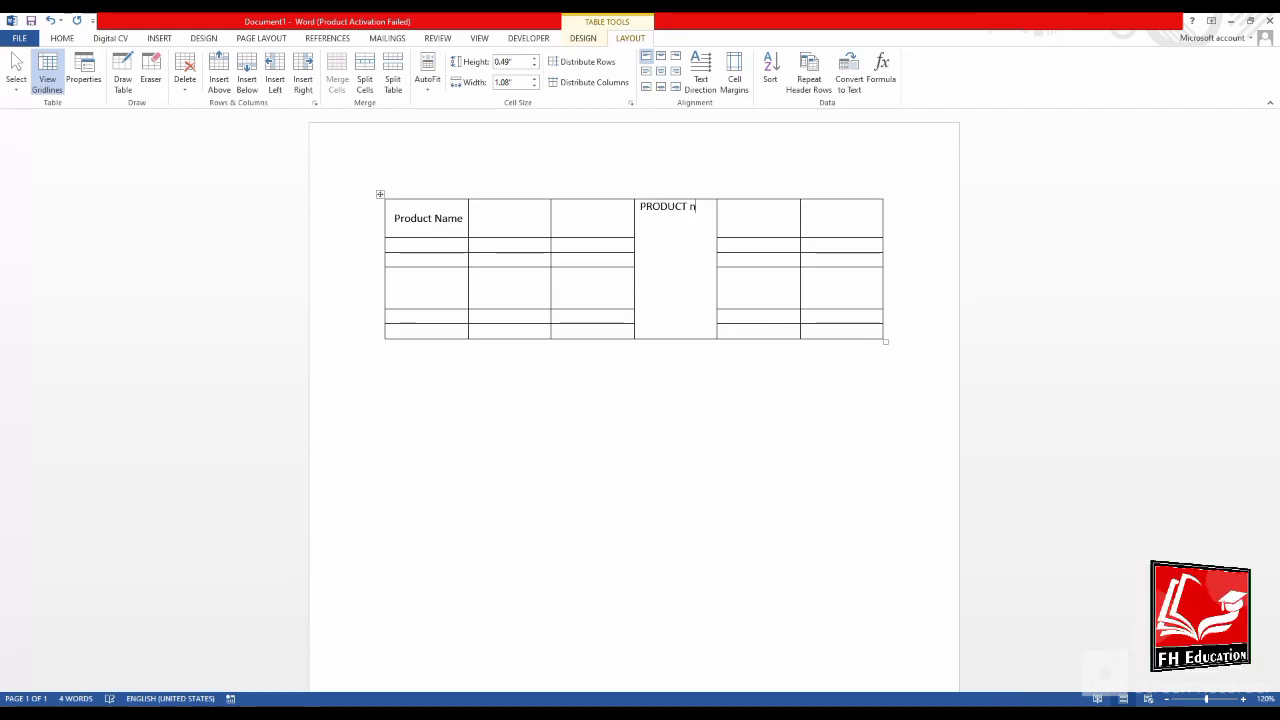
{"action": "key", "text": "Left"}
{"action": "type", "text": "N"}
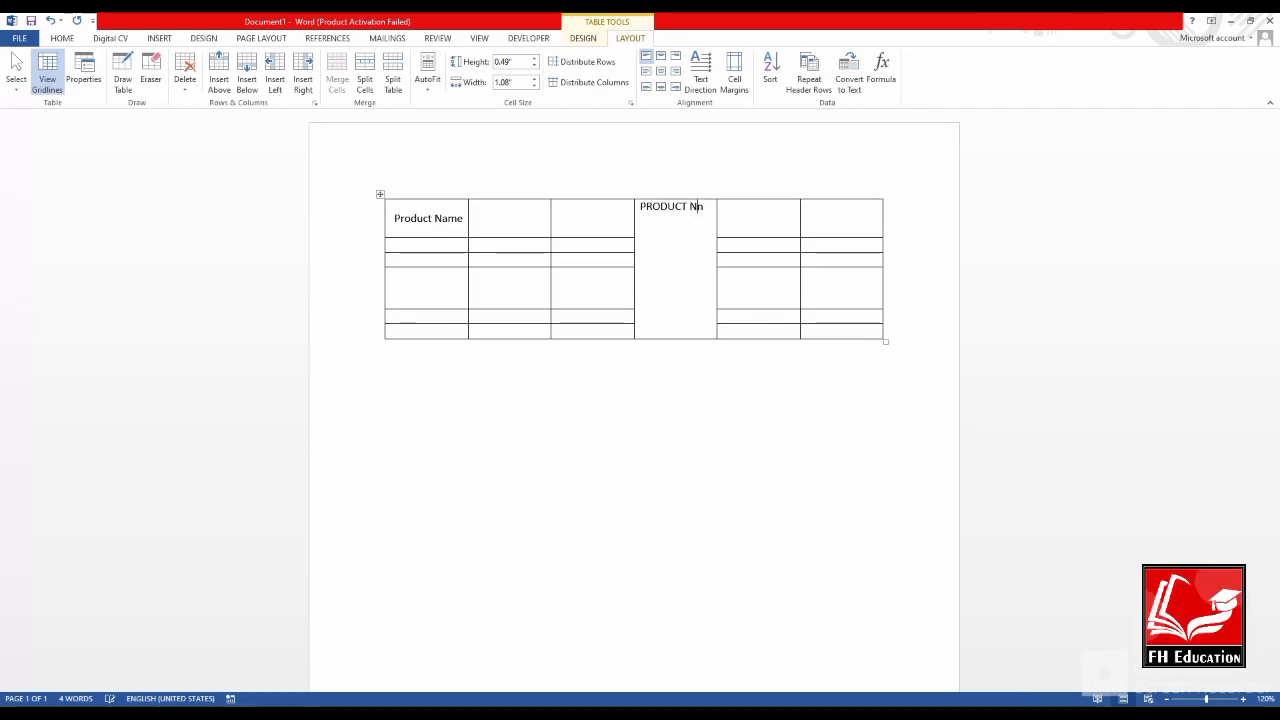
{"action": "type", "text": "AME"}
{"action": "key", "text": "Delete"}
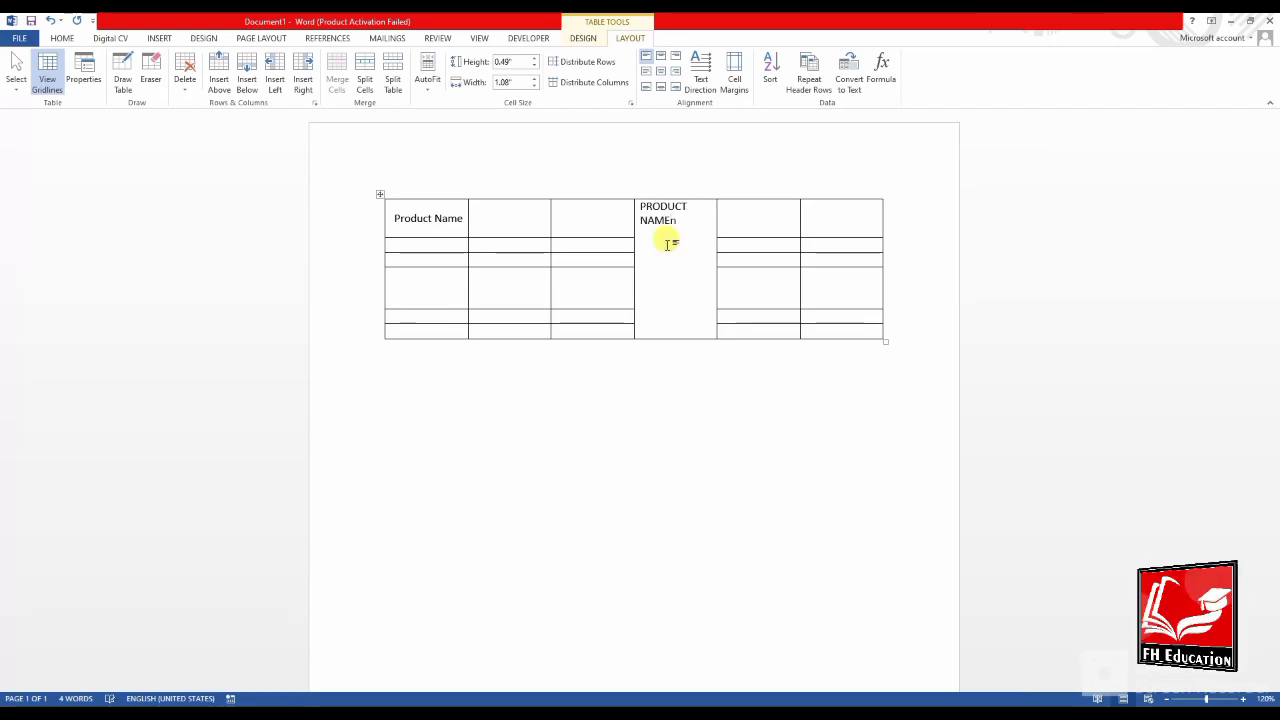
Rotate the "PRODUCT NAME" text to run vertically downward and centre it both ways in the merged cell.
{"action": "left_click_drag", "start_coordinate": [674, 233], "coordinate": [631, 206]}
{"action": "left_click", "coordinate": [664, 246]}
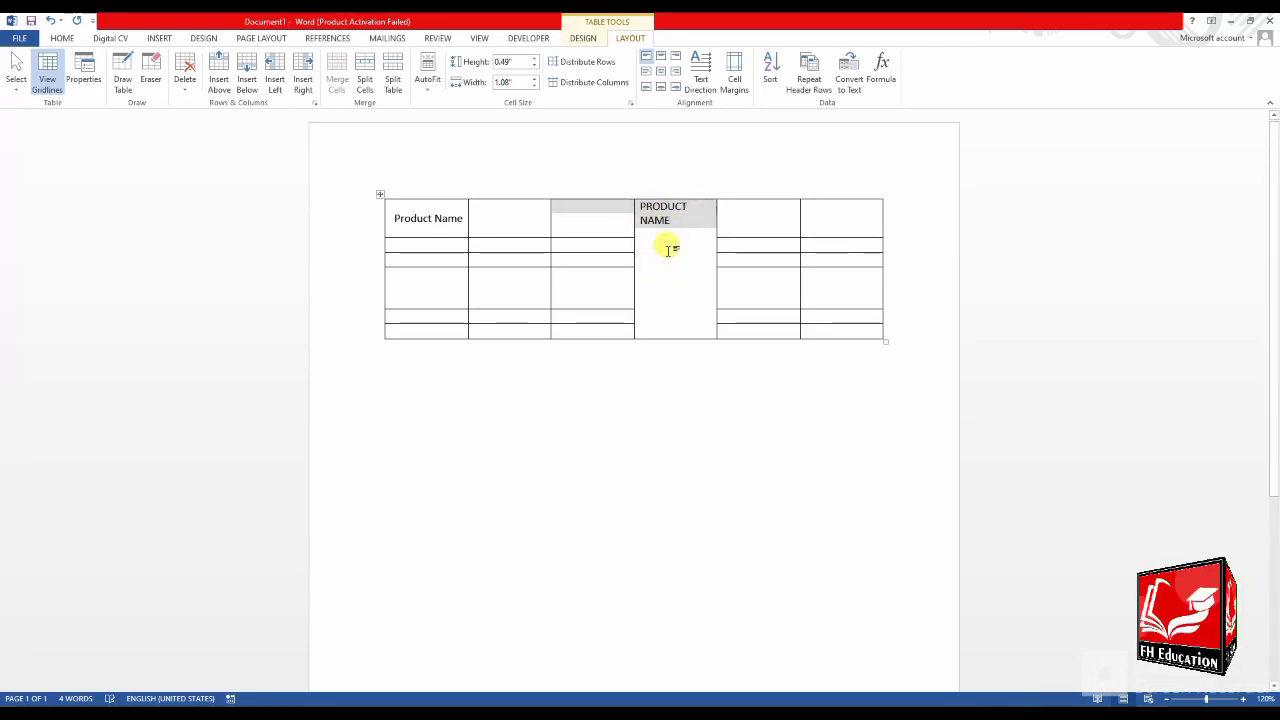
{"action": "left_click_drag", "start_coordinate": [668, 220], "coordinate": [634, 203]}
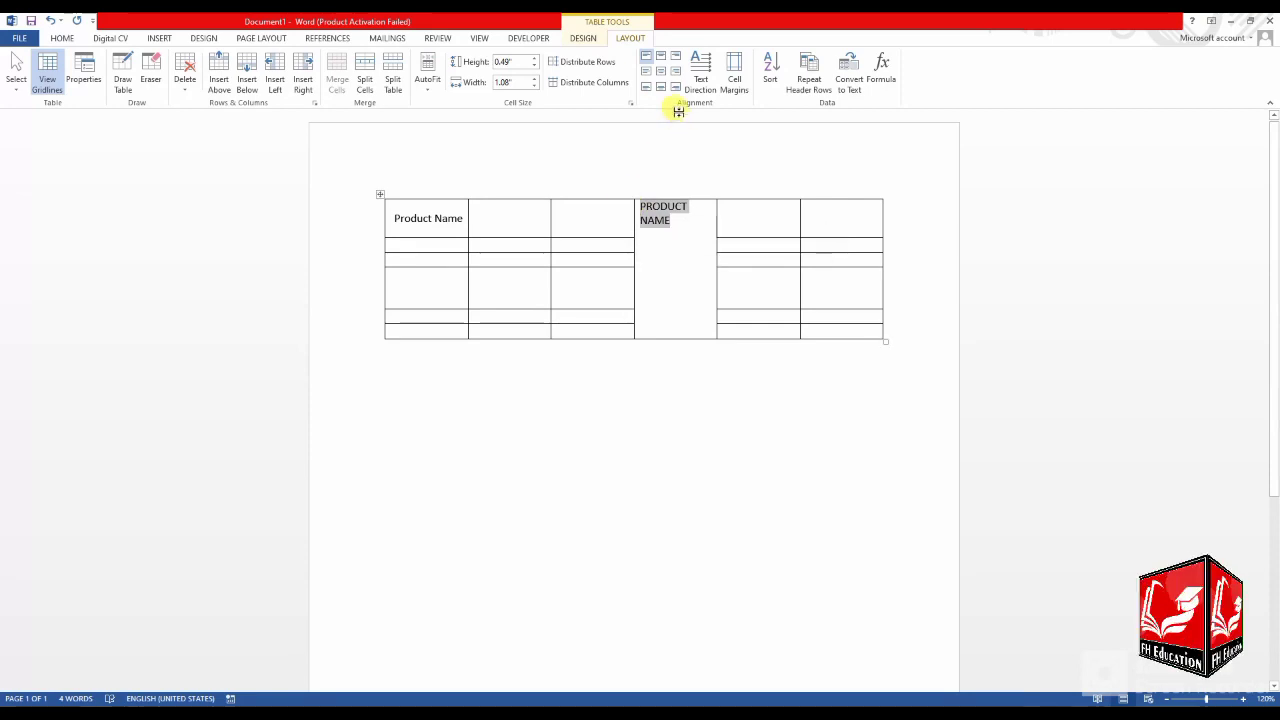
{"action": "left_click", "coordinate": [705, 80]}
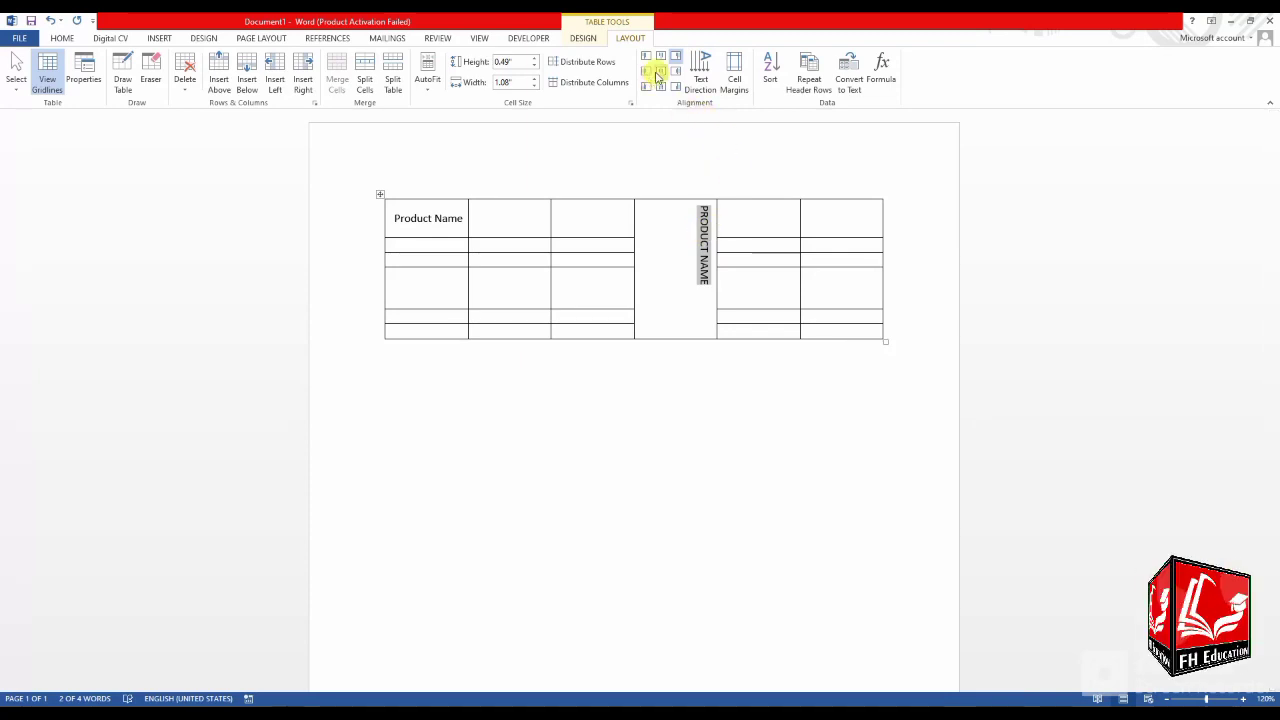
{"action": "left_click", "coordinate": [660, 72]}
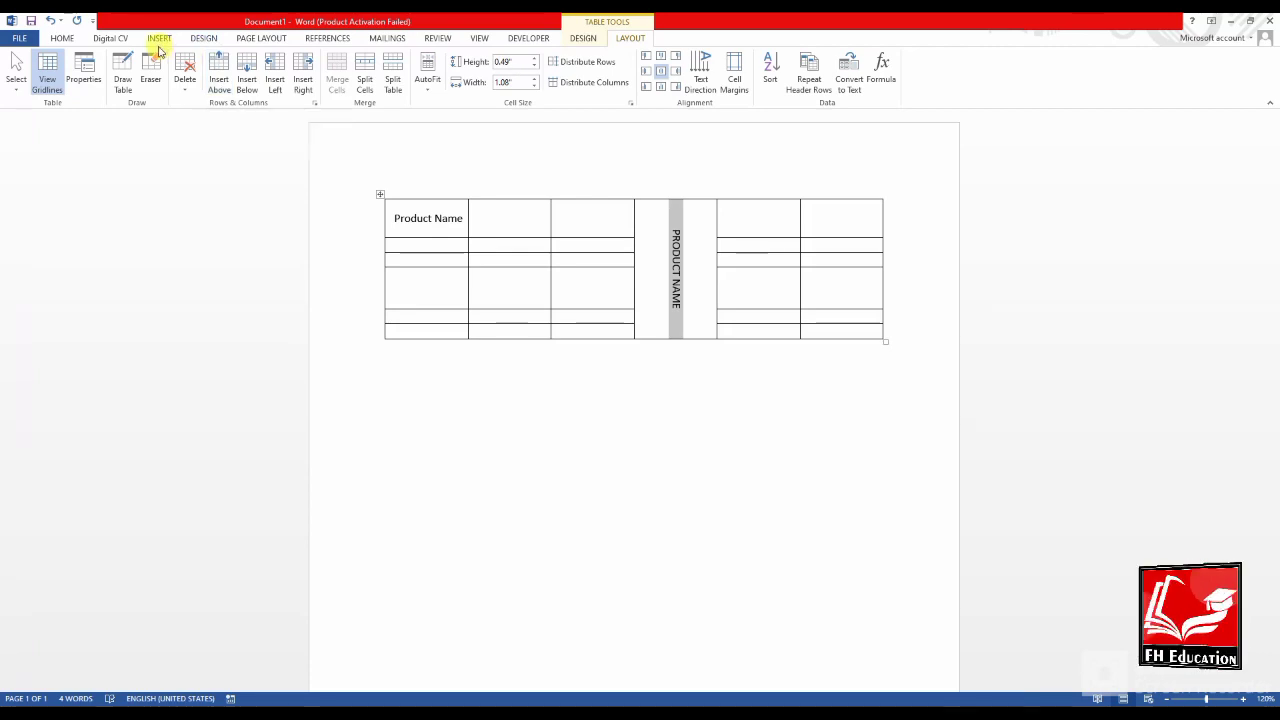
Make the vertical "PRODUCT NAME" text bold and increase its font size to 14.
{"action": "left_click", "coordinate": [62, 38]}
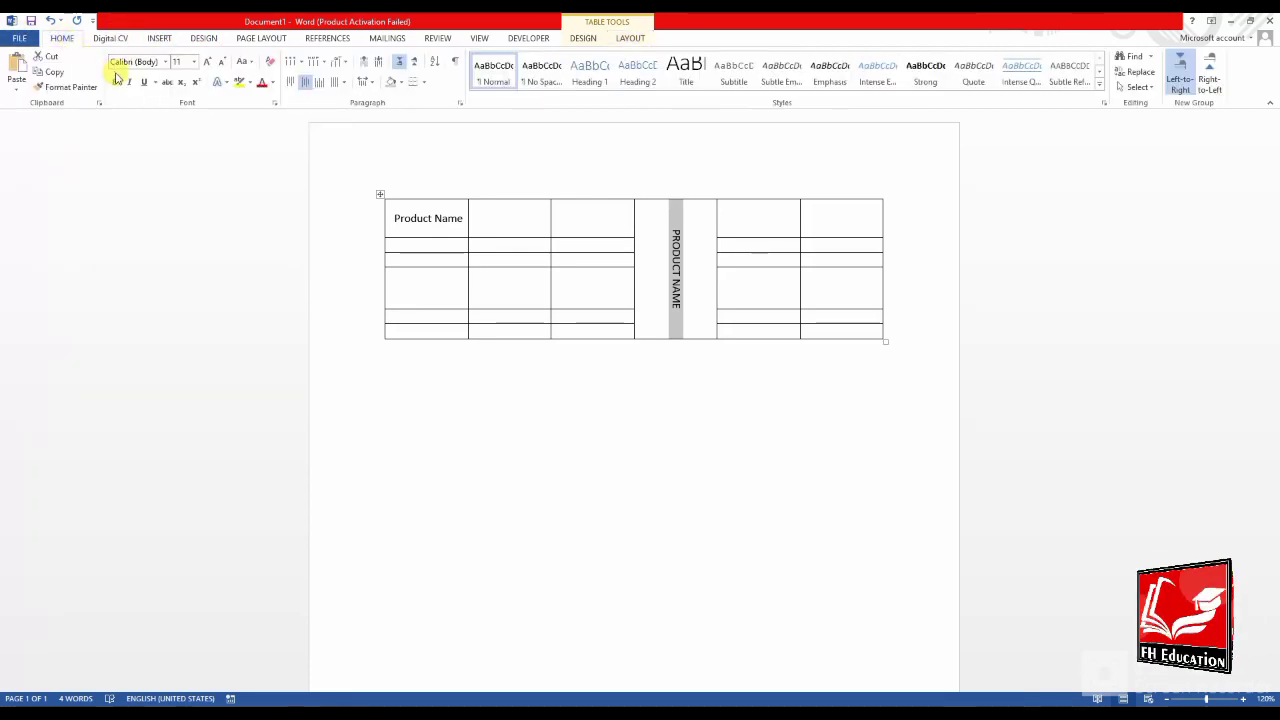
{"action": "left_click", "coordinate": [115, 81]}
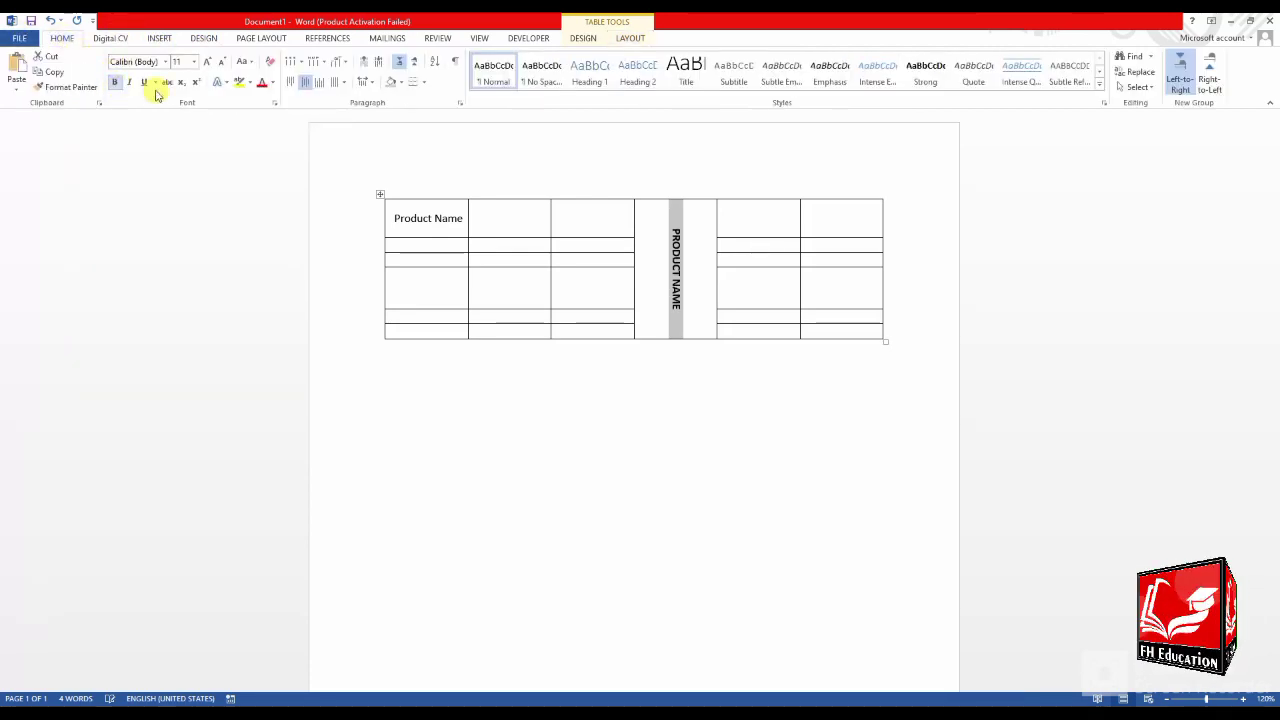
{"action": "left_click", "coordinate": [205, 63]}
{"action": "left_click", "coordinate": [205, 63]}
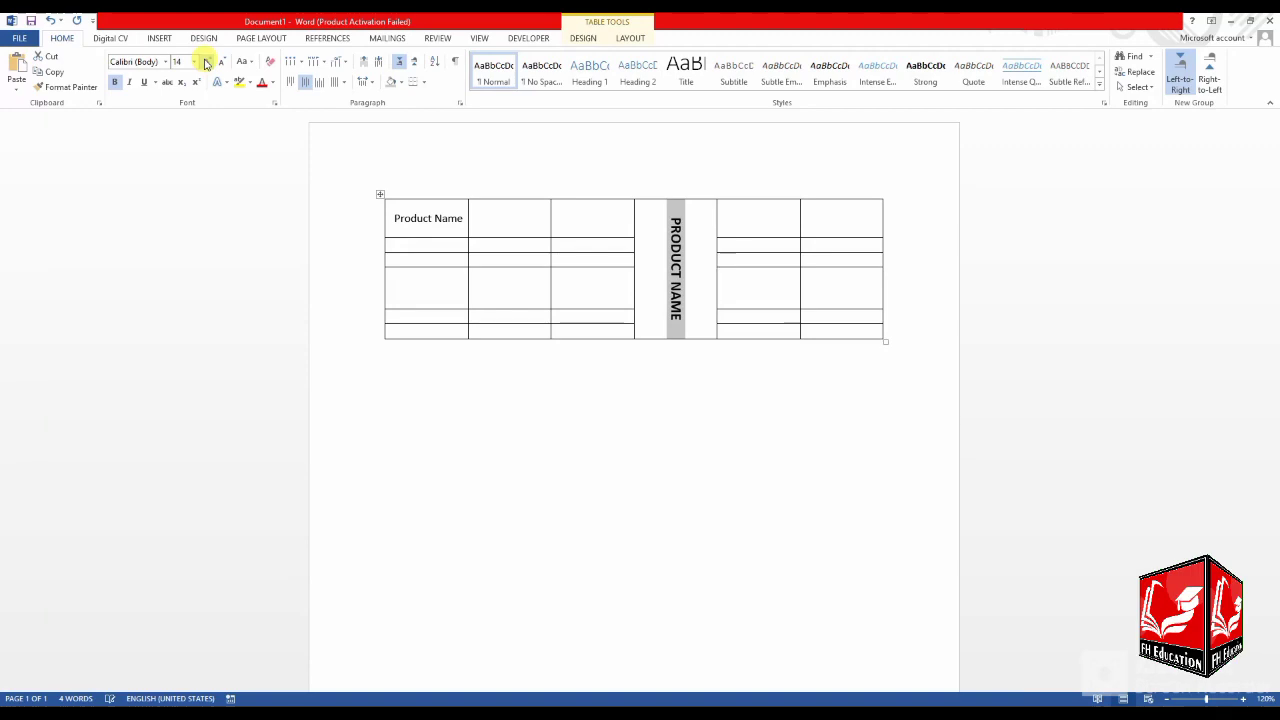
Set the table's default cell margins to 0.04" at the top and 0.03" at the bottom.
{"action": "left_click", "coordinate": [702, 294]}
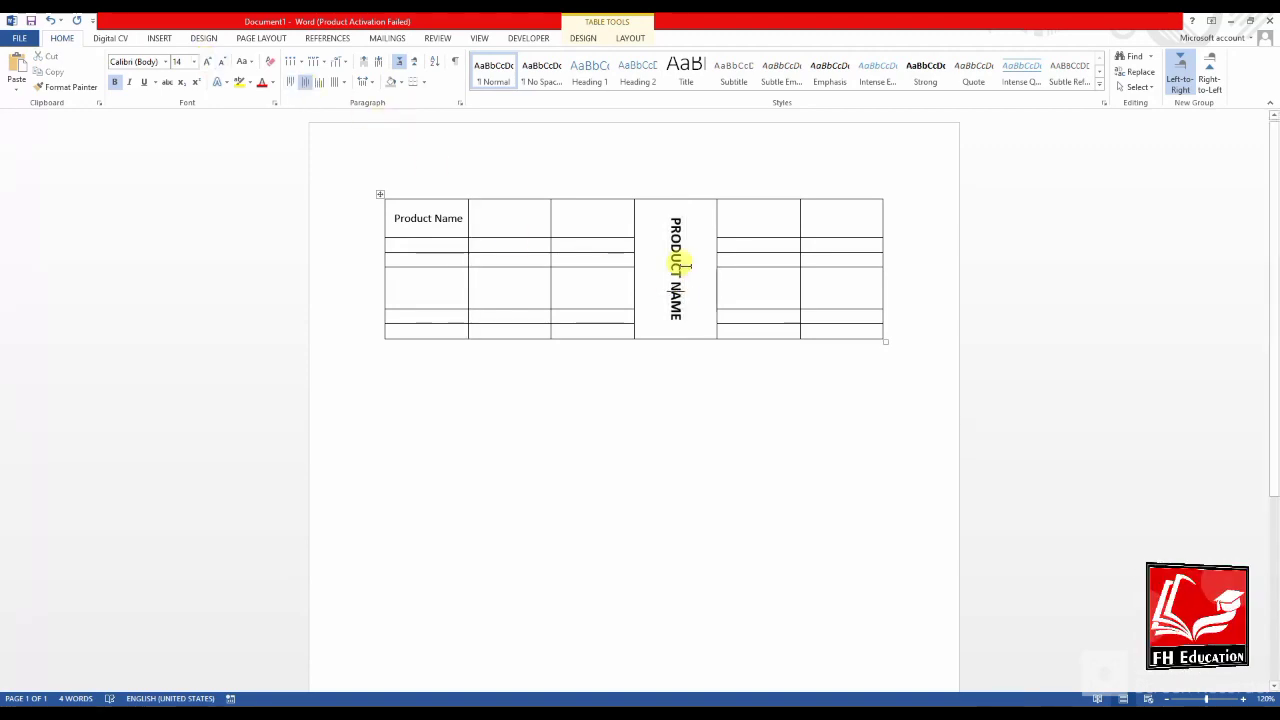
{"action": "left_click", "coordinate": [634, 40]}
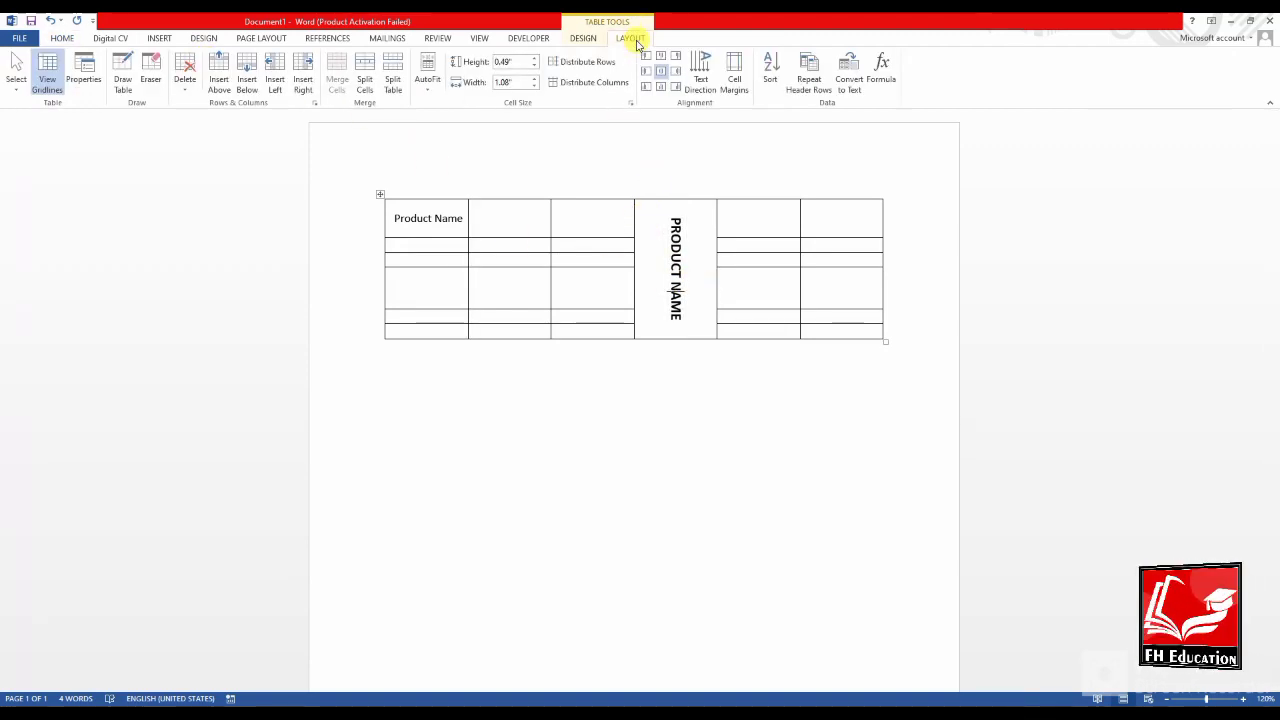
{"action": "left_click", "coordinate": [732, 86]}
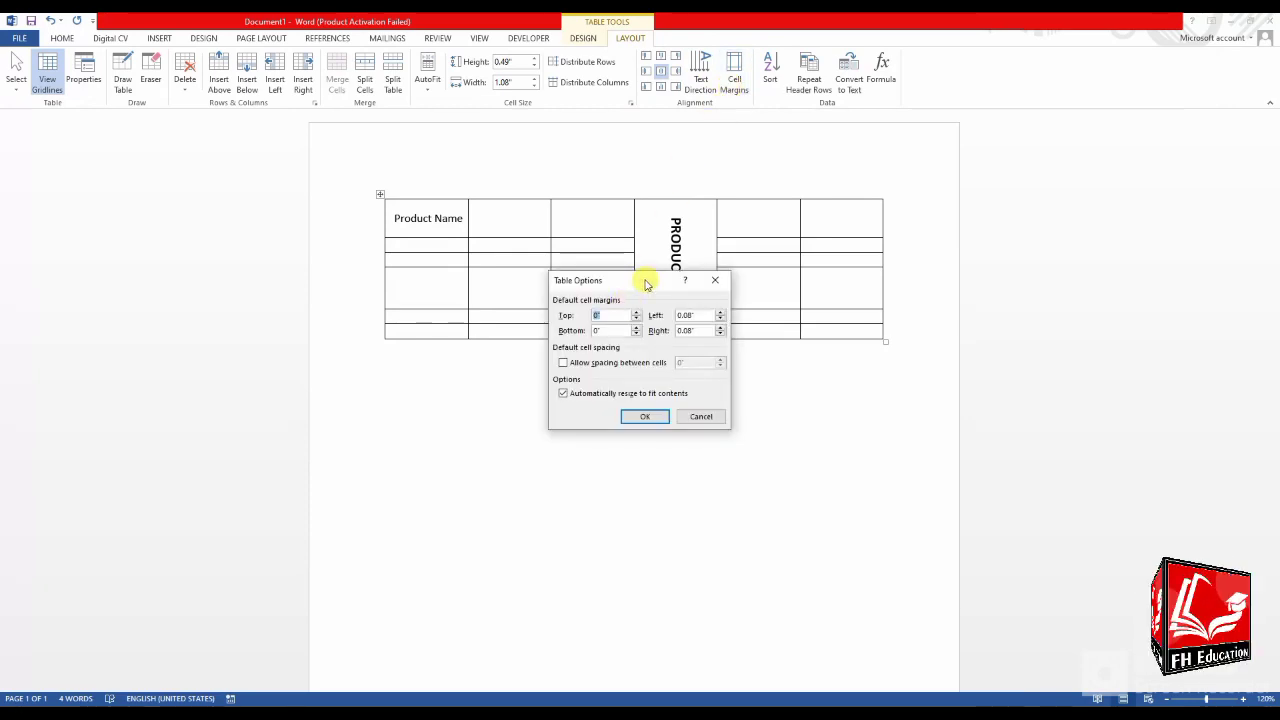
{"action": "left_click_drag", "start_coordinate": [645, 285], "coordinate": [408, 298]}
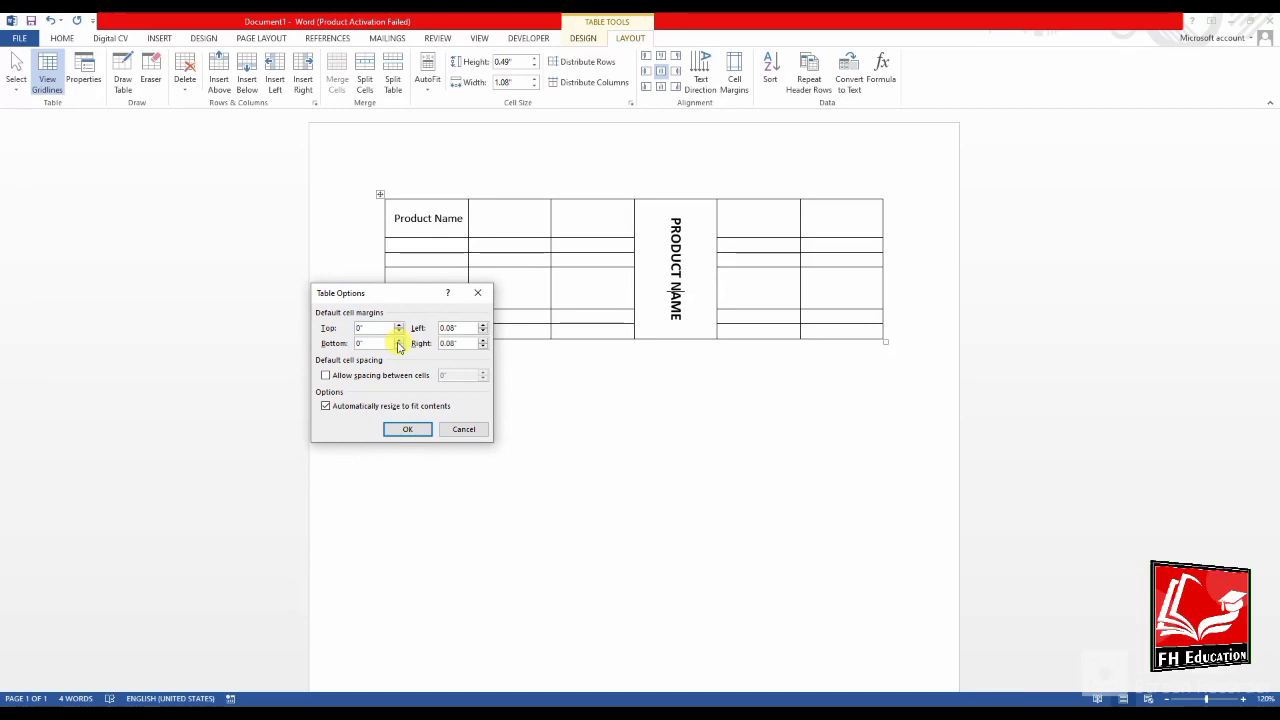
{"action": "left_click", "coordinate": [399, 325]}
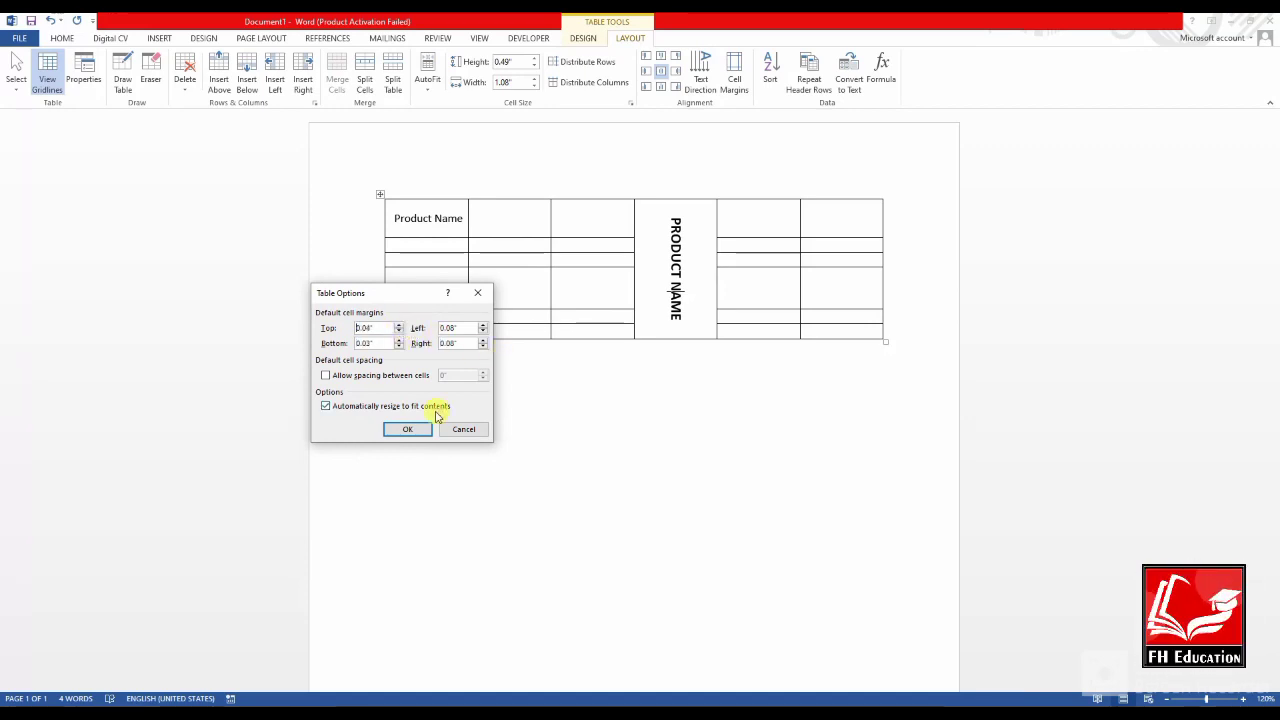
{"action": "left_click", "coordinate": [410, 428]}
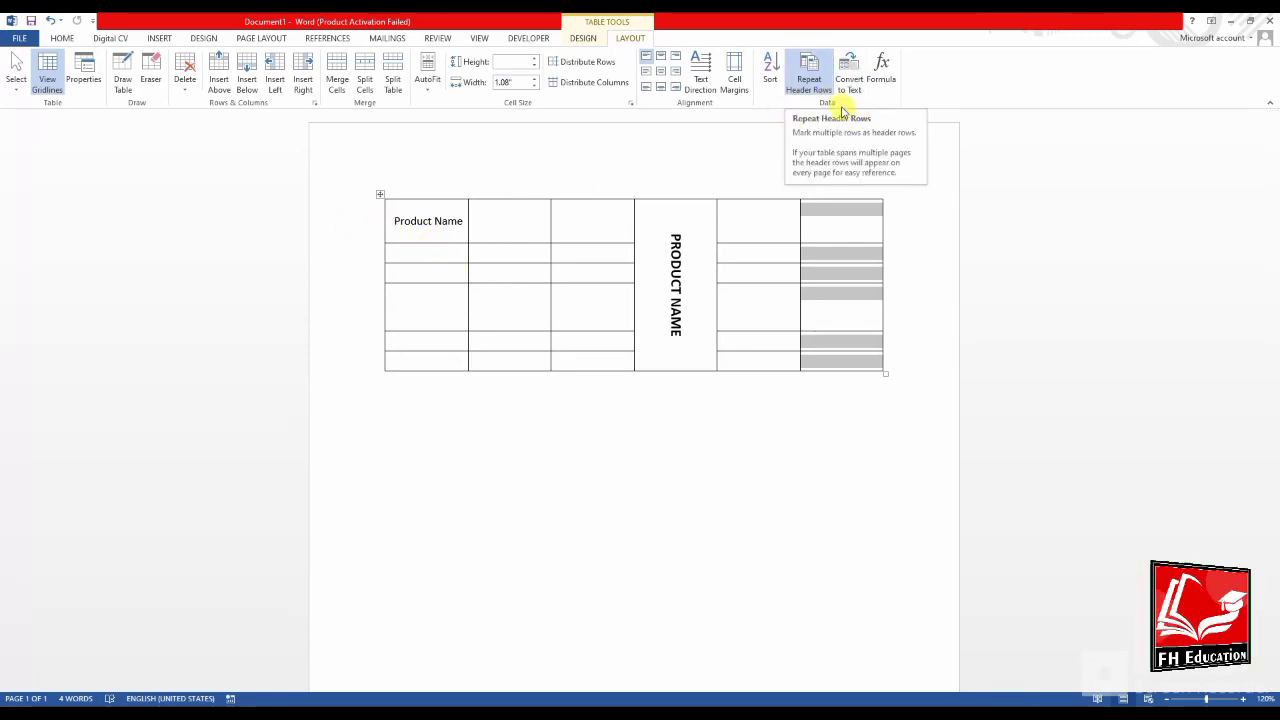
Delete the entire table from the document, including its text.
{"action": "left_click", "coordinate": [483, 263]}
{"action": "left_click_drag", "start_coordinate": [398, 221], "coordinate": [834, 371]}
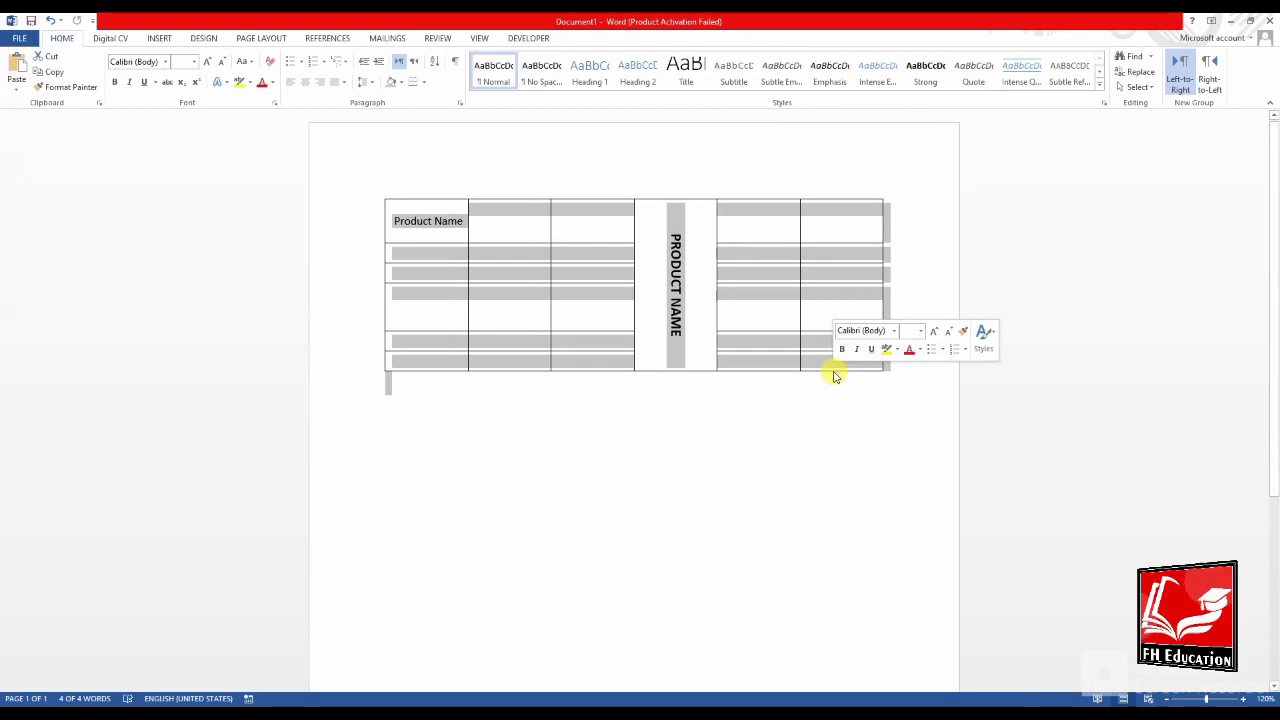
{"action": "key", "text": "Delete"}
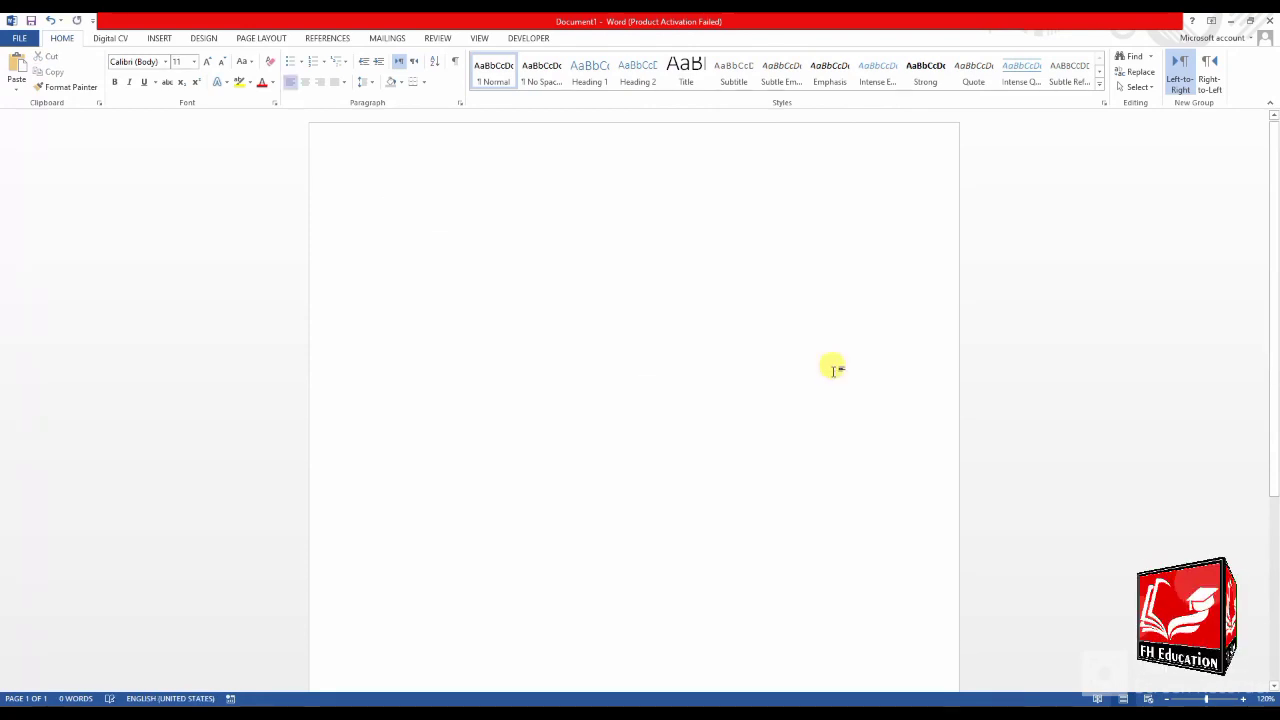
Insert an Excel spreadsheet as a table in the blank document and dismiss the Office activation notice.
{"action": "left_click", "coordinate": [158, 39]}
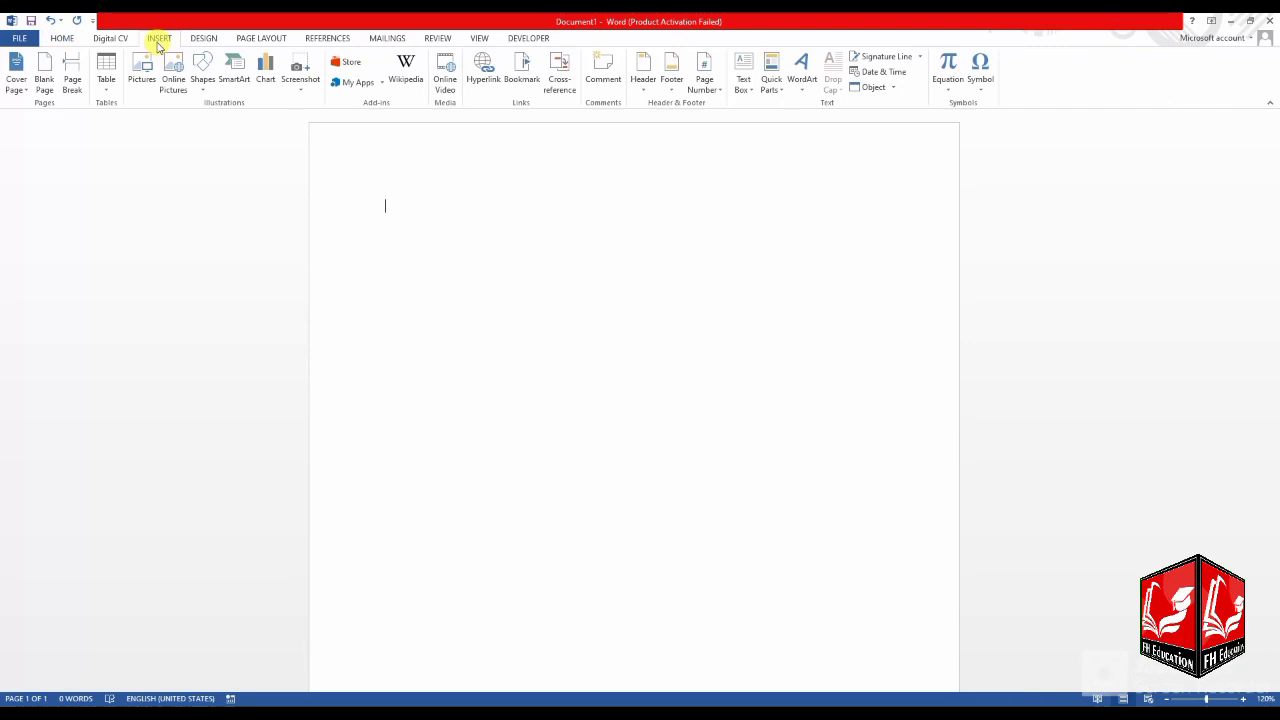
{"action": "left_click", "coordinate": [107, 82]}
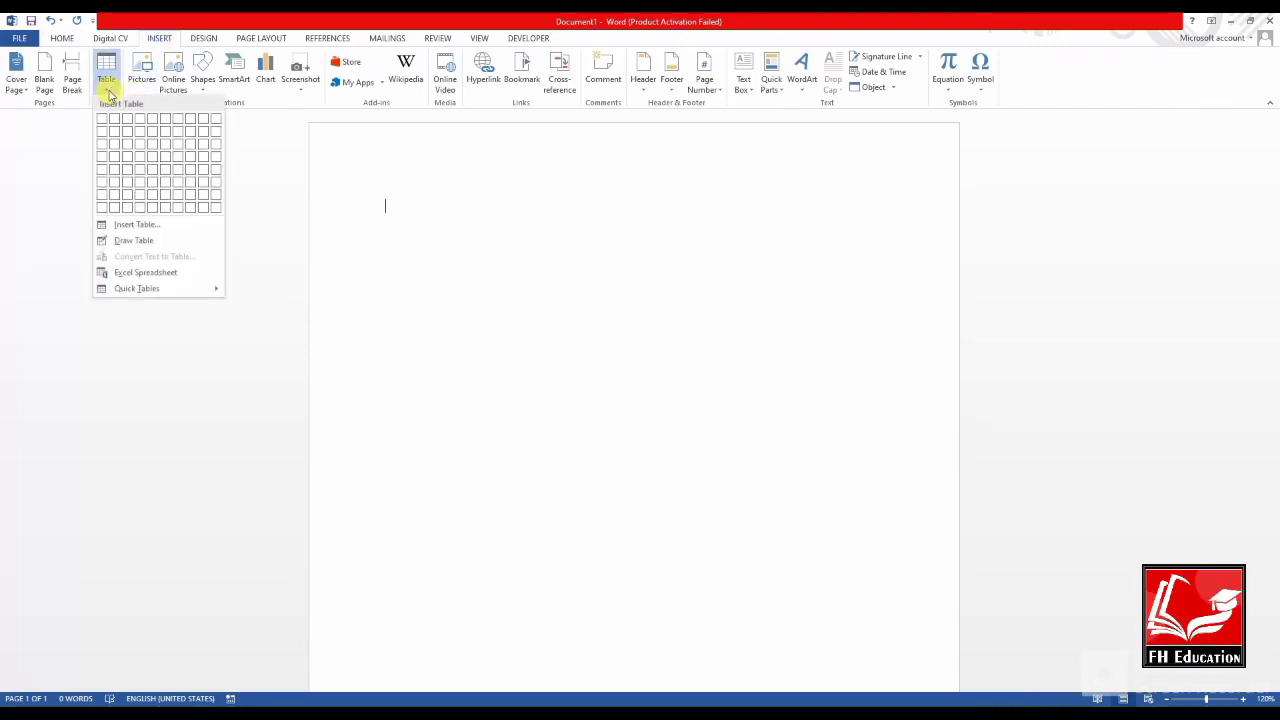
{"action": "left_click", "coordinate": [166, 272]}
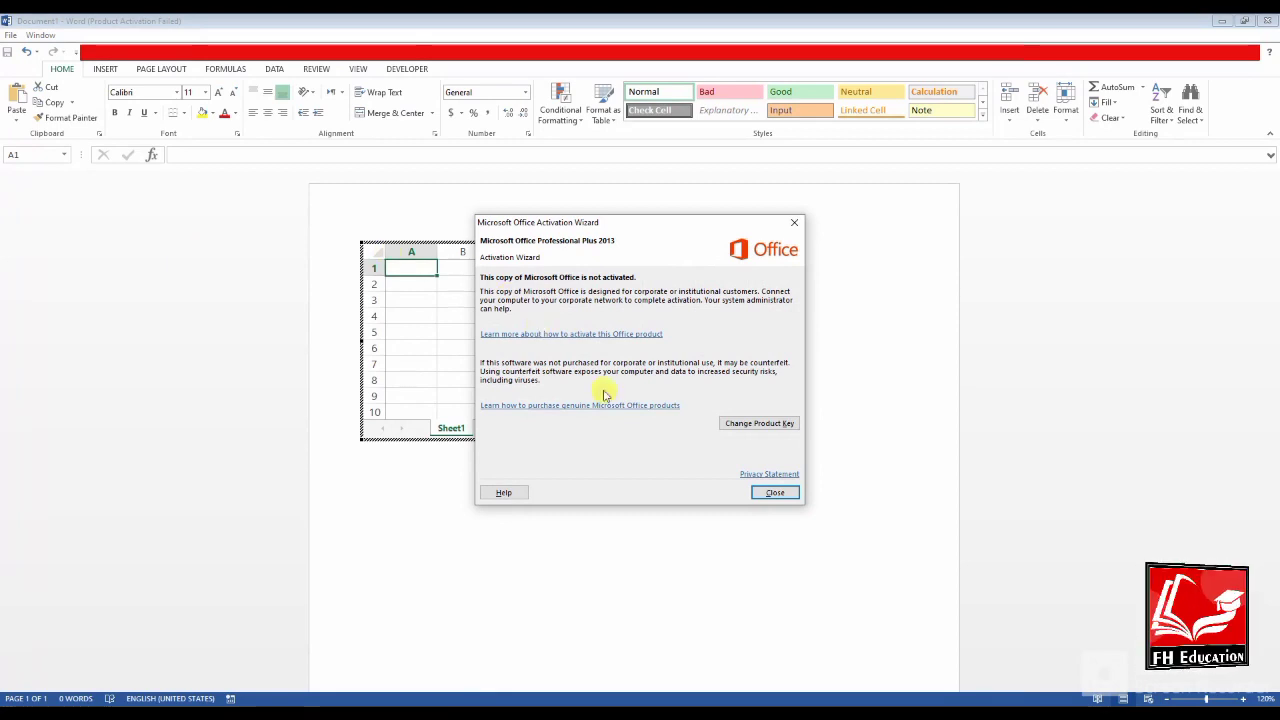
{"action": "left_click", "coordinate": [775, 491]}
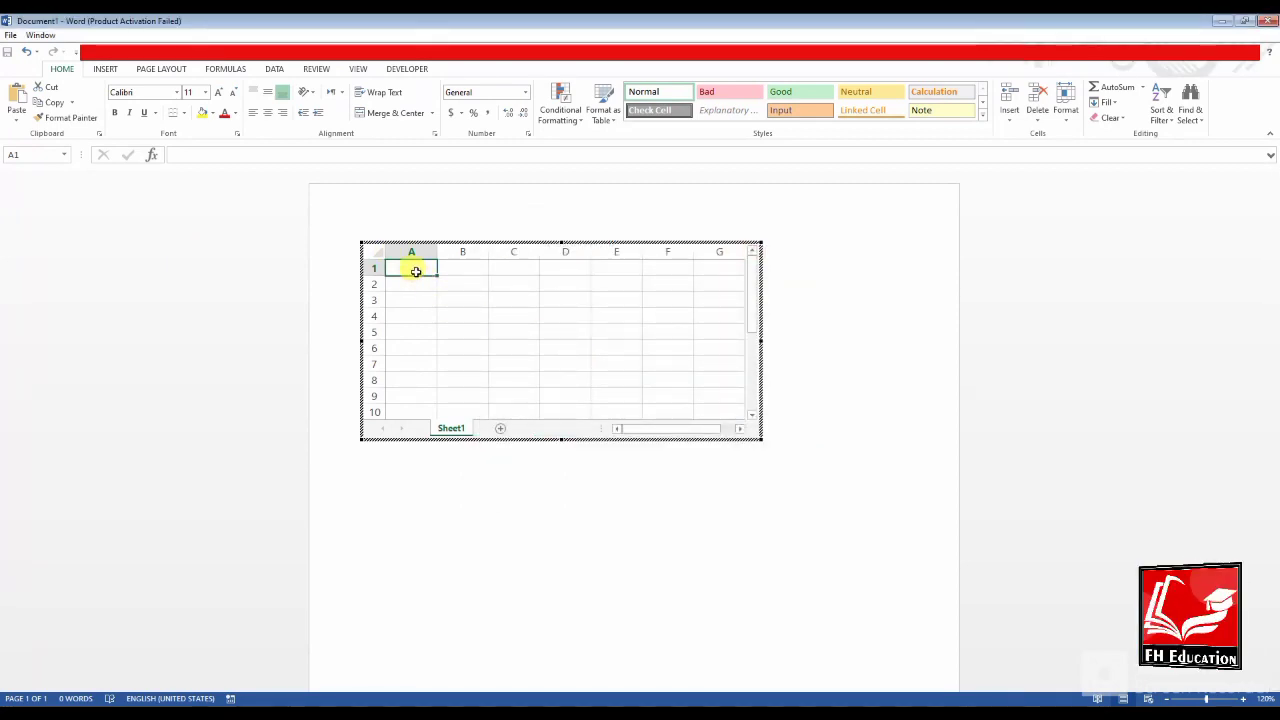
Enter the headings "Sr" in A1 and "Product" in B1, and fit both column widths to their contents.
{"action": "type", "text": "Product"}
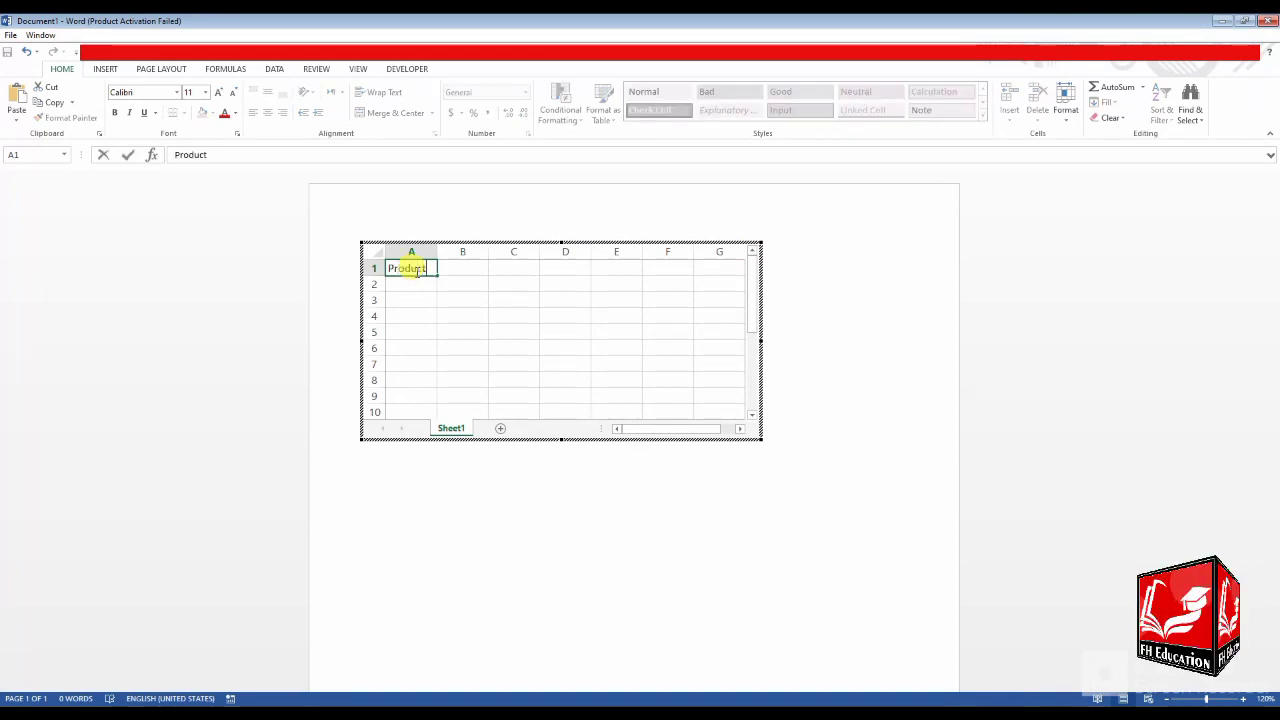
{"action": "key", "text": "Tab"}
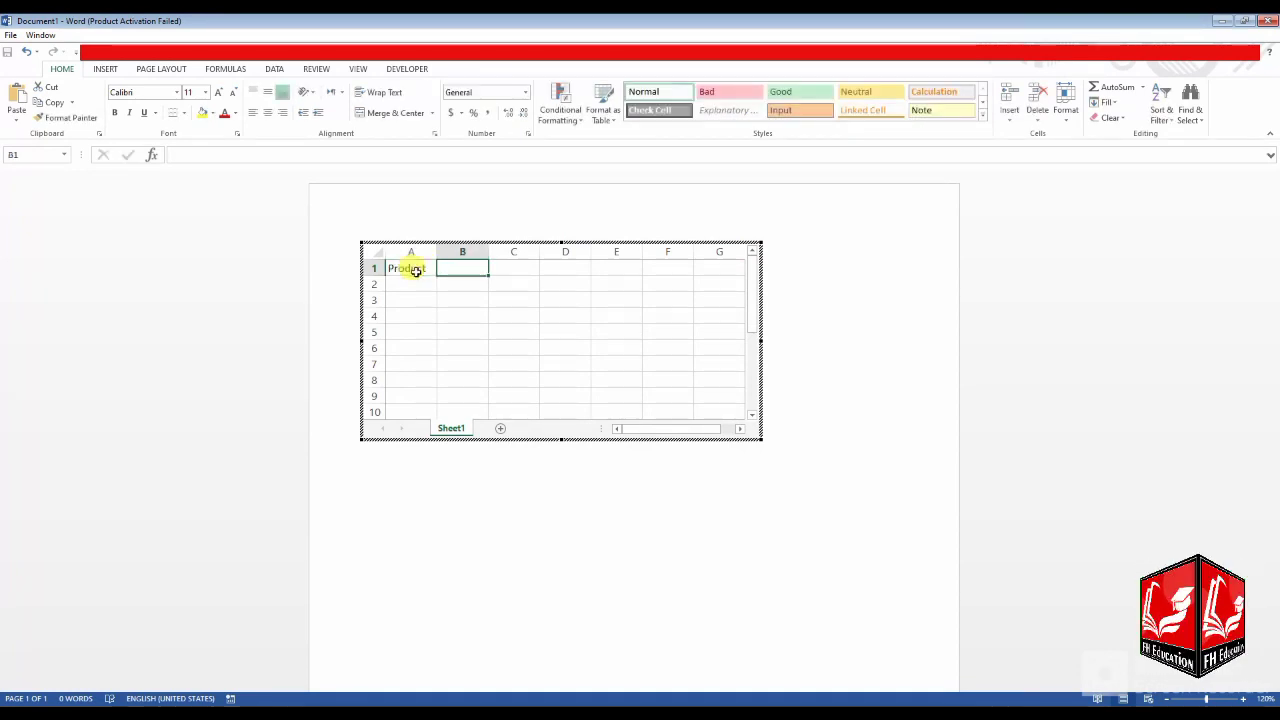
{"action": "left_click", "coordinate": [416, 270]}
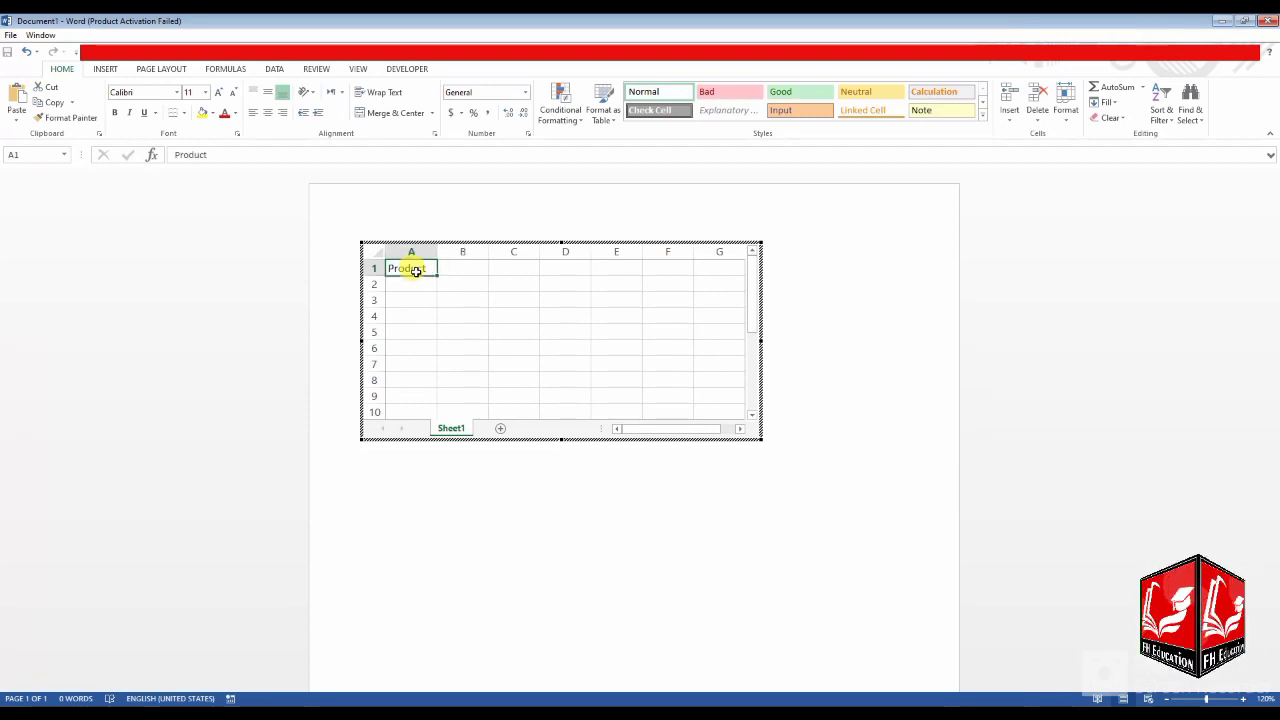
{"action": "type", "text": "Sr"}
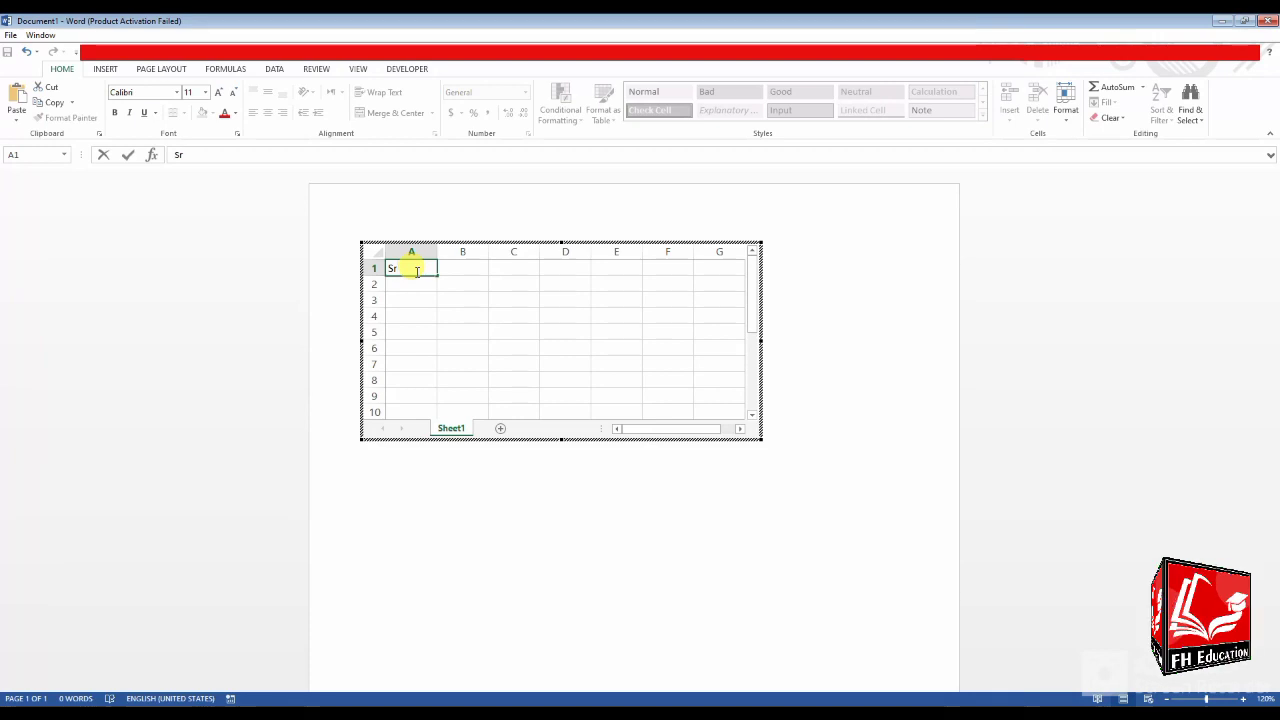
{"action": "key", "text": "Tab"}
{"action": "type", "text": "P"}
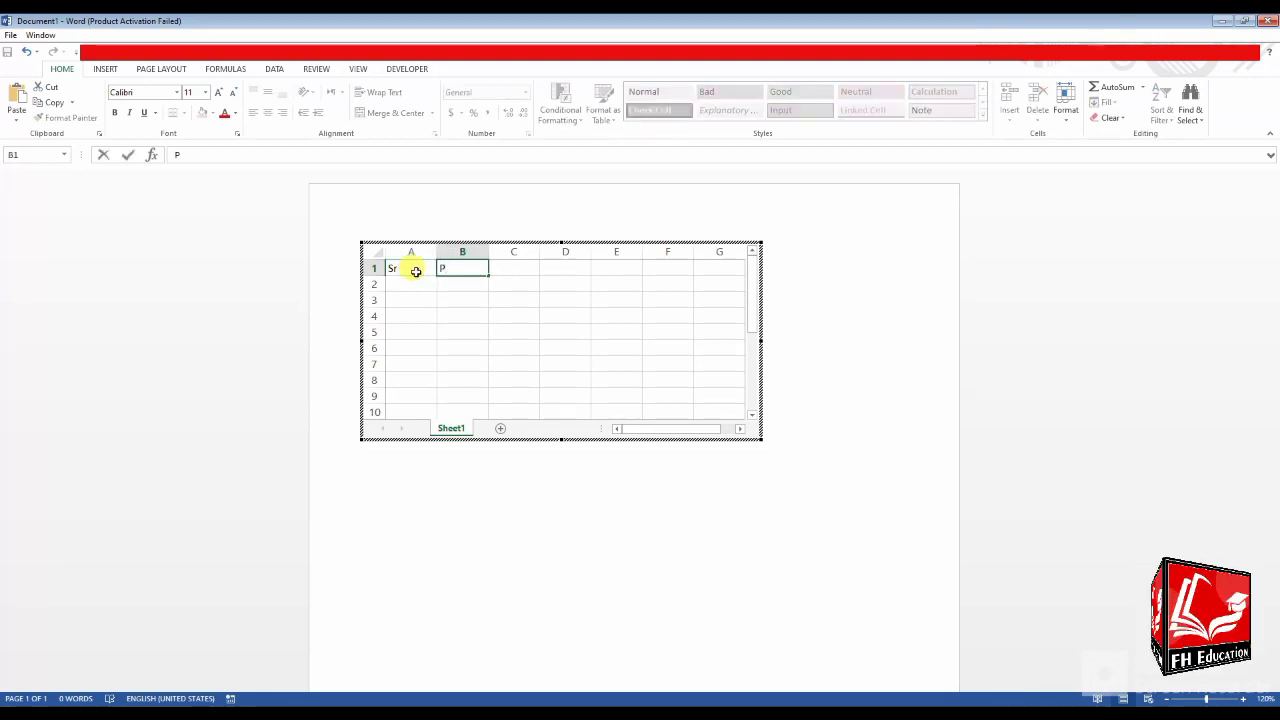
{"action": "type", "text": "roduct"}
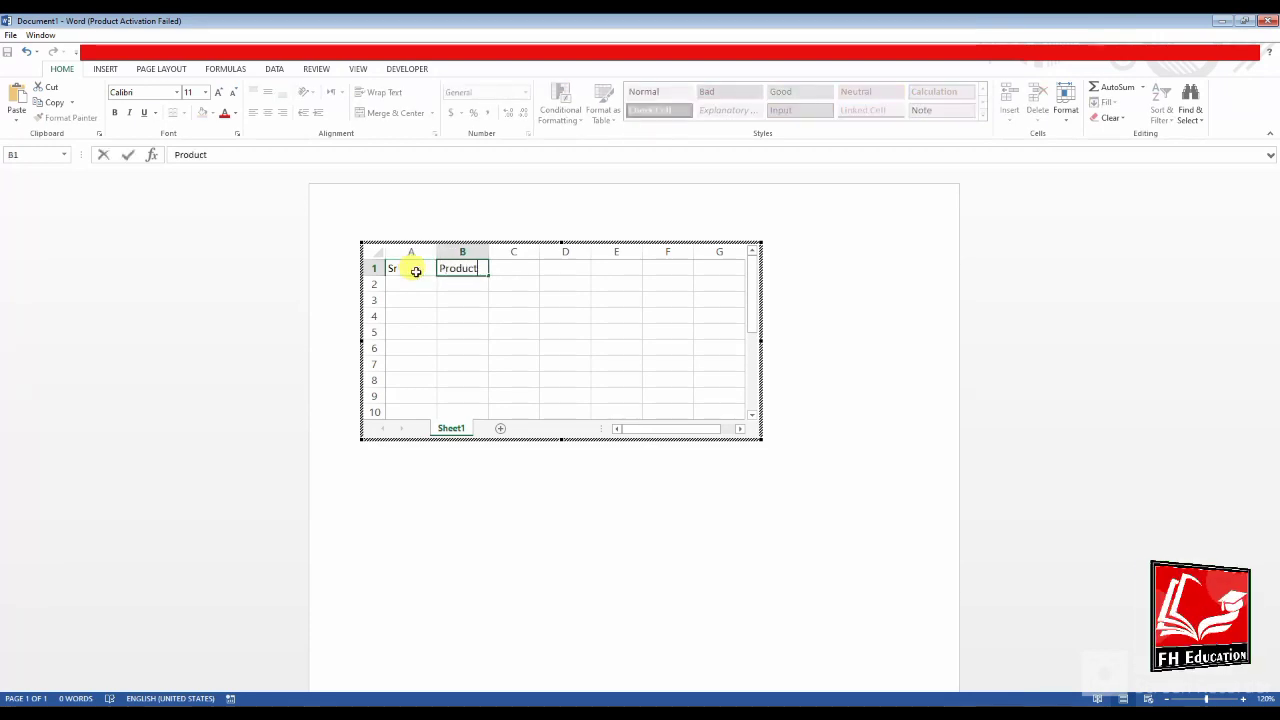
{"action": "key", "text": "Tab"}
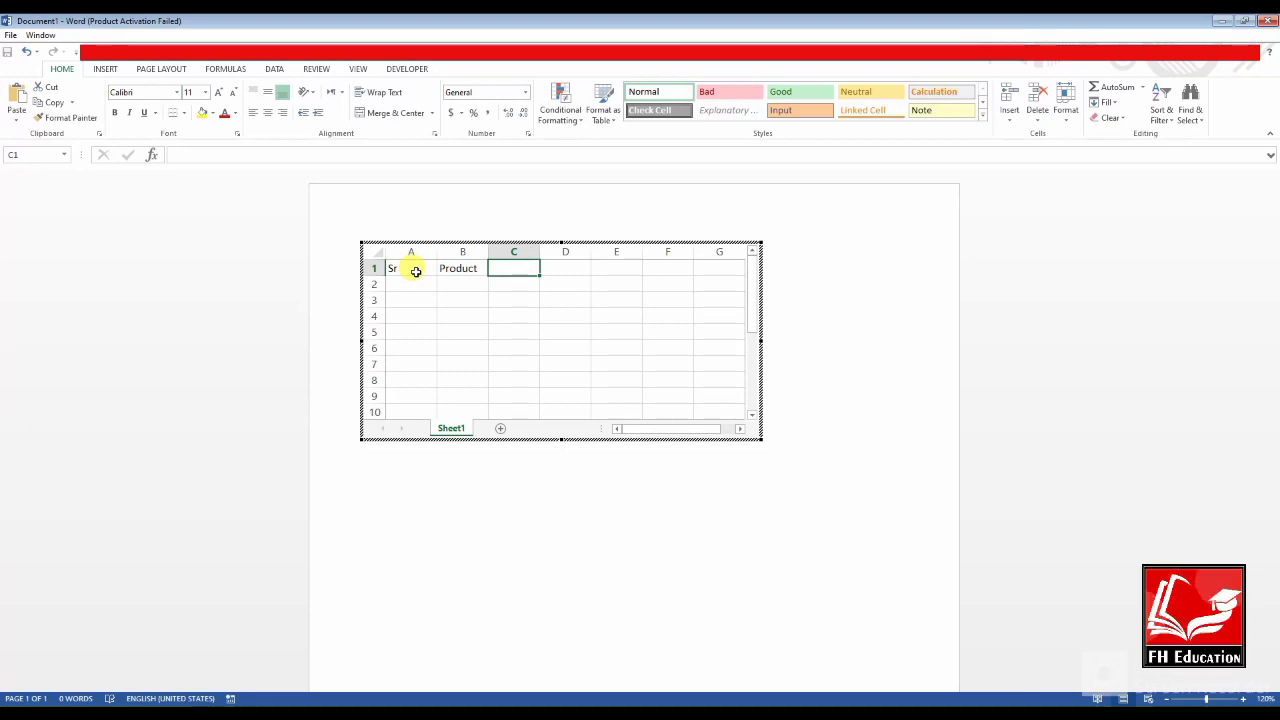
{"action": "double_click", "coordinate": [436, 252]}
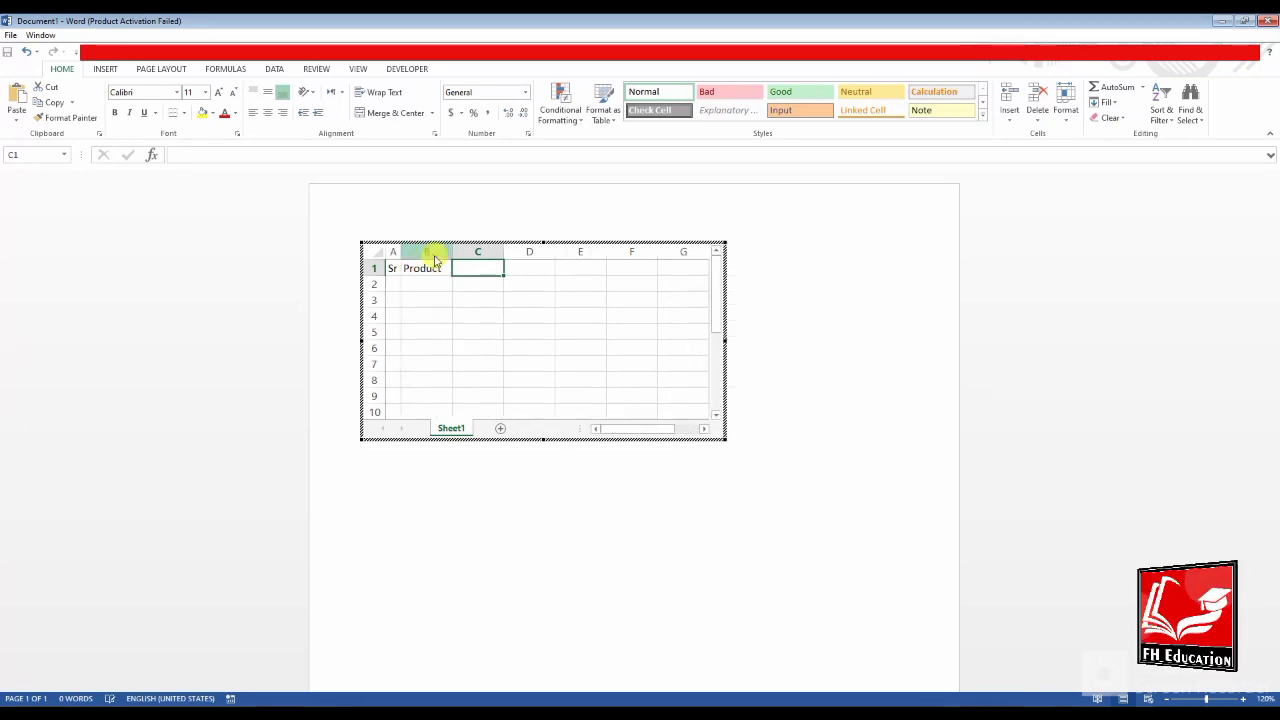
{"action": "double_click", "coordinate": [451, 251]}
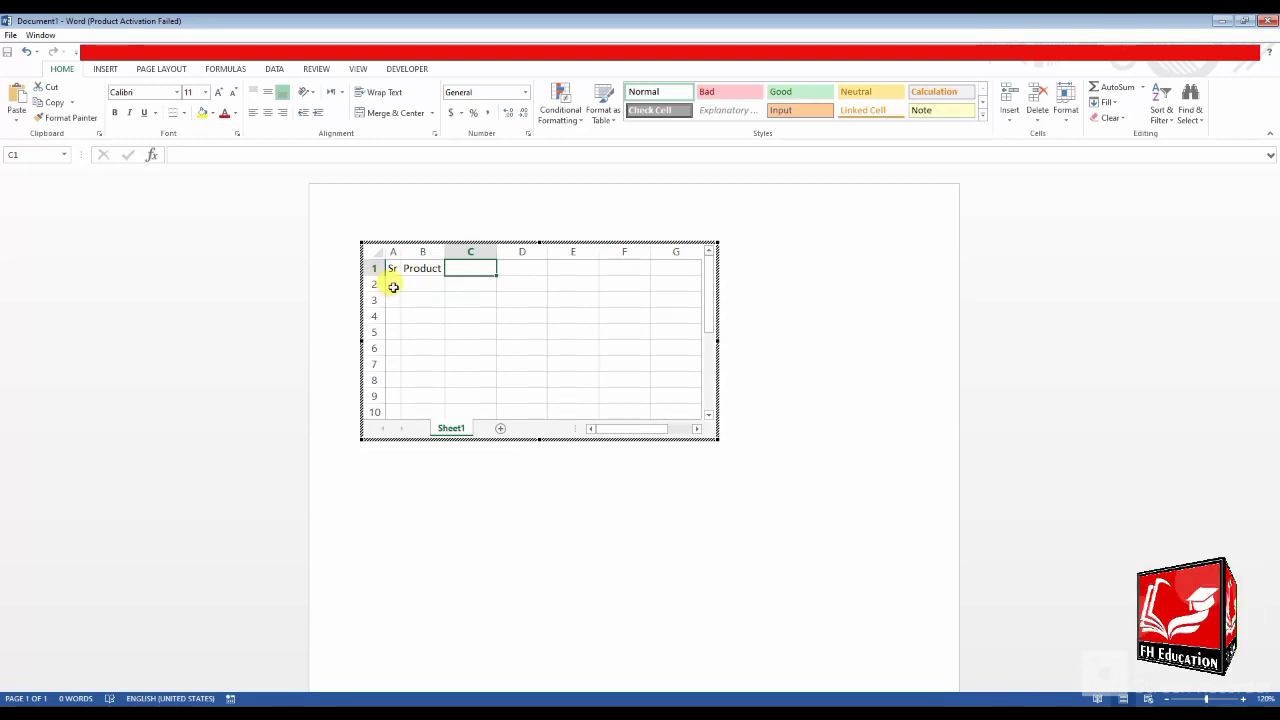
Number the rows in the Sr column by entering 1 and 2 in A2 and A3 and filling the series down to 8.
{"action": "type", "text": "1"}
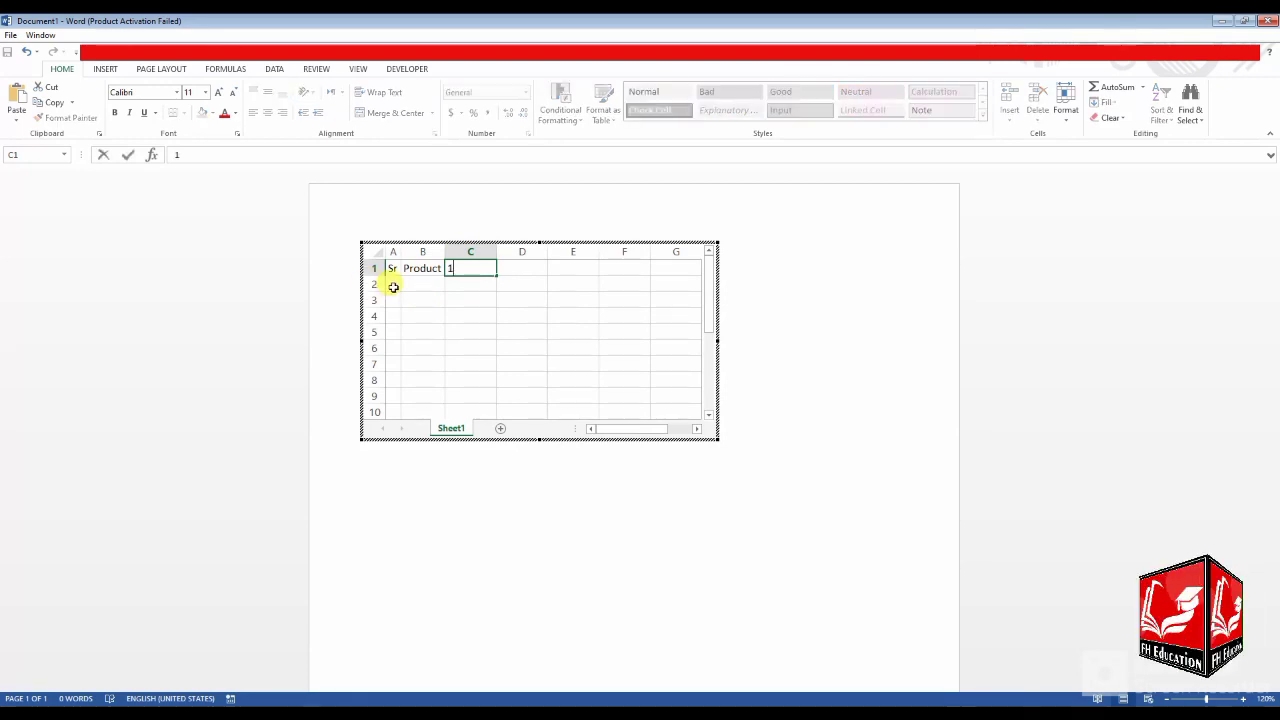
{"action": "left_click", "coordinate": [393, 287]}
{"action": "type", "text": "1"}
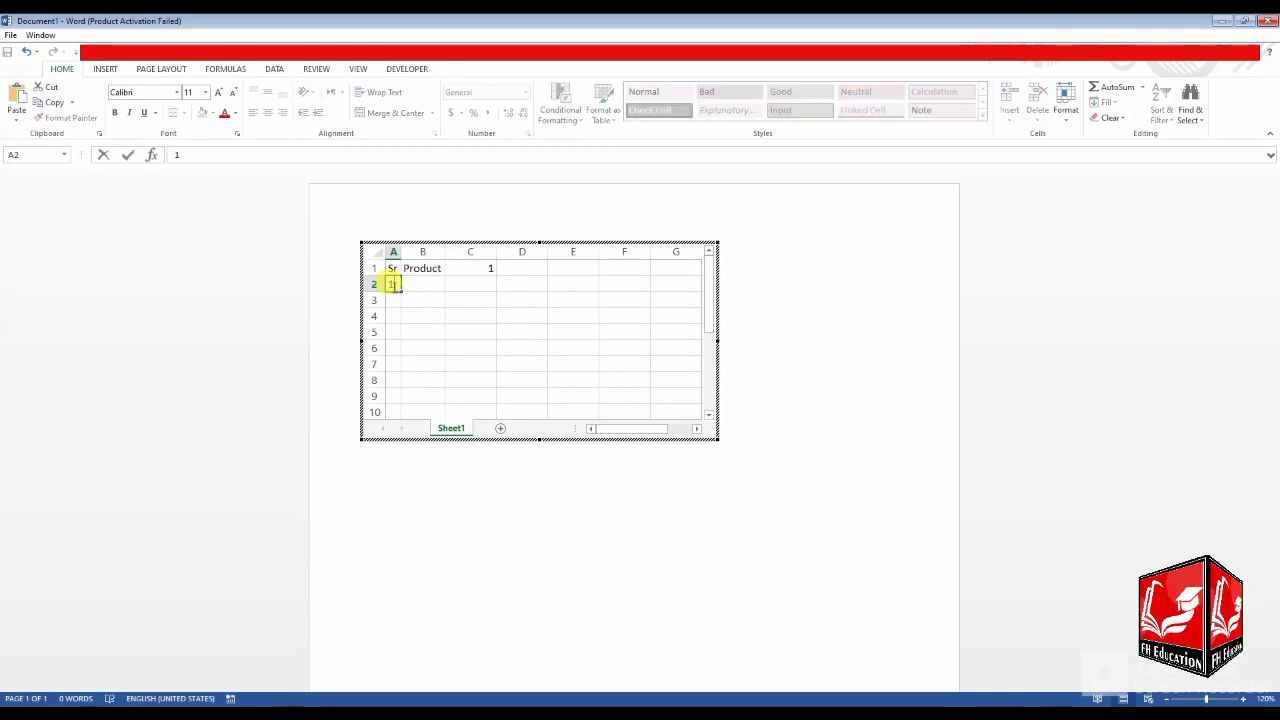
{"action": "left_click", "coordinate": [394, 300]}
{"action": "type", "text": "2"}
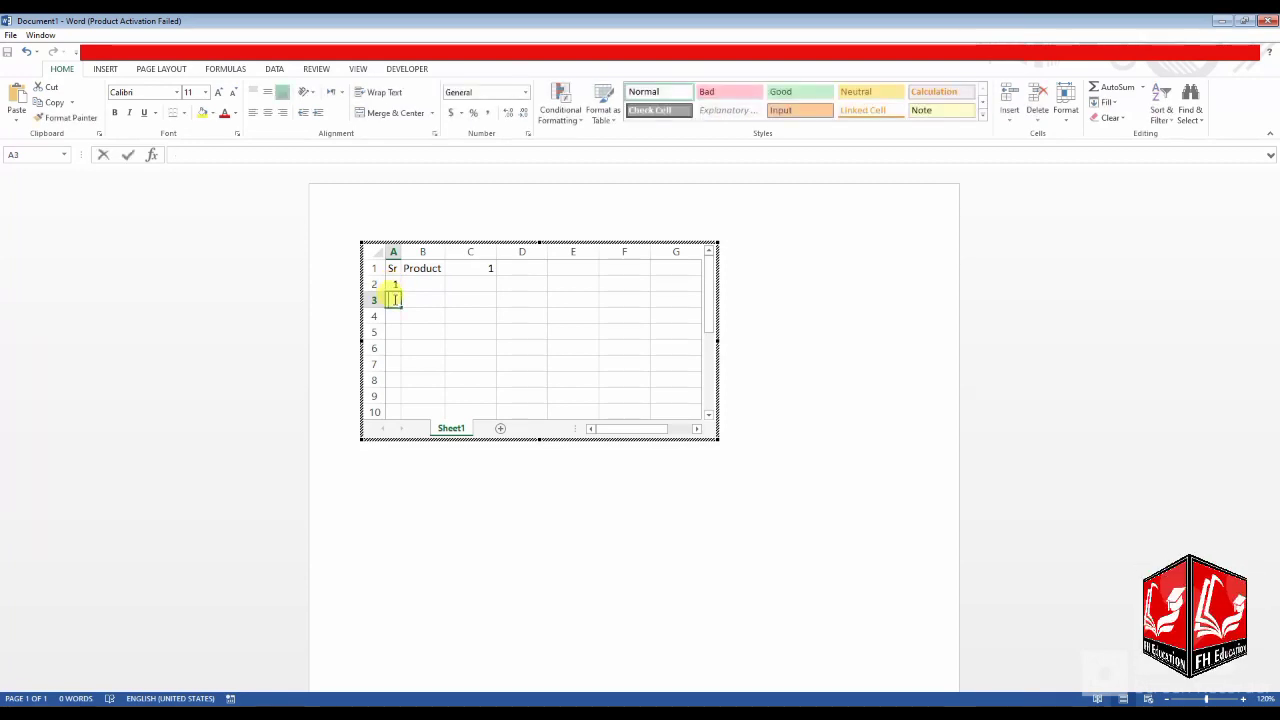
{"action": "key", "text": "Return"}
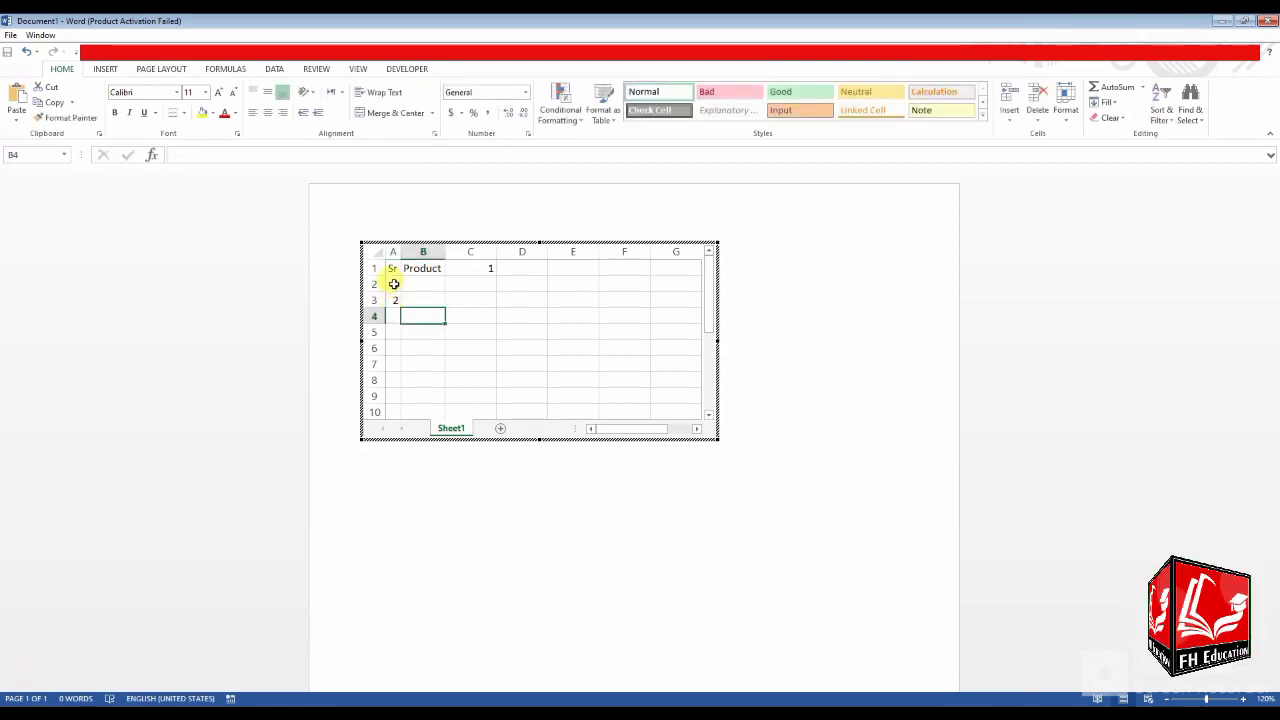
{"action": "left_click_drag", "start_coordinate": [394, 284], "coordinate": [428, 399]}
{"action": "left_click", "coordinate": [472, 364]}
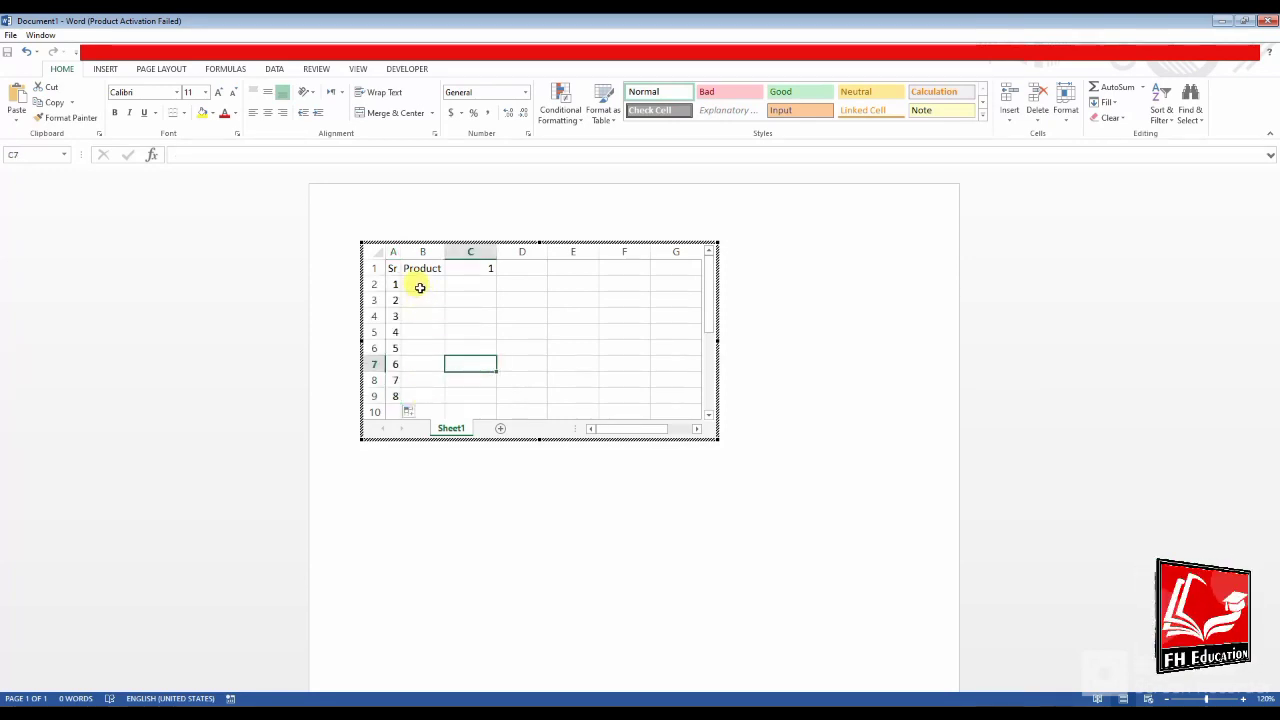
Clear the stray number from cell C1.
{"action": "left_click", "coordinate": [420, 287]}
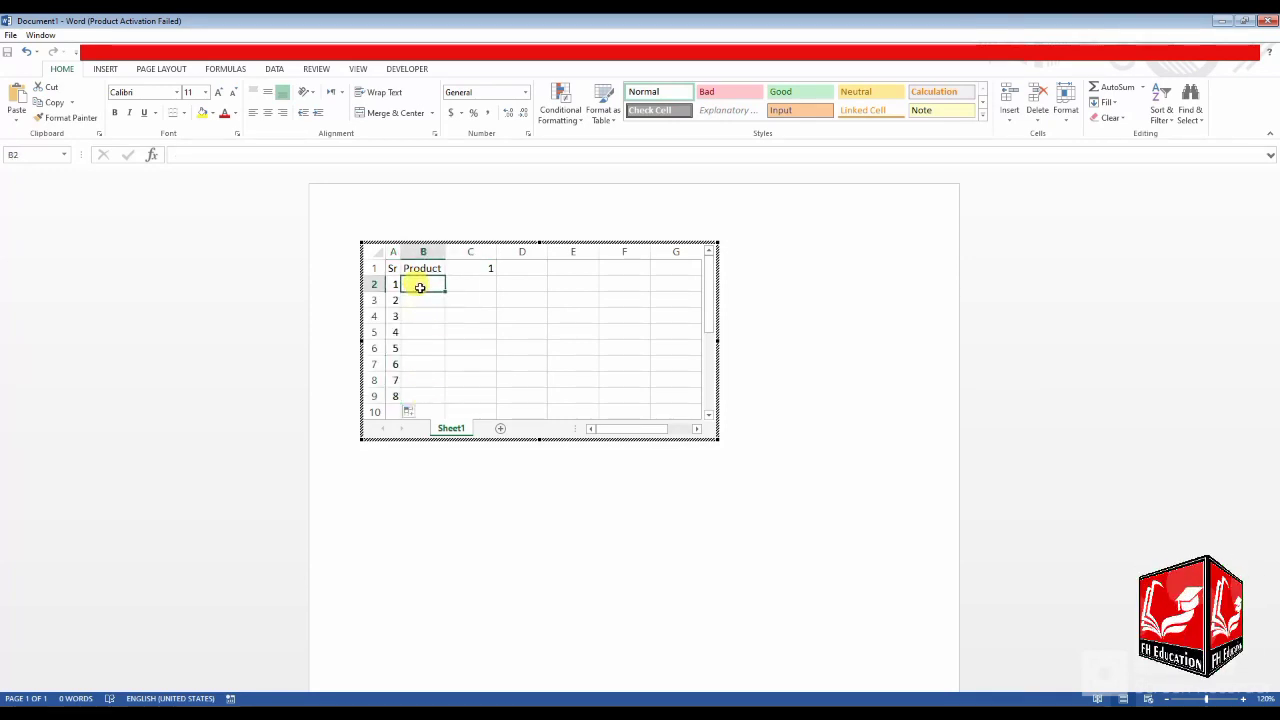
{"action": "left_click", "coordinate": [471, 272]}
{"action": "key", "text": "Delete"}
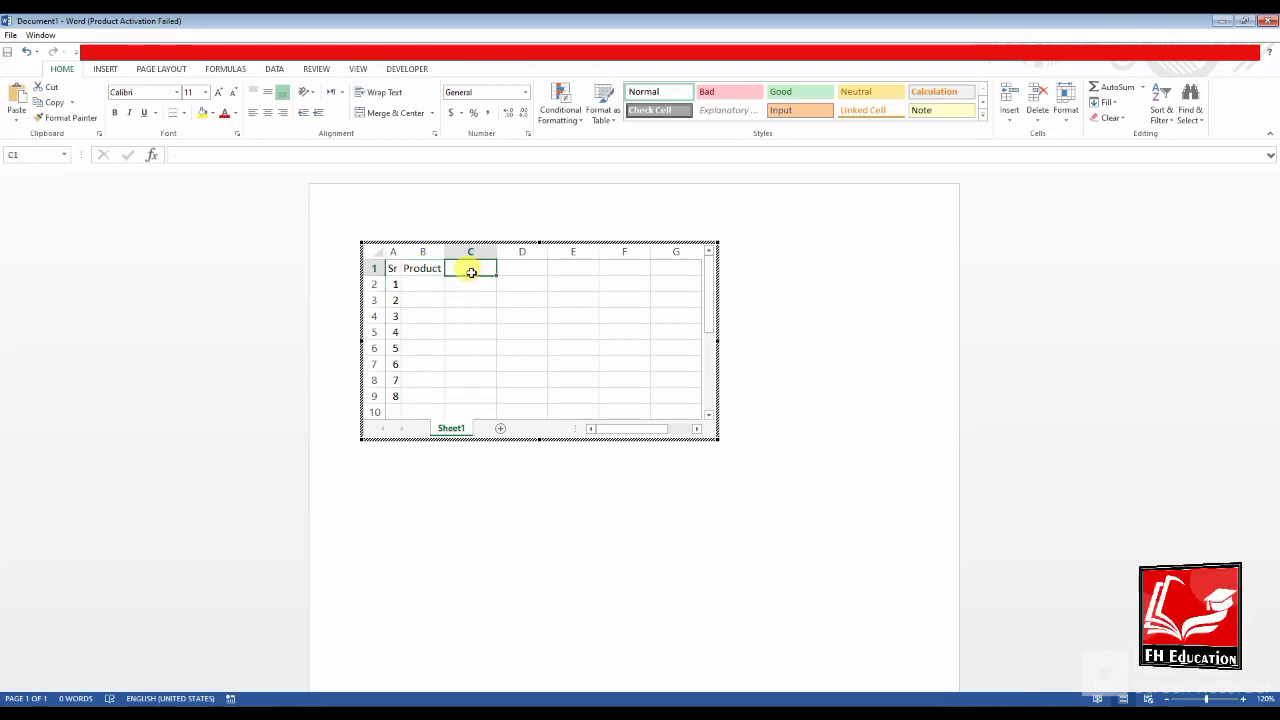
Enter the products "bike", "car", "vegetable" and "fruit" in cells B2 to B5.
{"action": "left_click", "coordinate": [422, 285]}
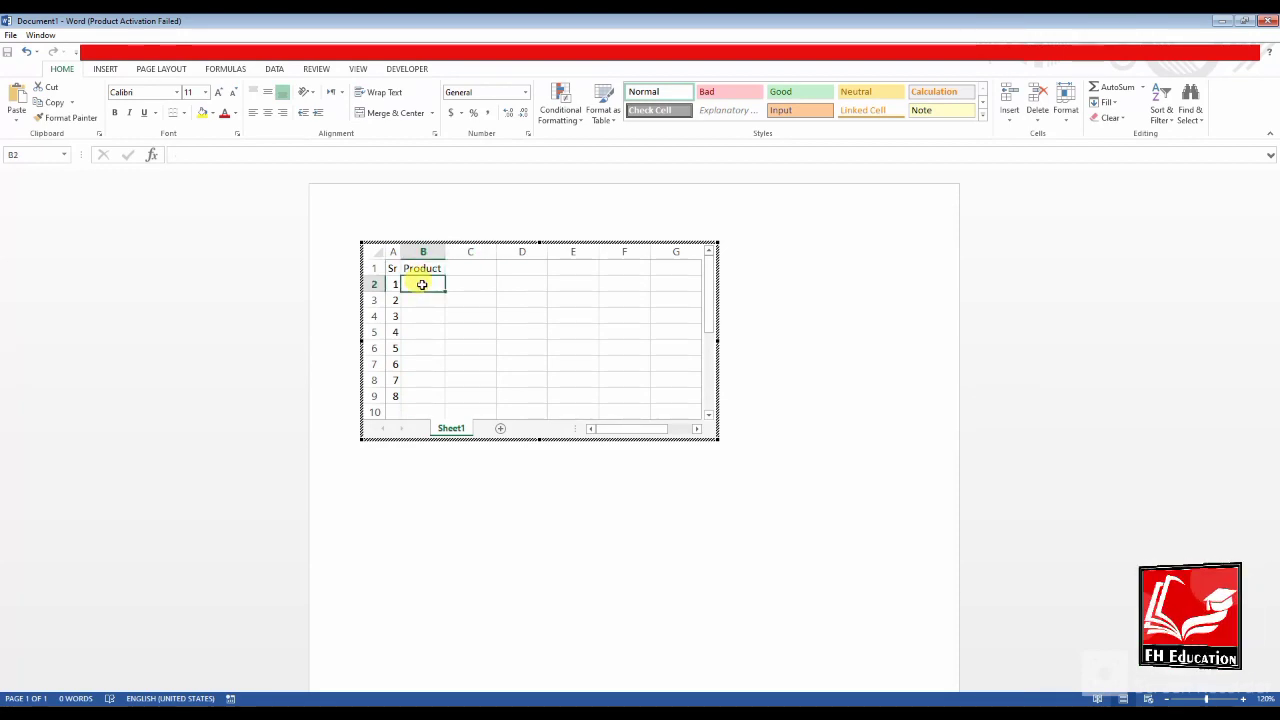
{"action": "type", "text": "bike"}
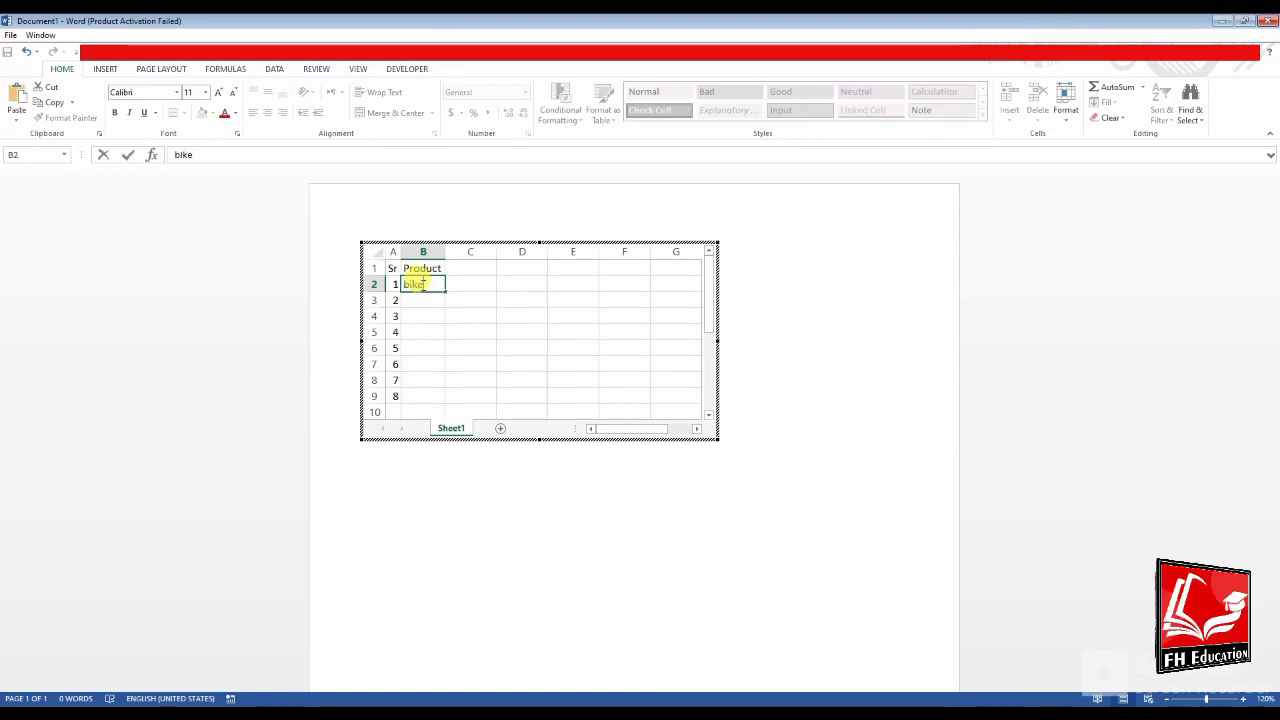
{"action": "key", "text": "Return"}
{"action": "type", "text": "car"}
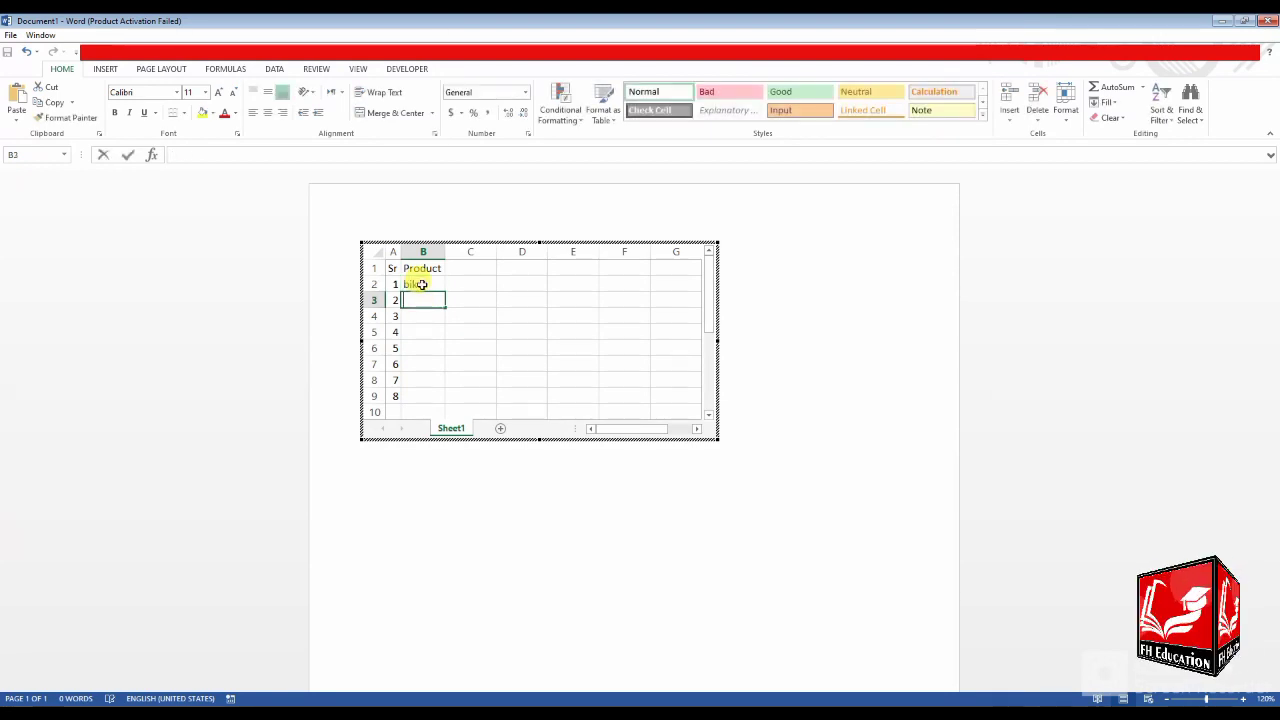
{"action": "key", "text": "Return"}
{"action": "type", "text": "v"}
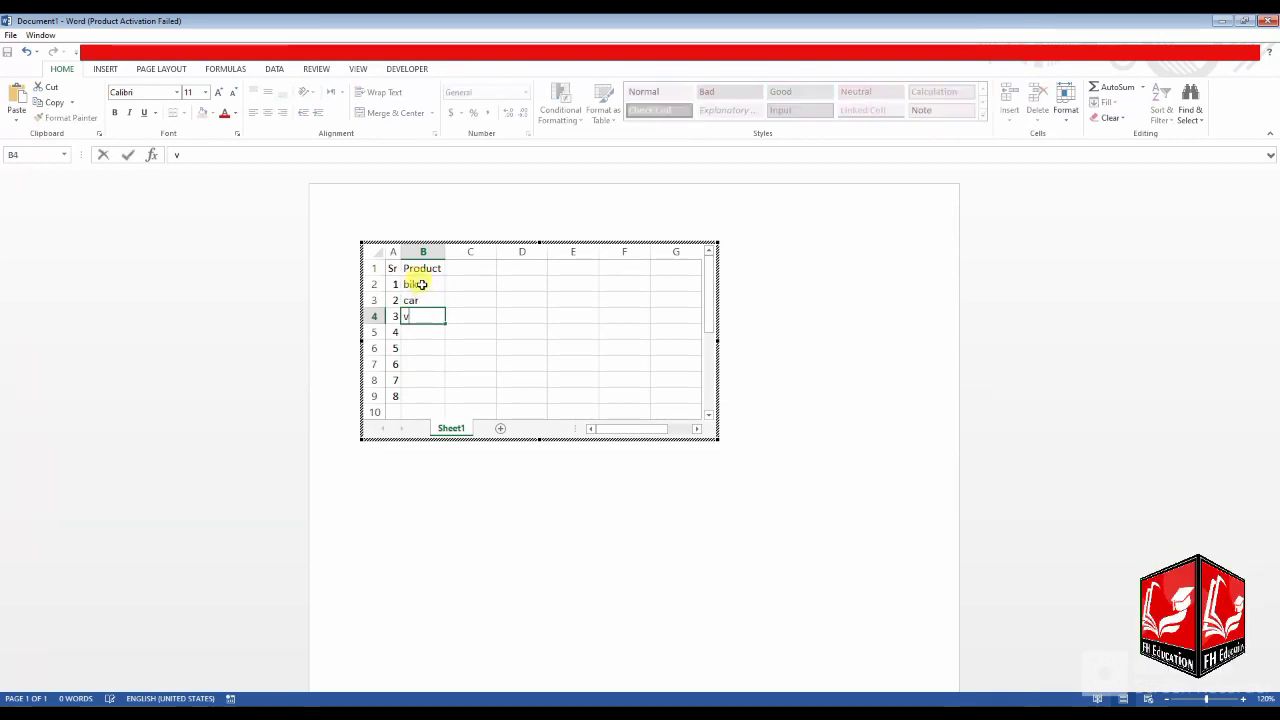
{"action": "type", "text": "egeta"}
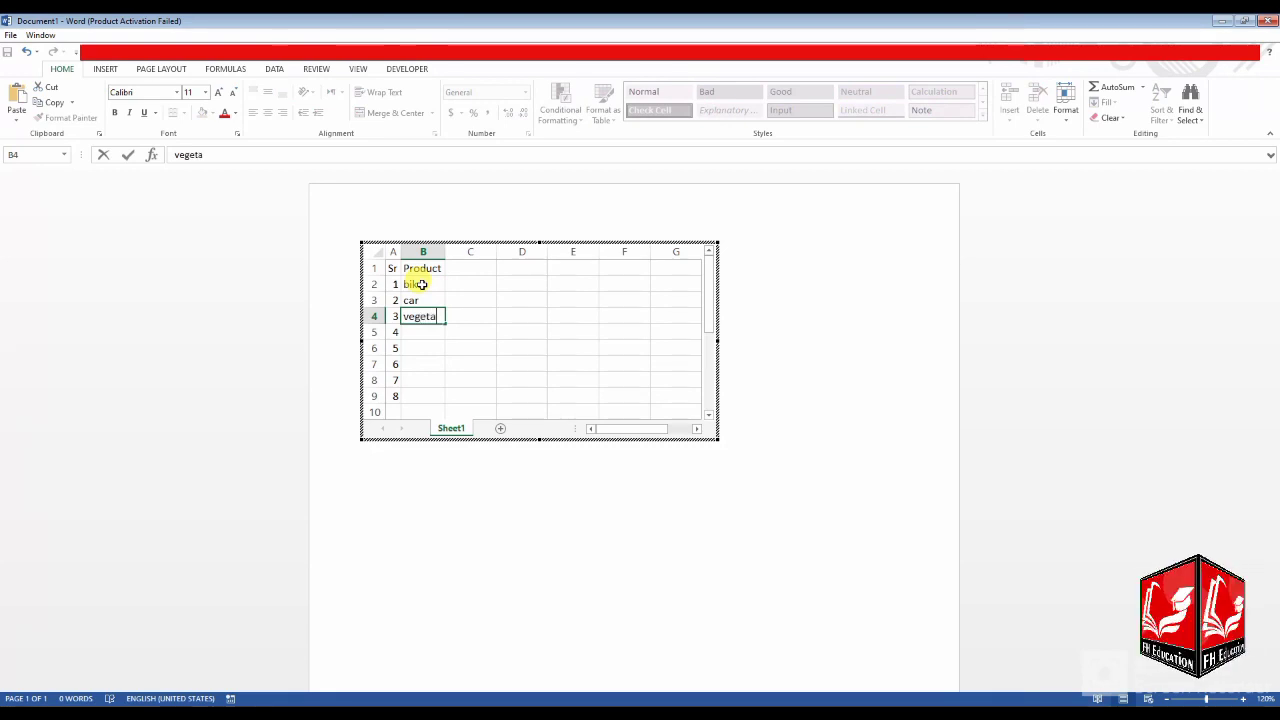
{"action": "type", "text": "ble"}
{"action": "key", "text": "Return"}
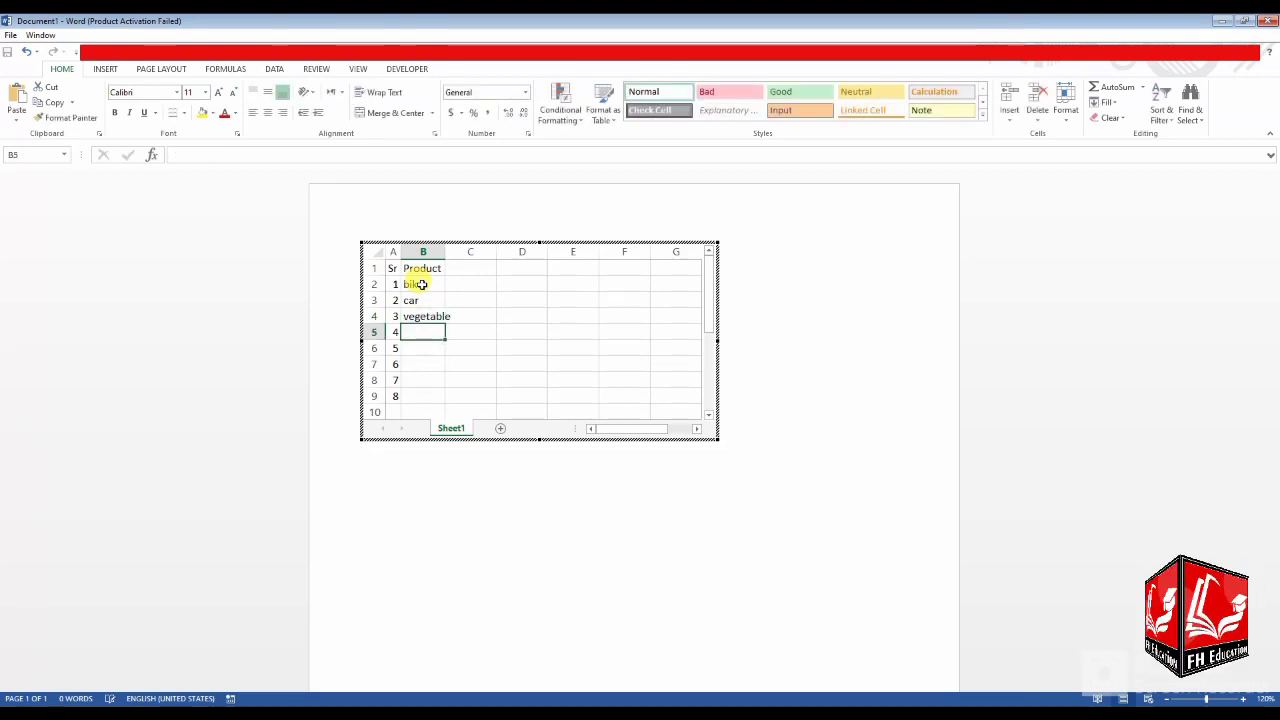
{"action": "type", "text": "fru"}
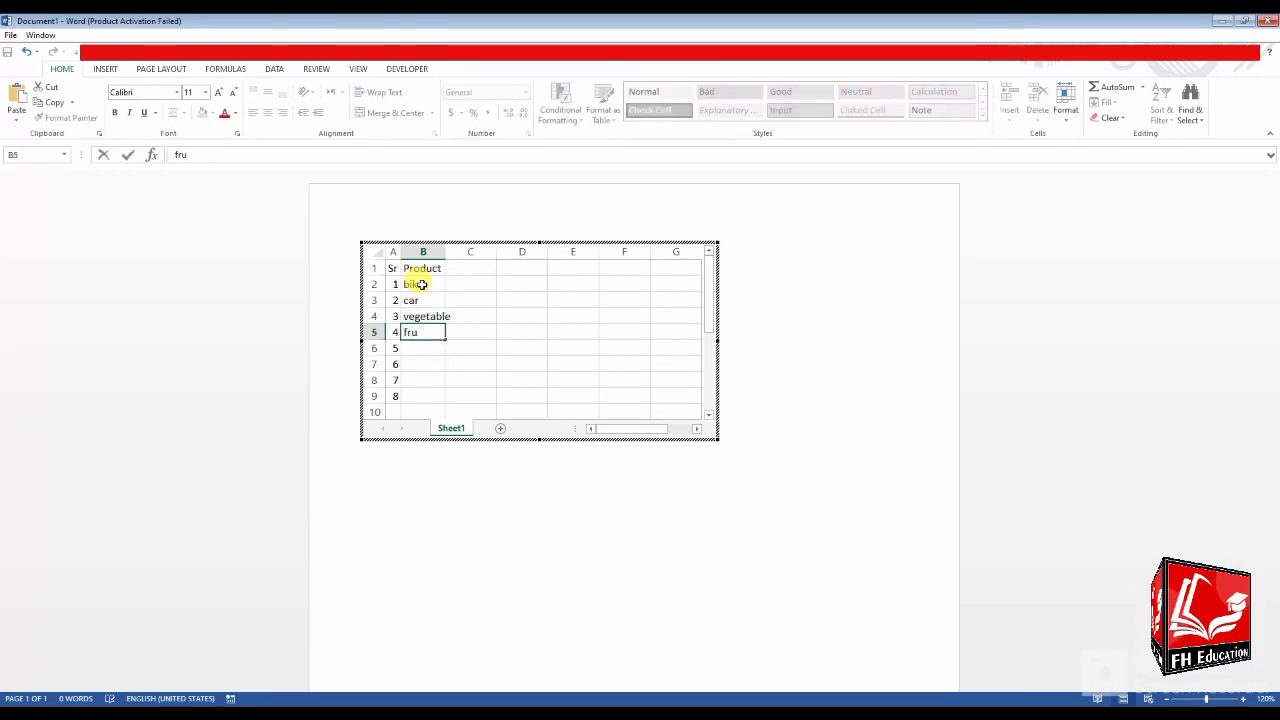
{"action": "type", "text": "it"}
{"action": "left_click", "coordinate": [460, 338]}
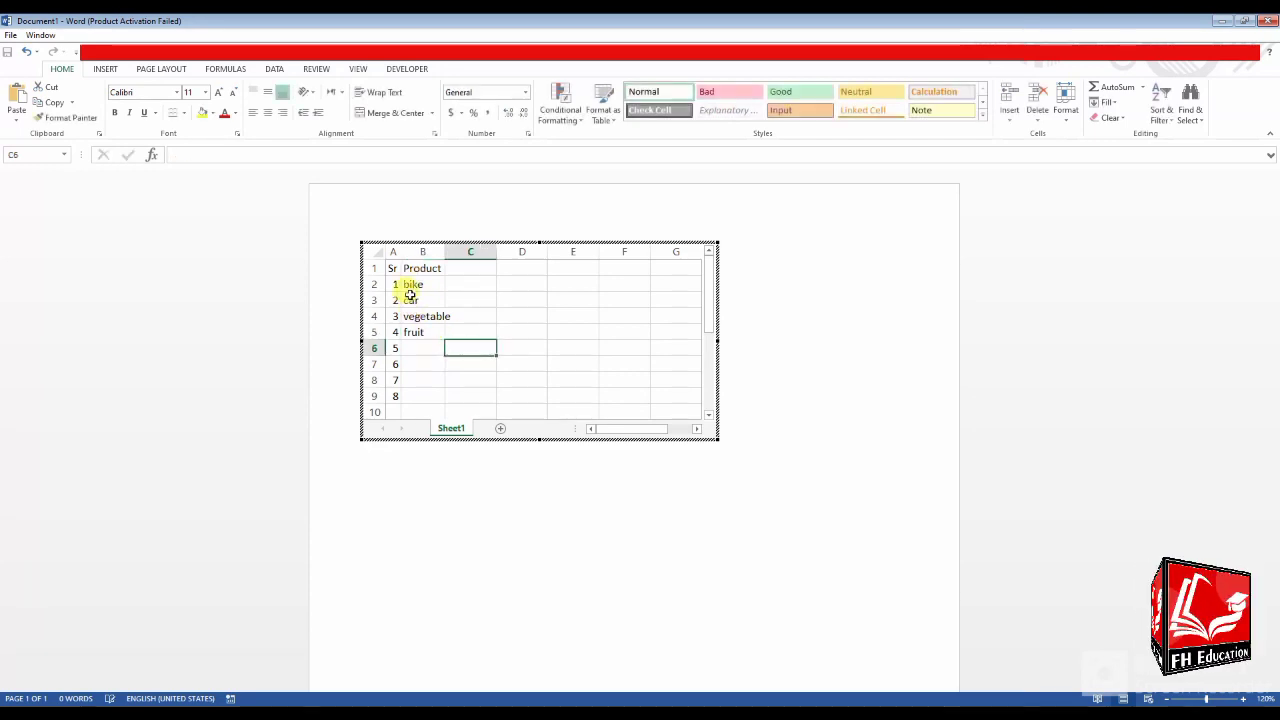
Fill the four product names down the Product column to B9 and fit column B's width to its contents.
{"action": "left_click_drag", "start_coordinate": [423, 268], "coordinate": [438, 352]}
{"action": "left_click", "coordinate": [455, 333]}
{"action": "left_click", "coordinate": [500, 316]}
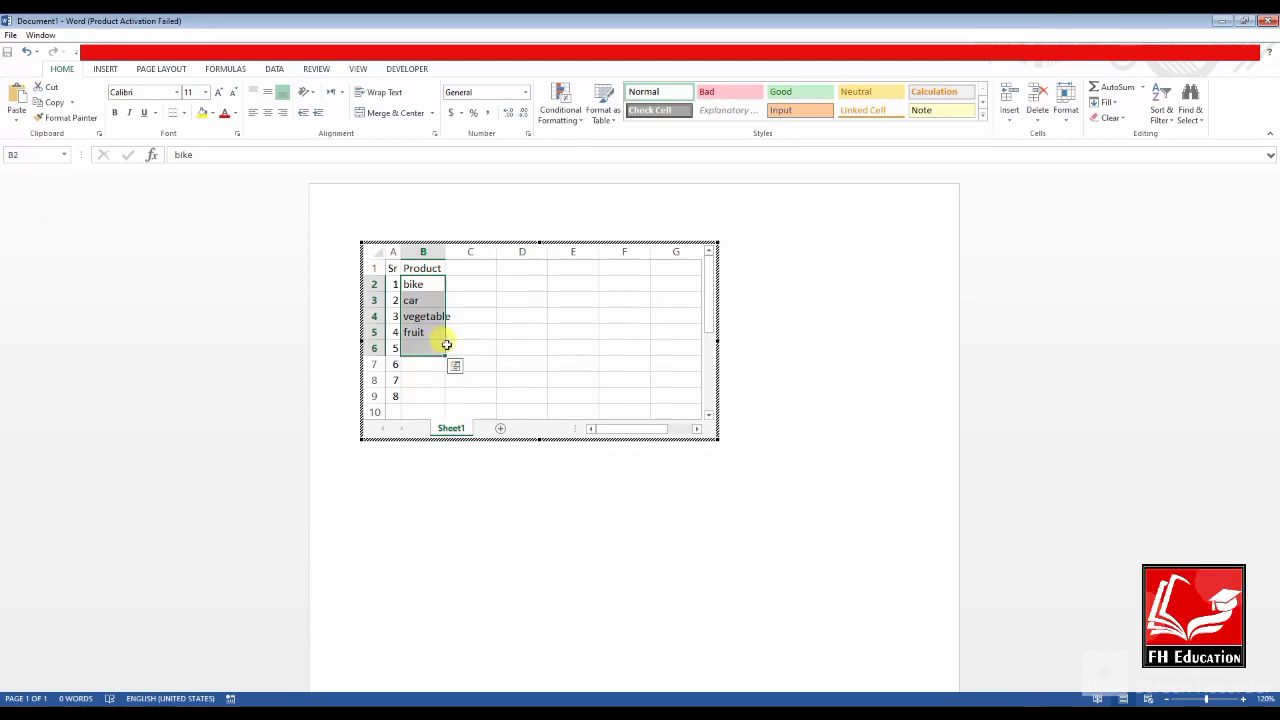
{"action": "left_click", "coordinate": [472, 327]}
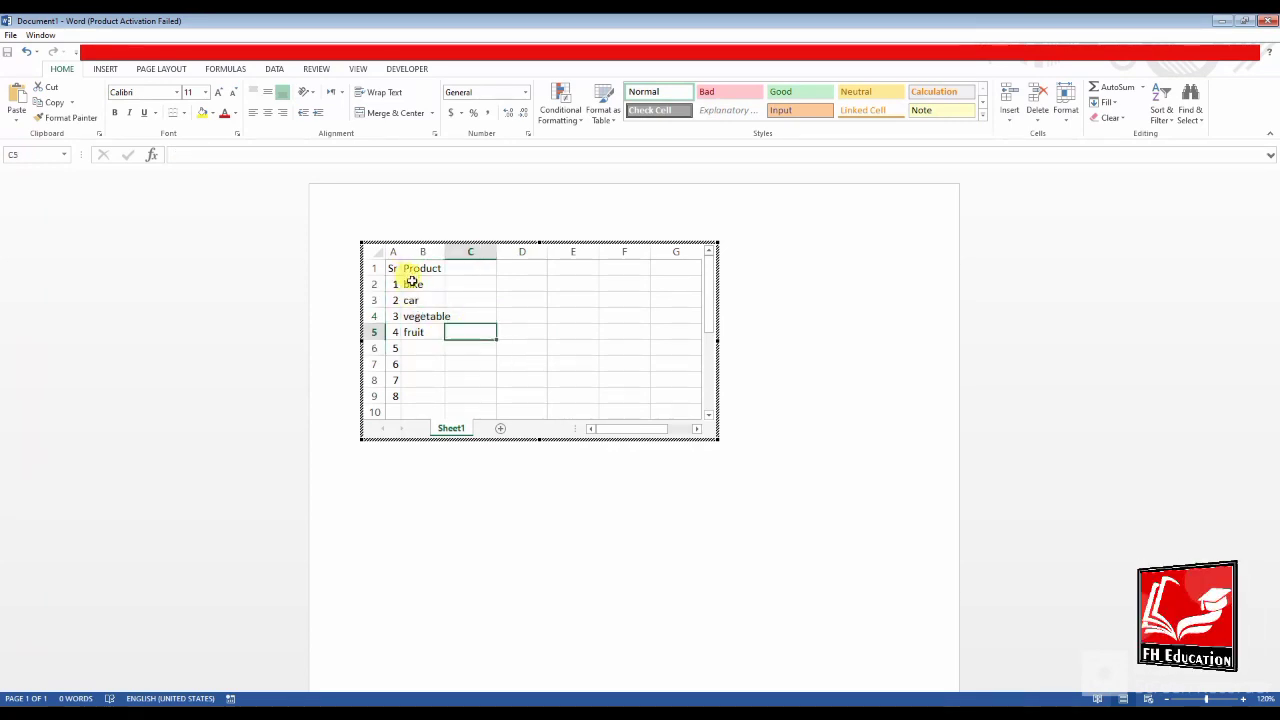
{"action": "left_click_drag", "start_coordinate": [413, 285], "coordinate": [438, 339]}
{"action": "left_click", "coordinate": [425, 347]}
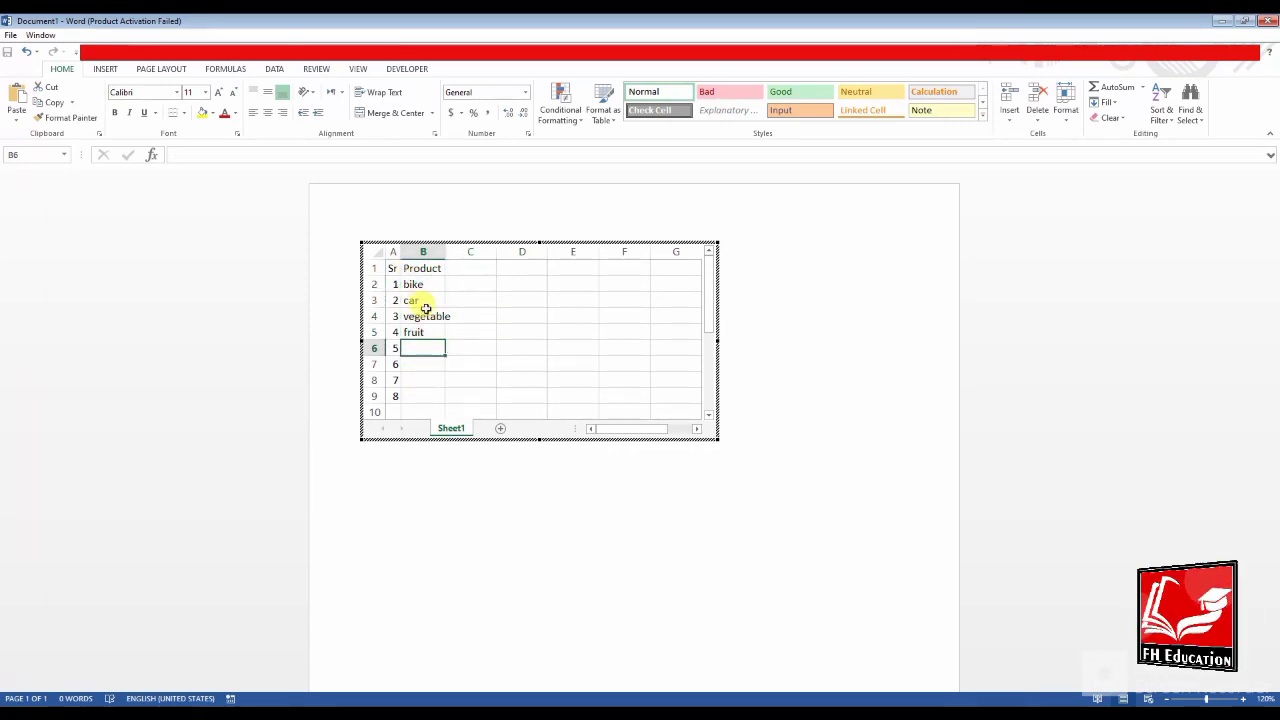
{"action": "left_click_drag", "start_coordinate": [417, 284], "coordinate": [449, 396]}
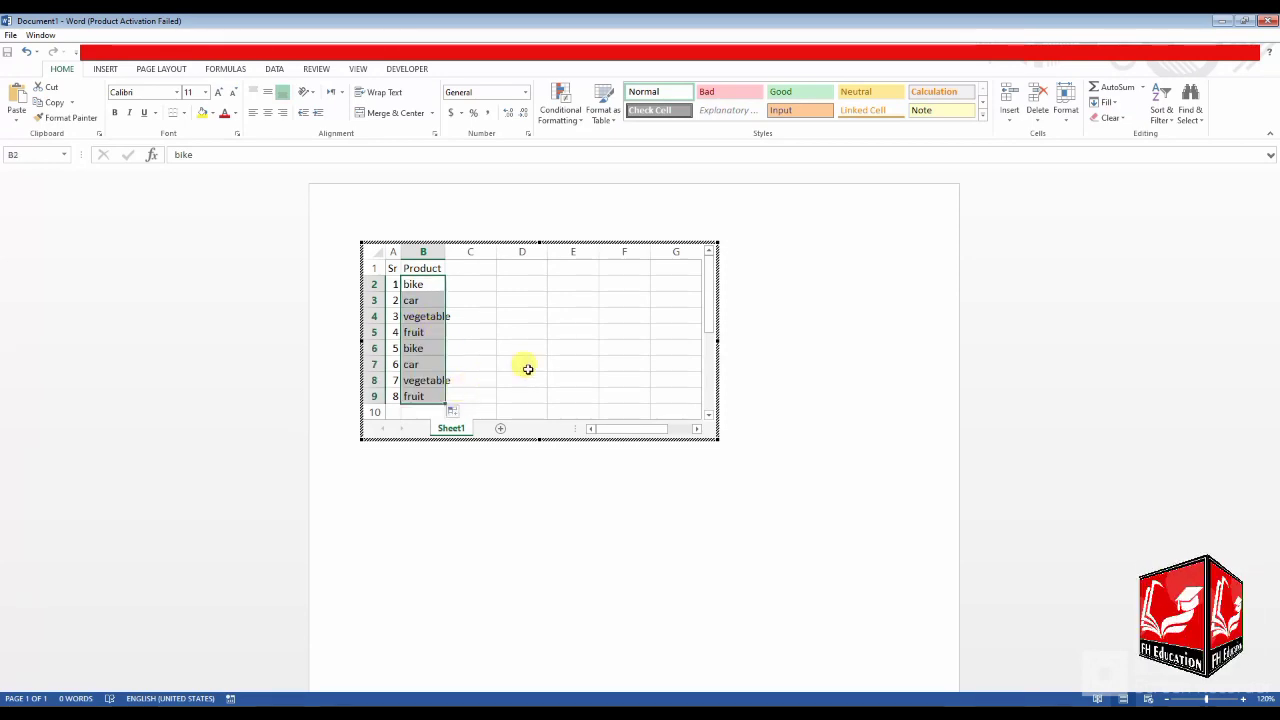
{"action": "left_click", "coordinate": [521, 364]}
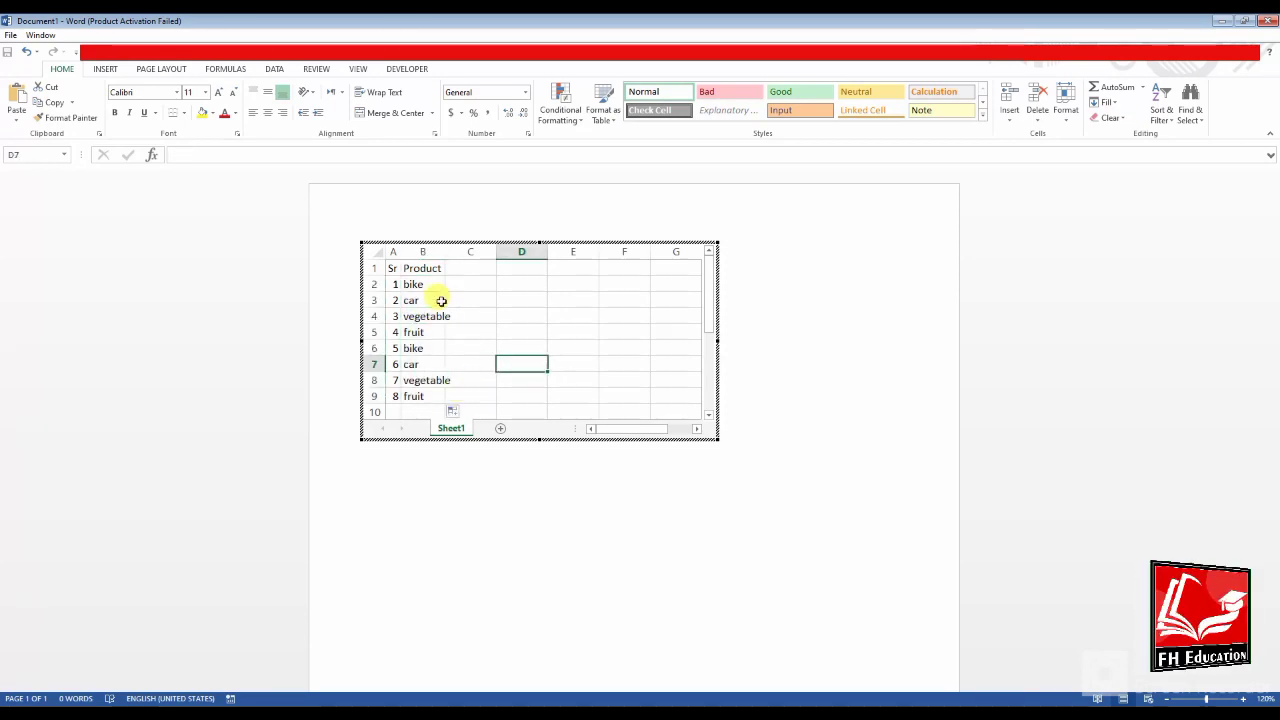
{"action": "double_click", "coordinate": [446, 250]}
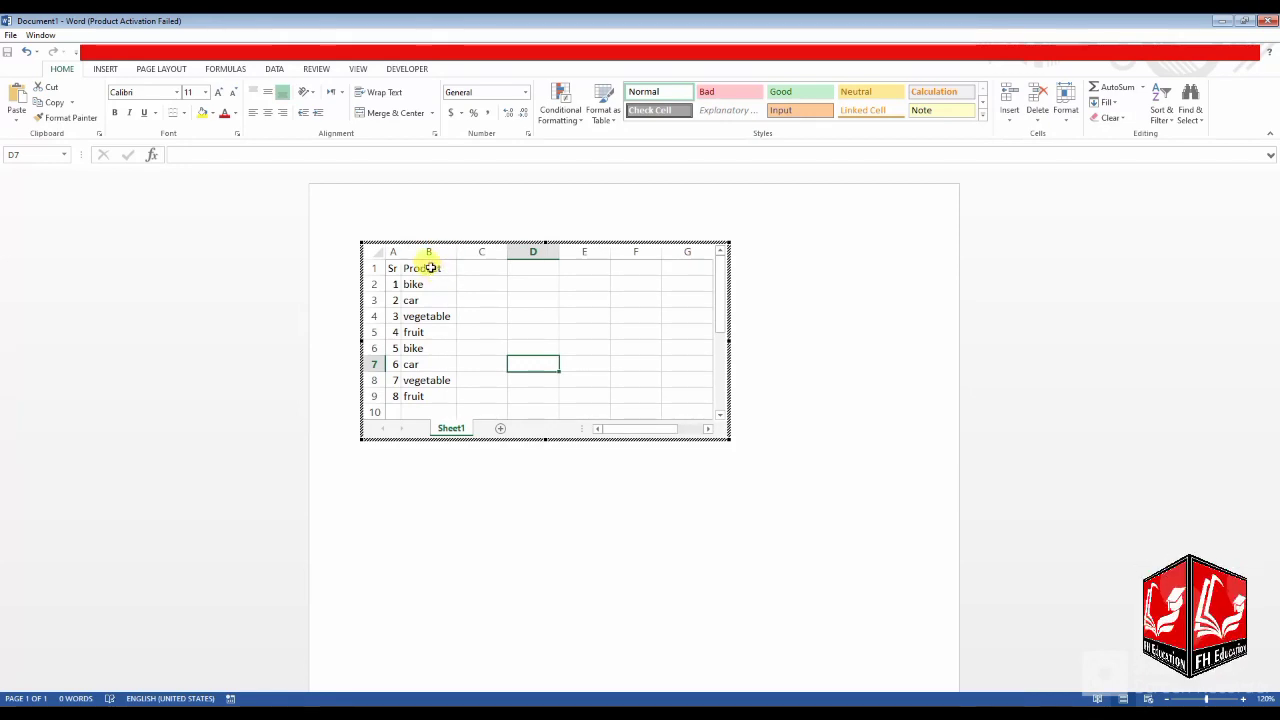
Format the headings in A1:B1 as bold and italic, with a yellow fill and all borders.
{"action": "left_click_drag", "start_coordinate": [394, 267], "coordinate": [426, 270]}
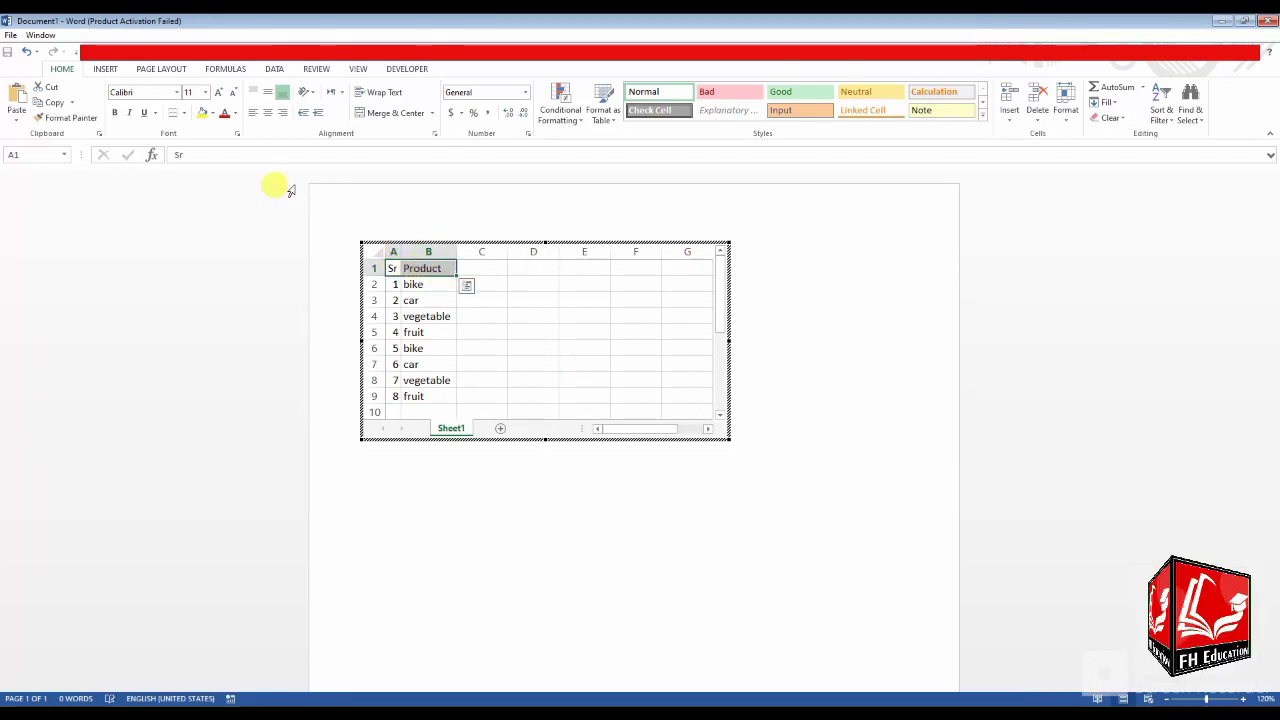
{"action": "left_click", "coordinate": [116, 113]}
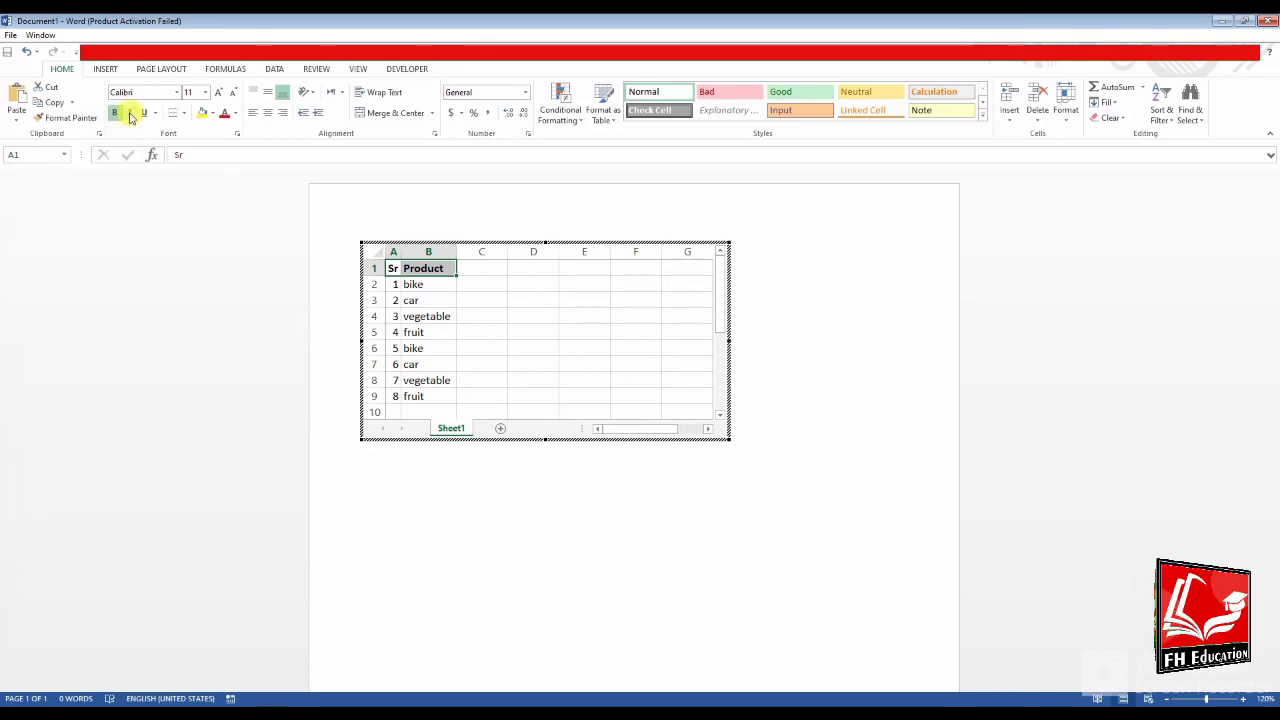
{"action": "left_click", "coordinate": [129, 113]}
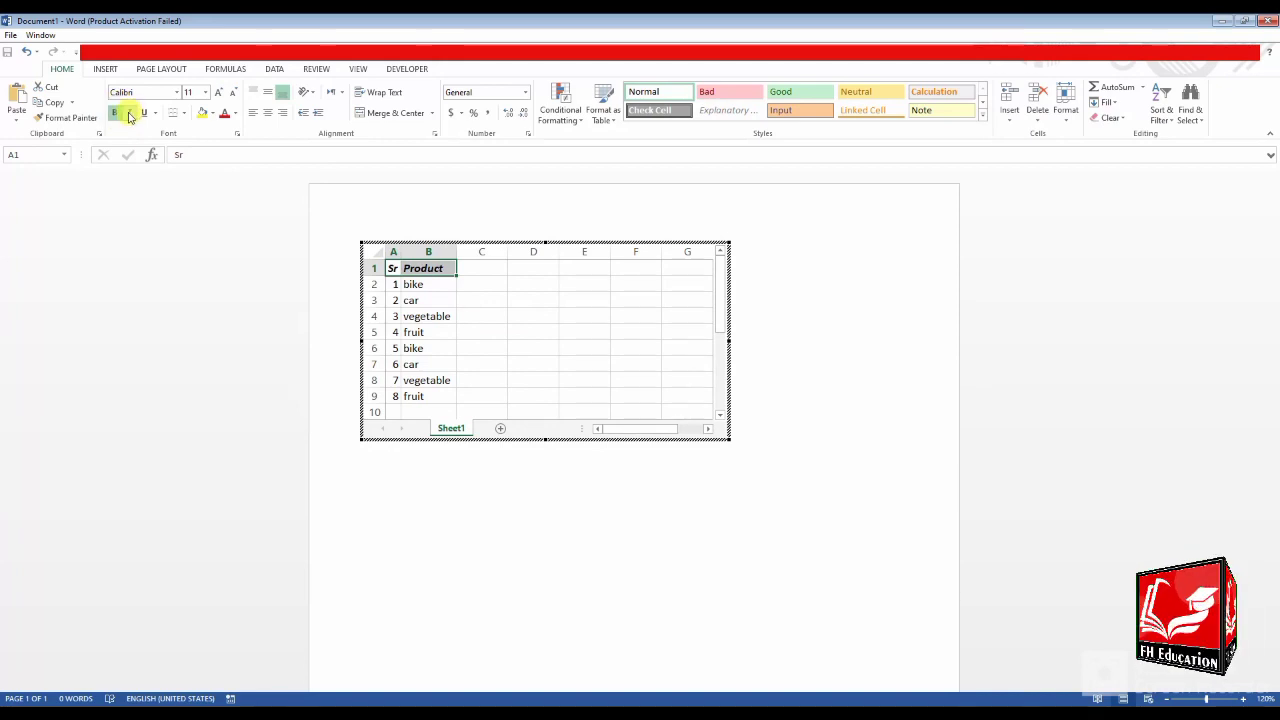
{"action": "left_click", "coordinate": [202, 113]}
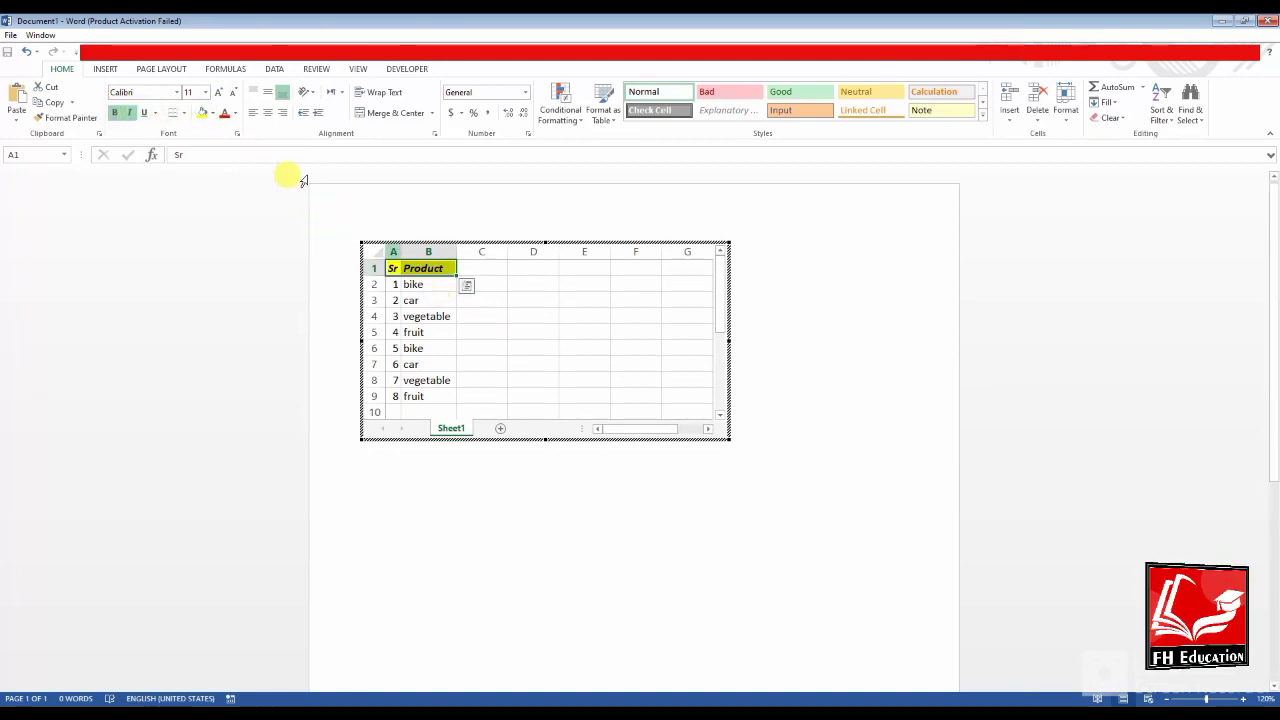
{"action": "left_click", "coordinate": [184, 113]}
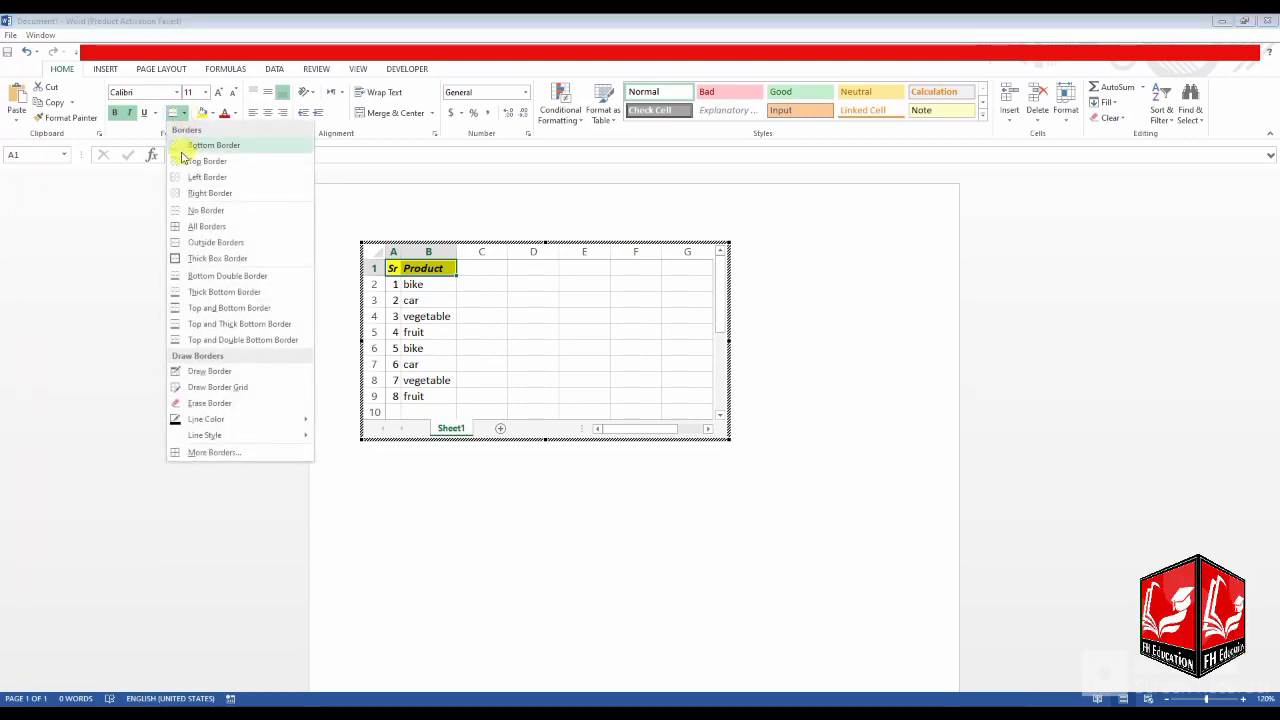
{"action": "left_click", "coordinate": [200, 226]}
{"action": "left_click", "coordinate": [537, 335]}
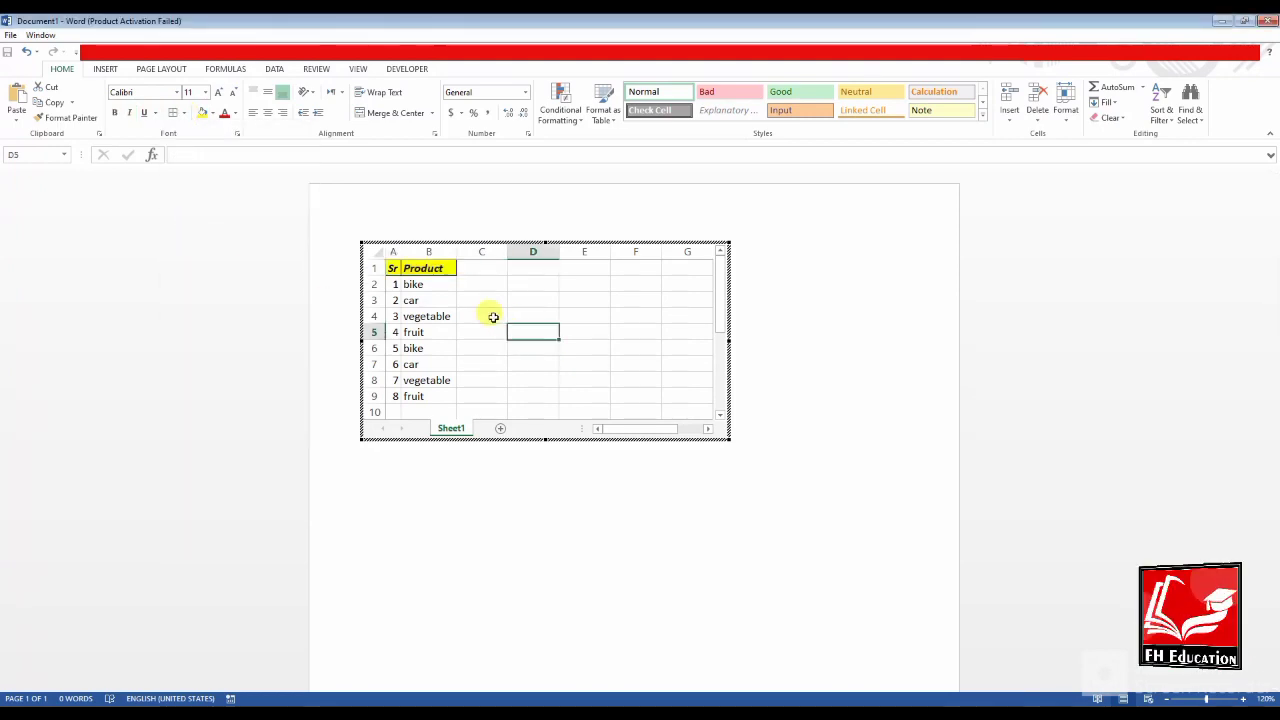
Apply all borders to the product list in A1:B9 and return to the document.
{"action": "left_click_drag", "start_coordinate": [391, 270], "coordinate": [434, 396]}
{"action": "left_click", "coordinate": [175, 113]}
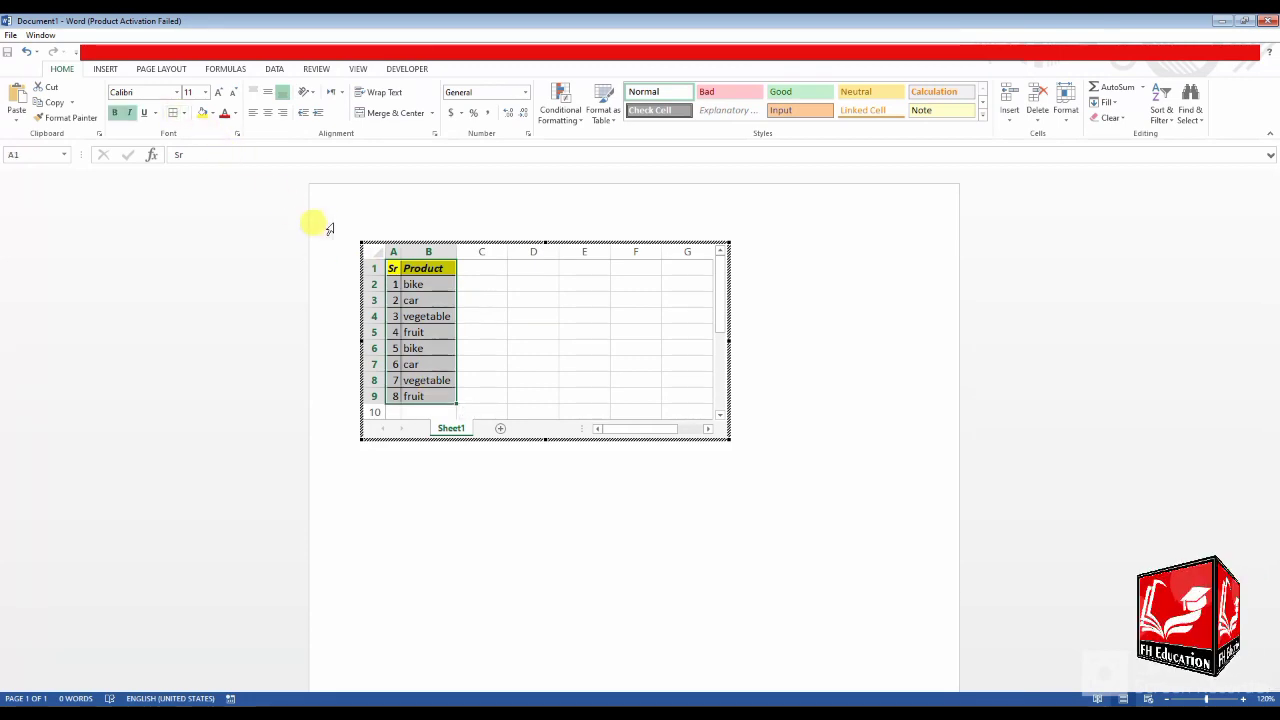
{"action": "left_click", "coordinate": [498, 299]}
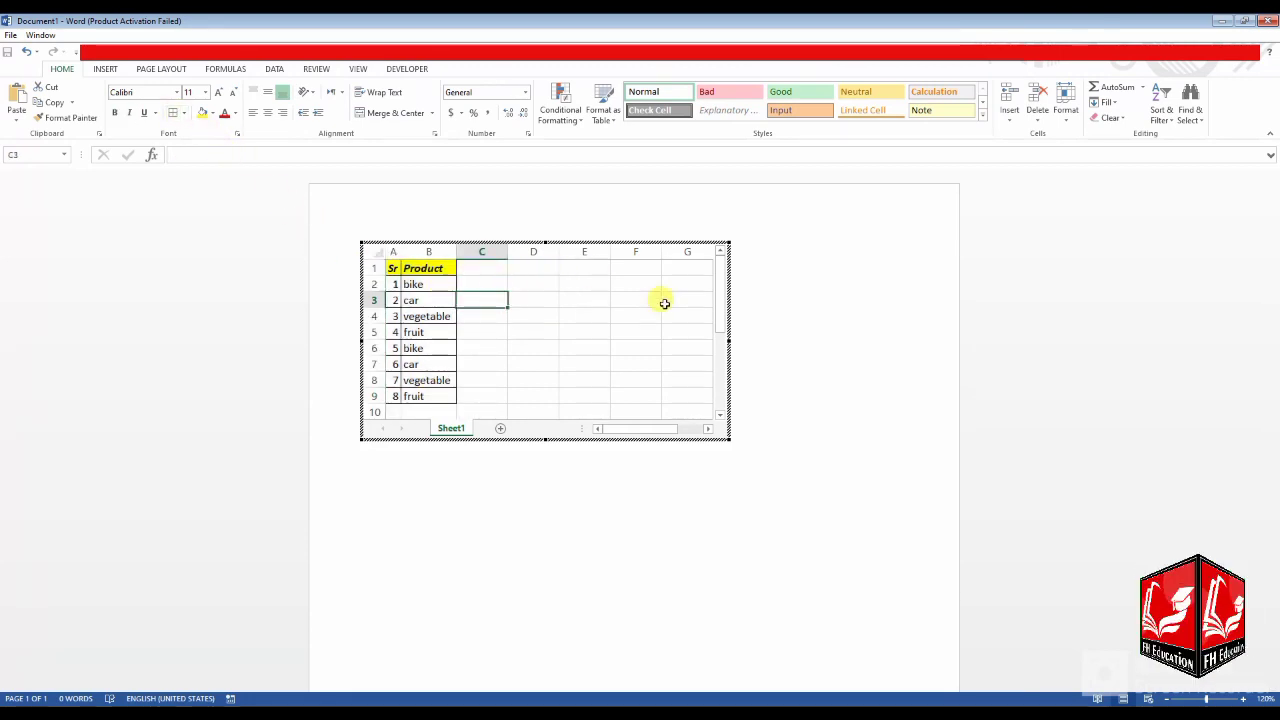
{"action": "left_click", "coordinate": [783, 352]}
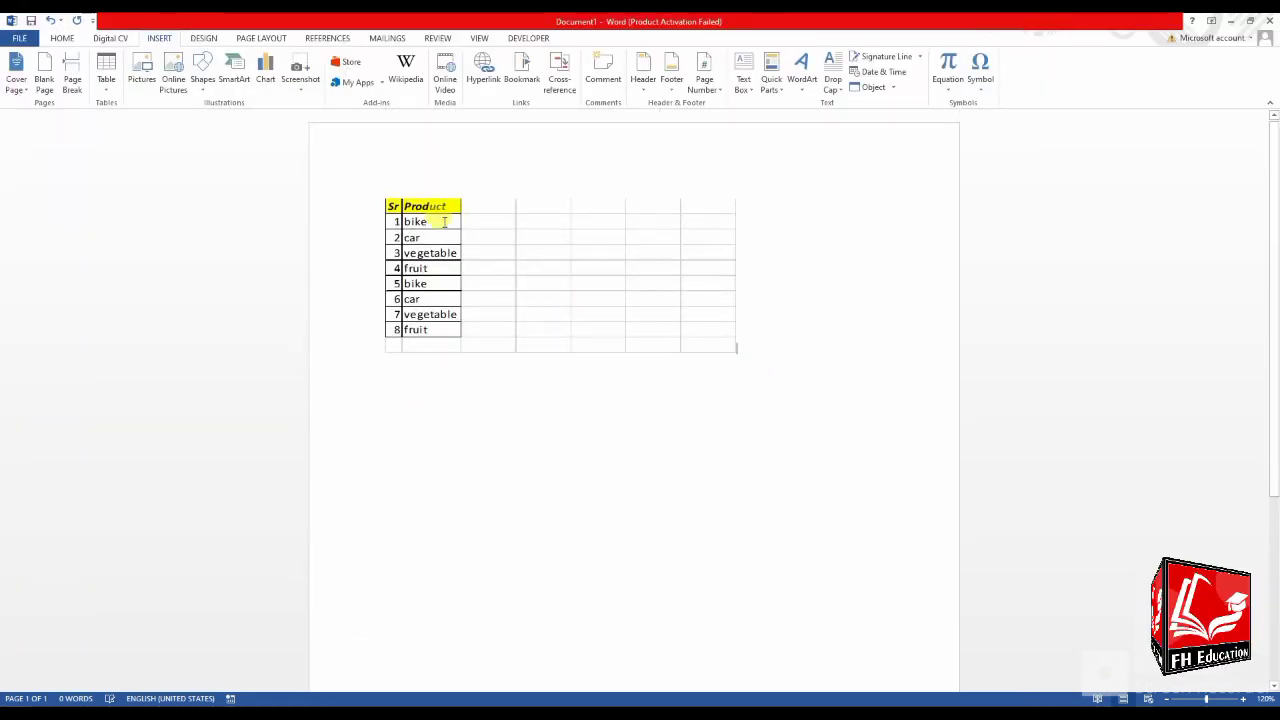
Reopen the embedded worksheet, look through its rows, and return to the document with the worksheet object selected.
{"action": "left_click", "coordinate": [443, 301]}
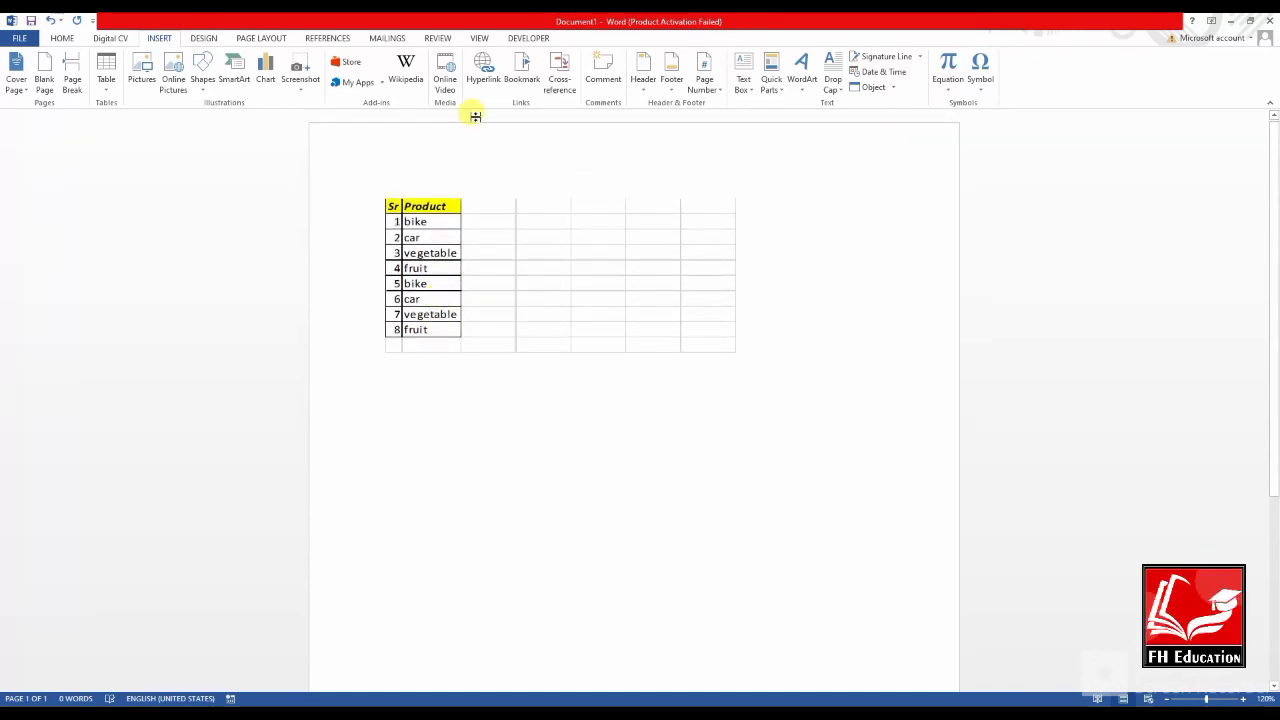
{"action": "left_click", "coordinate": [563, 303]}
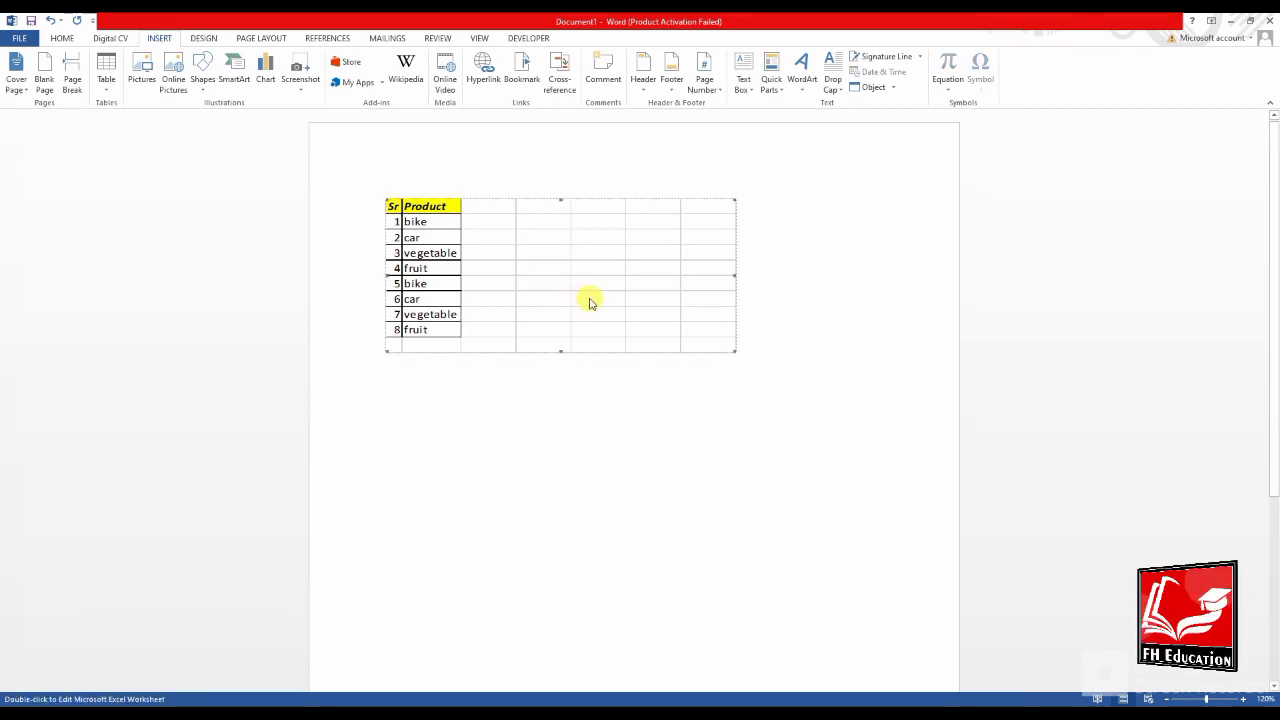
{"action": "double_click", "coordinate": [586, 298]}
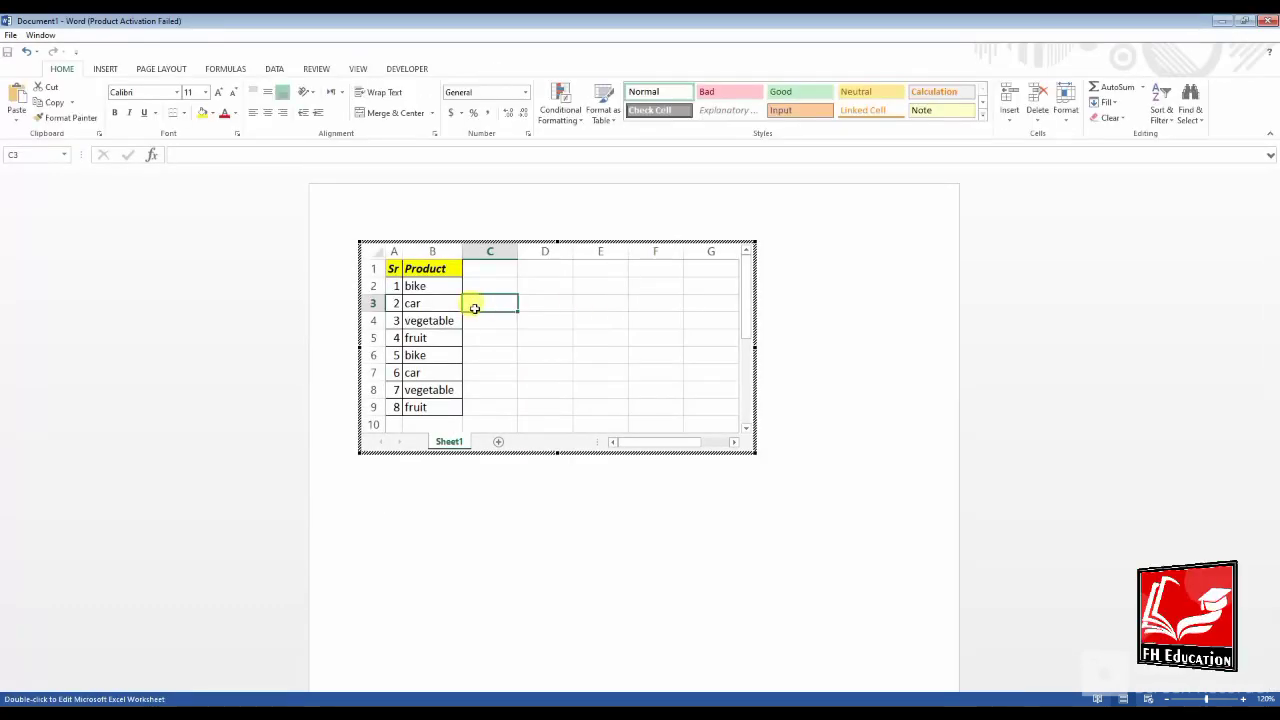
{"action": "scroll", "coordinate": [470, 312], "scroll_direction": "down", "scroll_amount": 3}
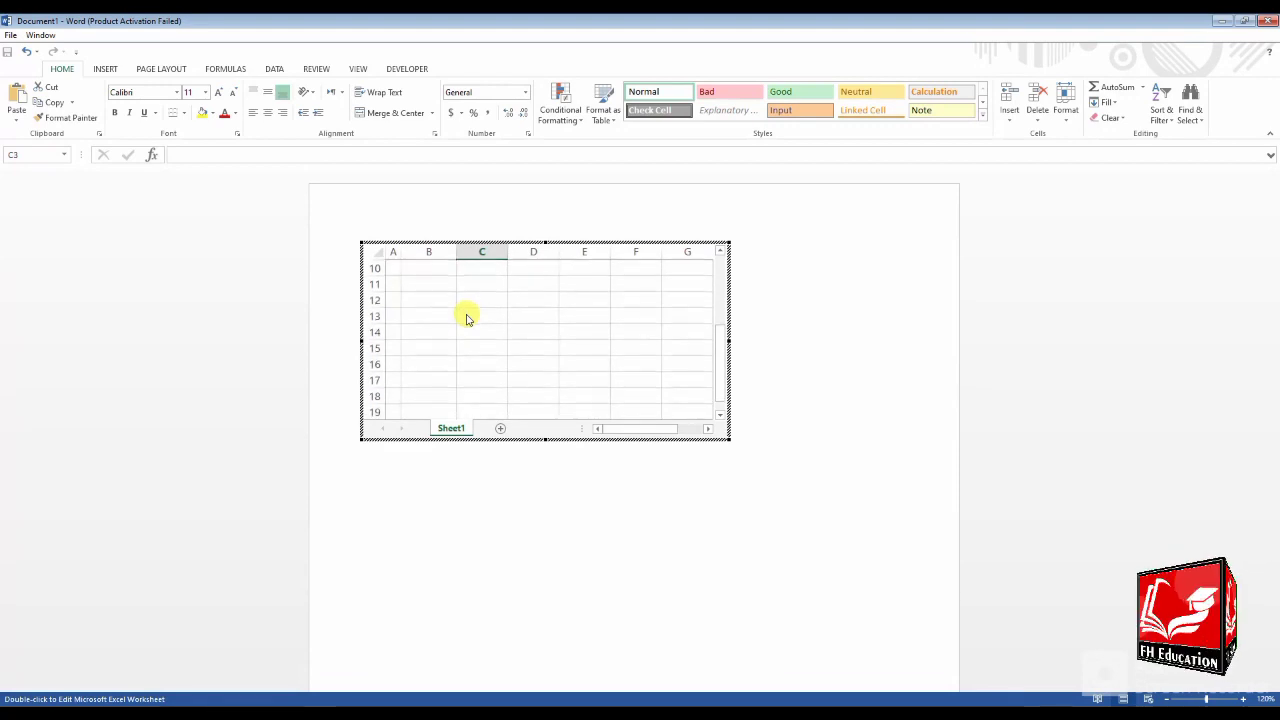
{"action": "scroll", "coordinate": [467, 316], "scroll_direction": "up", "scroll_amount": 3}
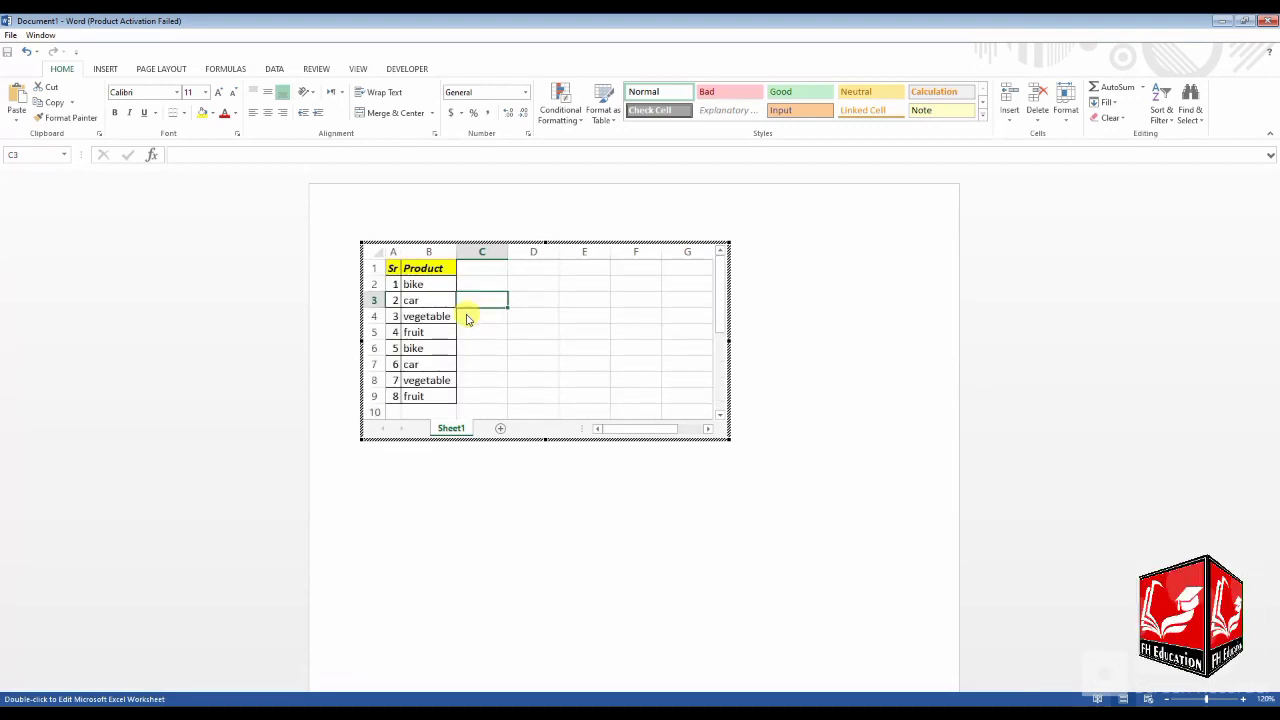
{"action": "scroll", "coordinate": [467, 317], "scroll_direction": "down", "scroll_amount": 3}
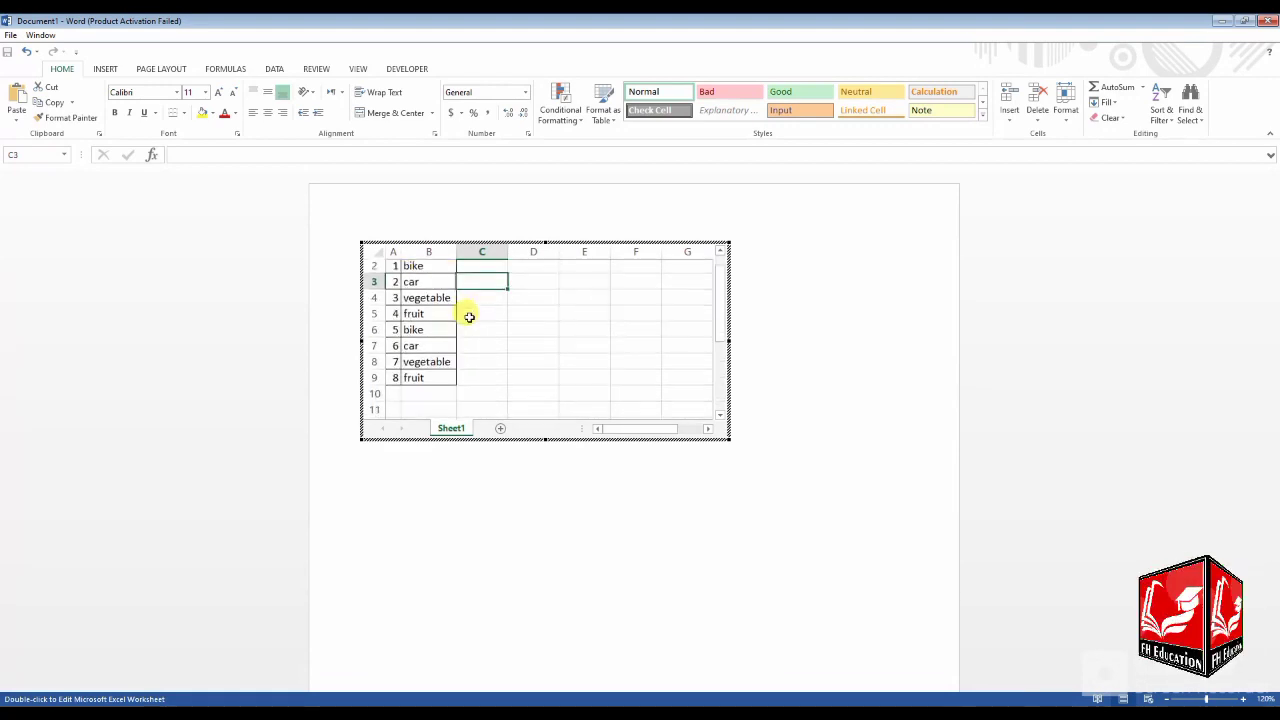
{"action": "scroll", "coordinate": [469, 317], "scroll_direction": "up", "scroll_amount": 3}
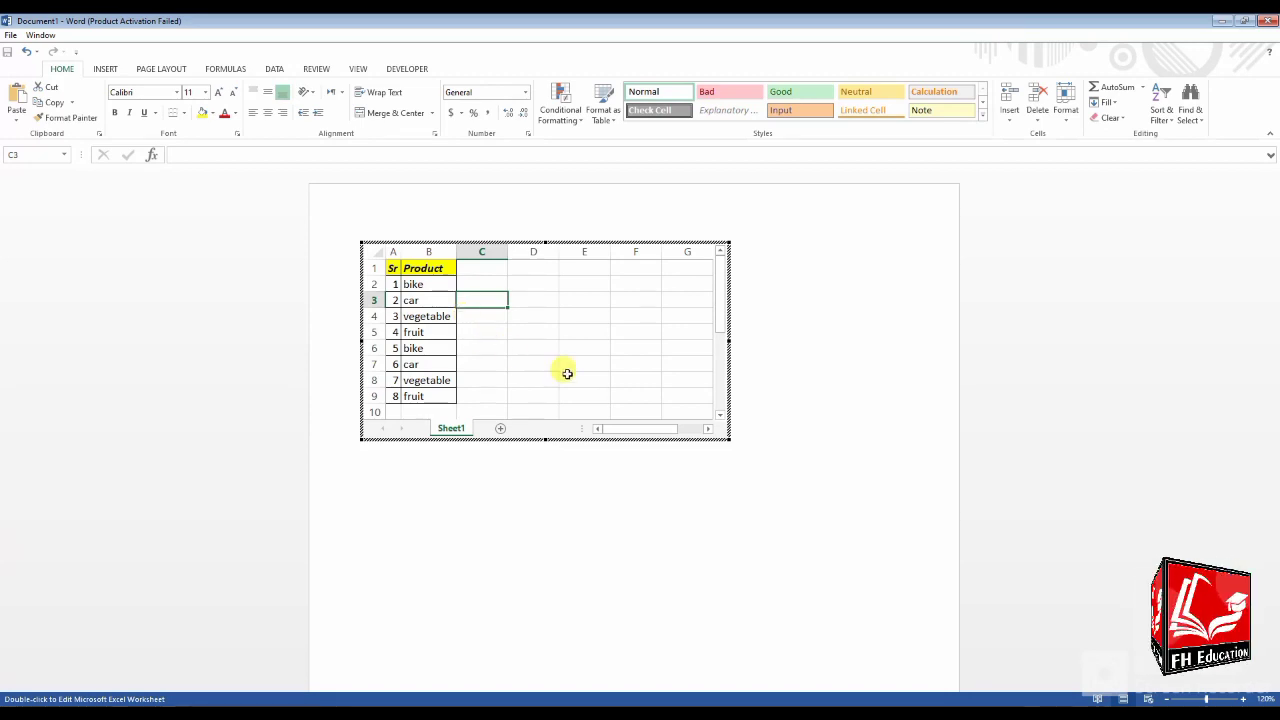
{"action": "left_click", "coordinate": [779, 488]}
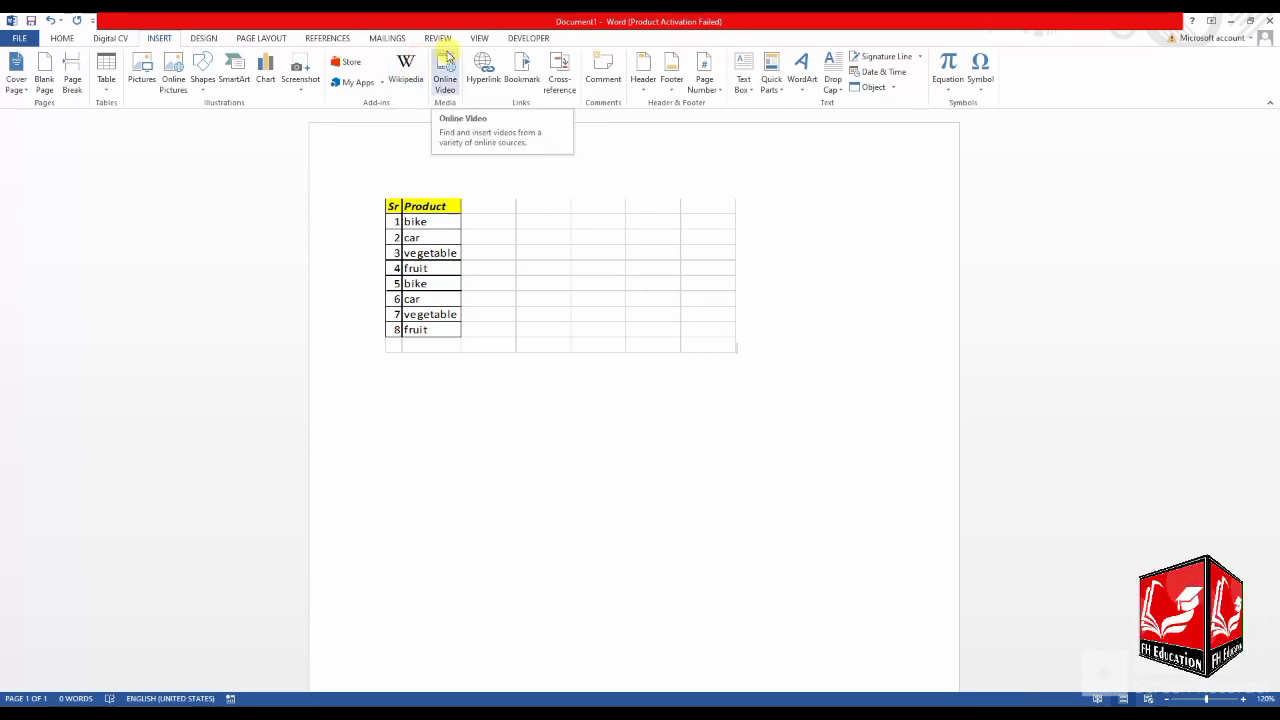
{"action": "left_click", "coordinate": [528, 297]}
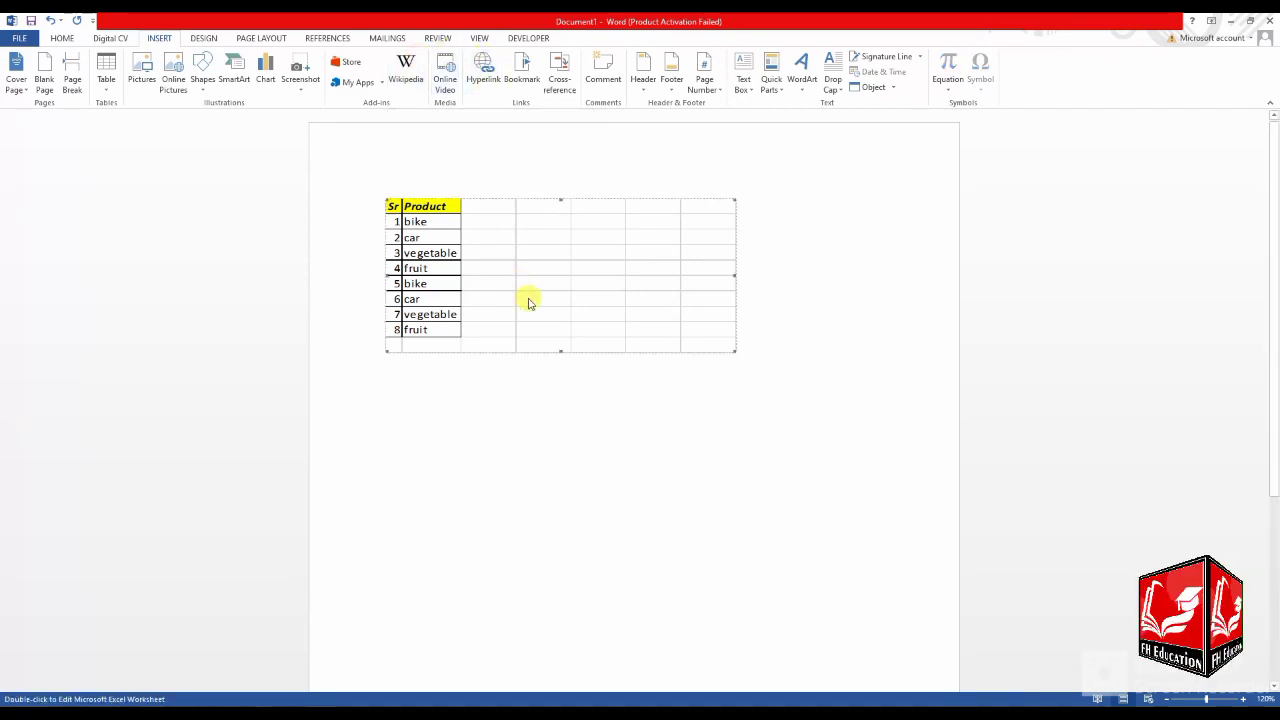
Insert a table with seven columns and five rows below the embedded worksheet.
{"action": "left_click", "coordinate": [752, 374]}
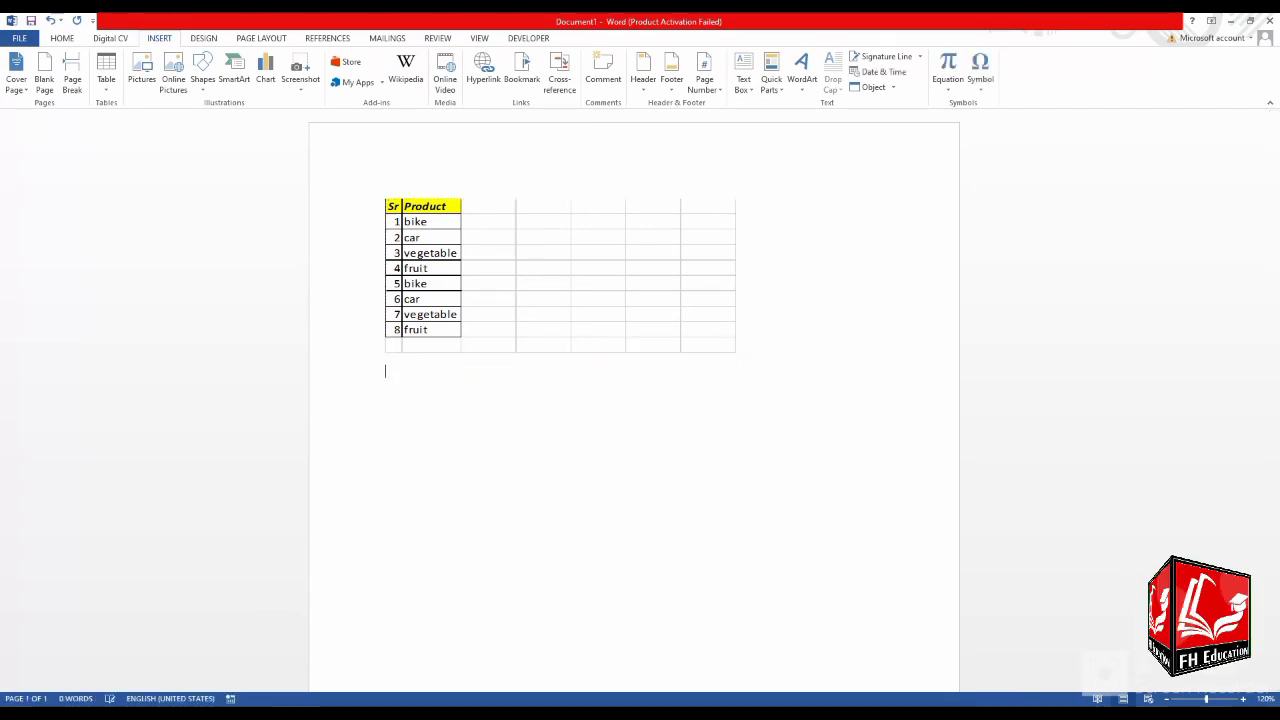
{"action": "left_click", "coordinate": [106, 82]}
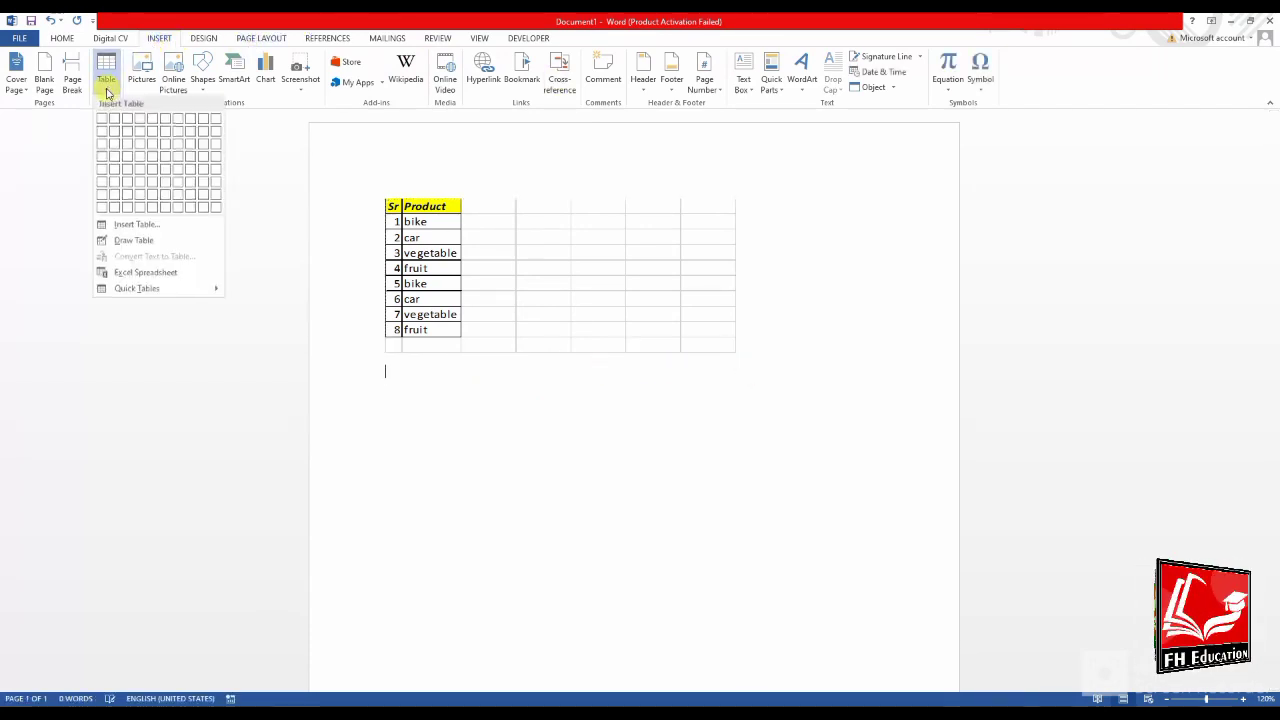
{"action": "left_click", "coordinate": [178, 168]}
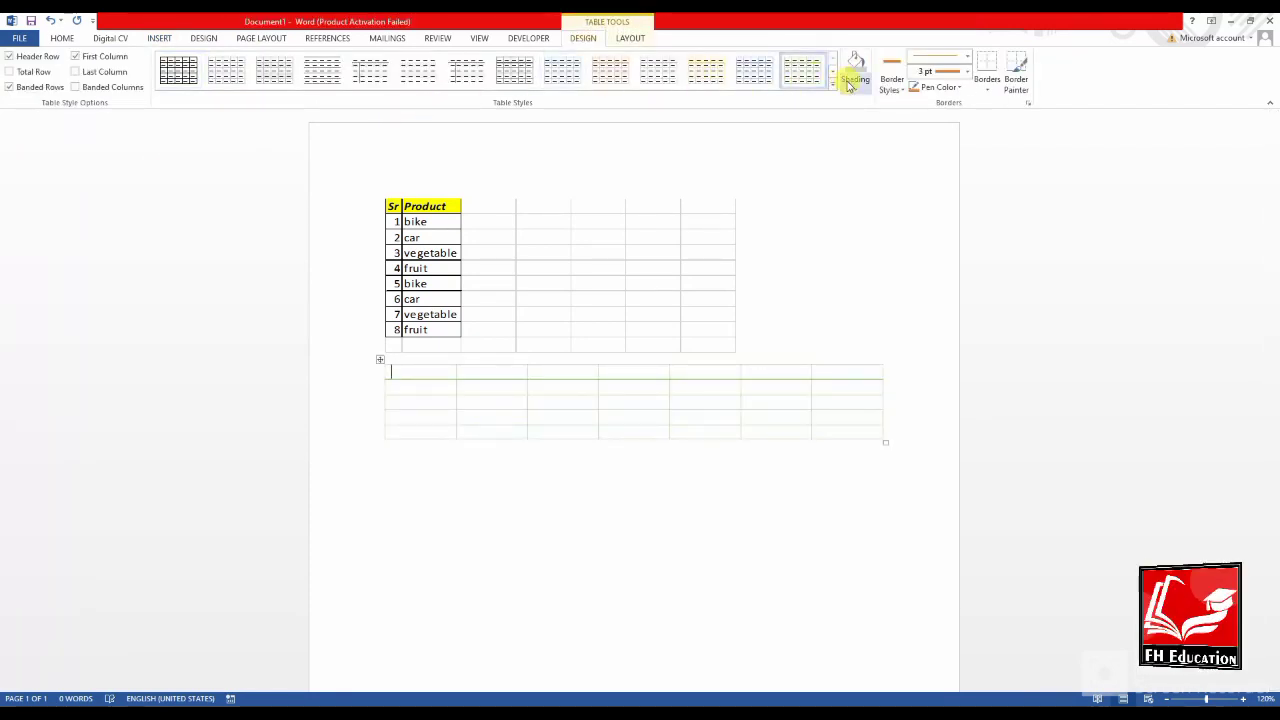
Preview theme shading colours such as Blue, Accent 1 on the new table's first cell without applying one.
{"action": "left_click", "coordinate": [855, 88]}
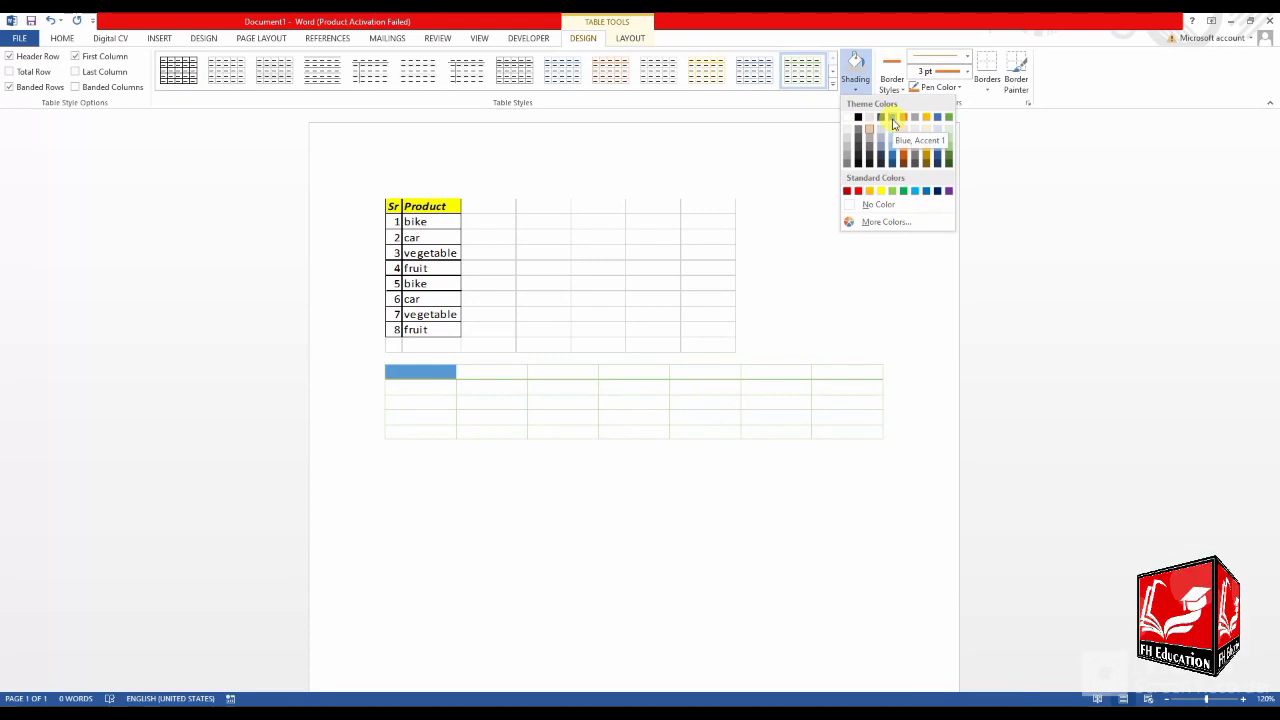
{"action": "left_click", "coordinate": [808, 254]}
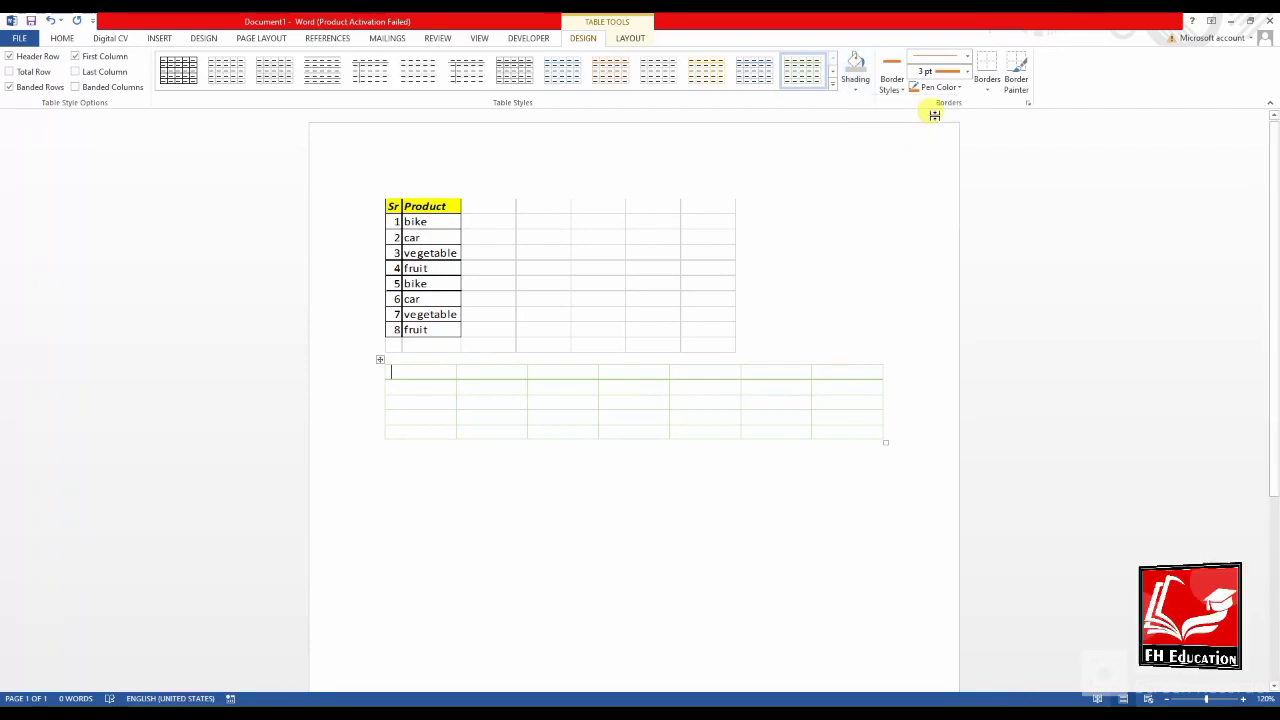
{"action": "left_click", "coordinate": [160, 38]}
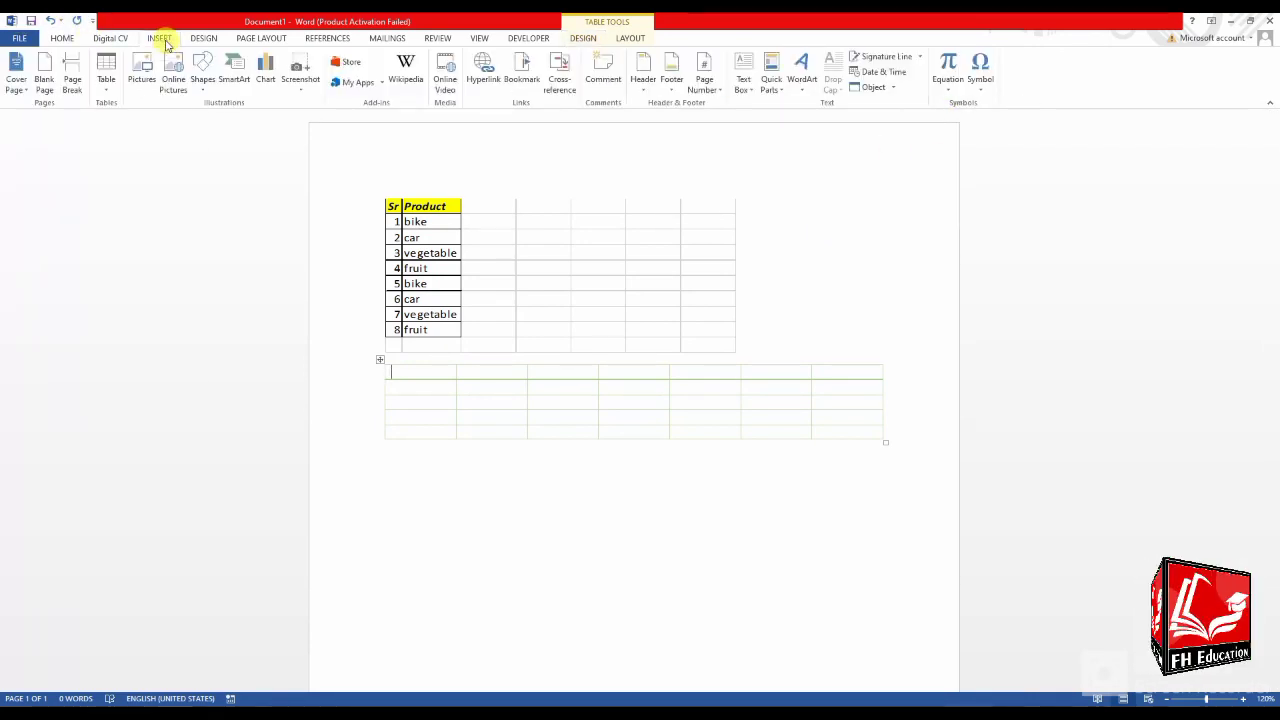